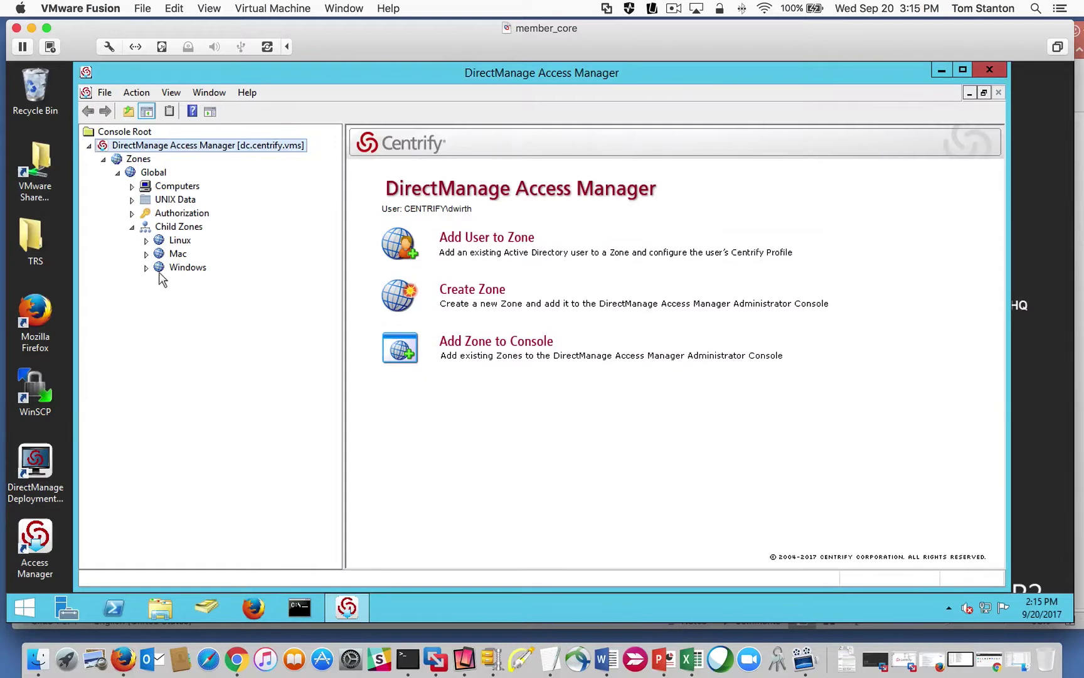
Examine the computers in the Linux and Windows child zones and close the DirectManage Access Manager console.
left_click(146, 242)
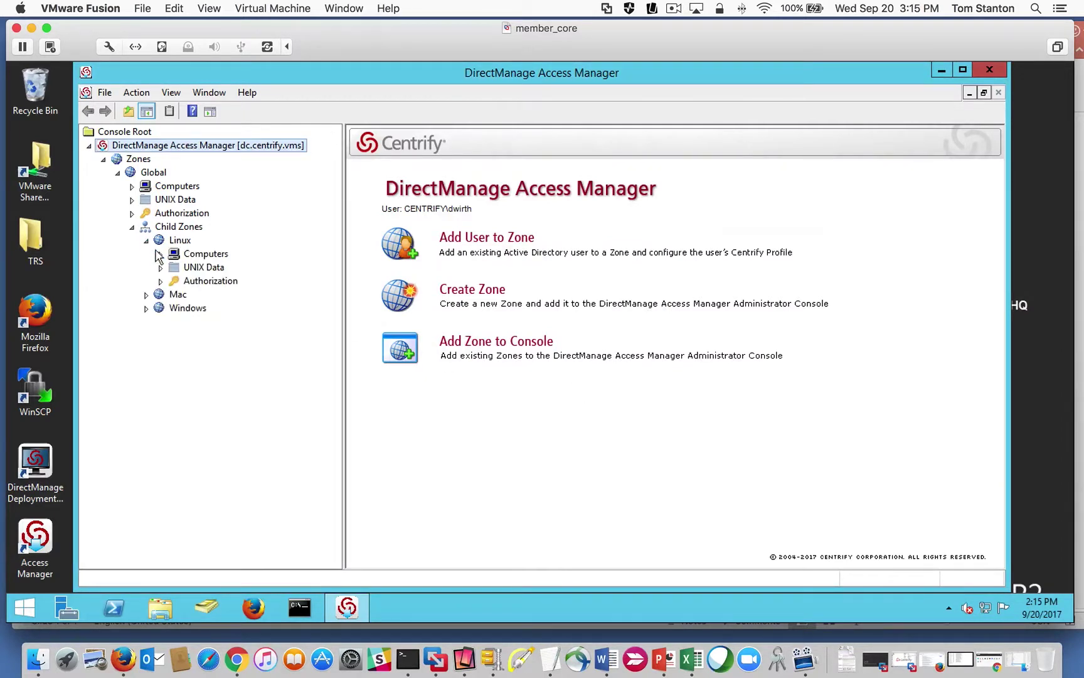
left_click(161, 254)
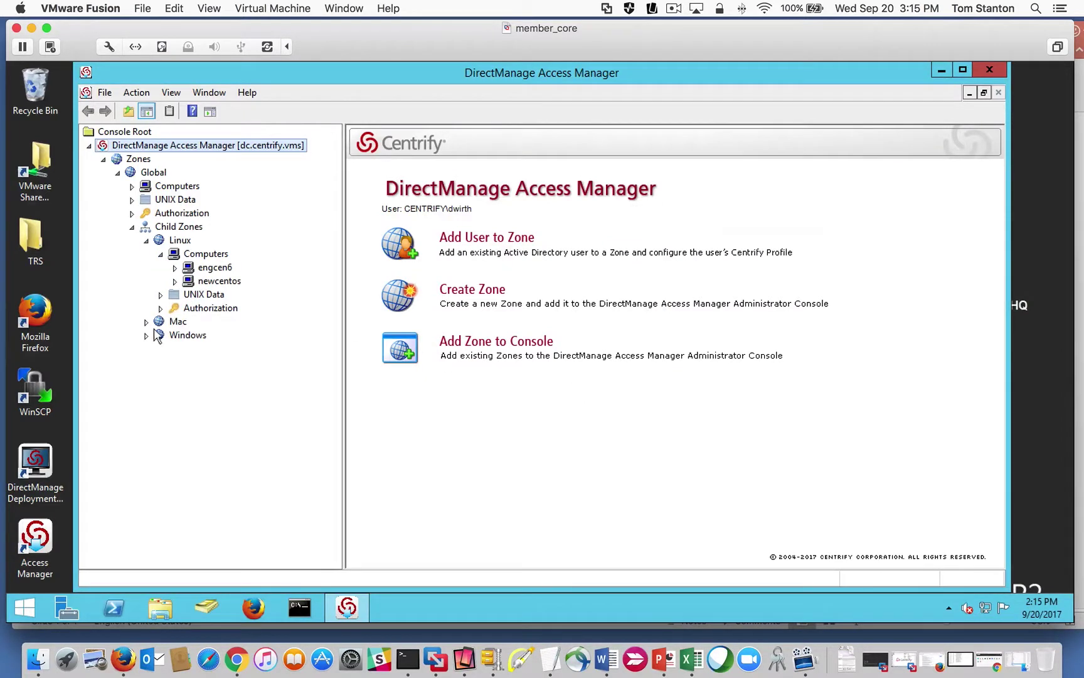
left_click(147, 335)
left_click(160, 348)
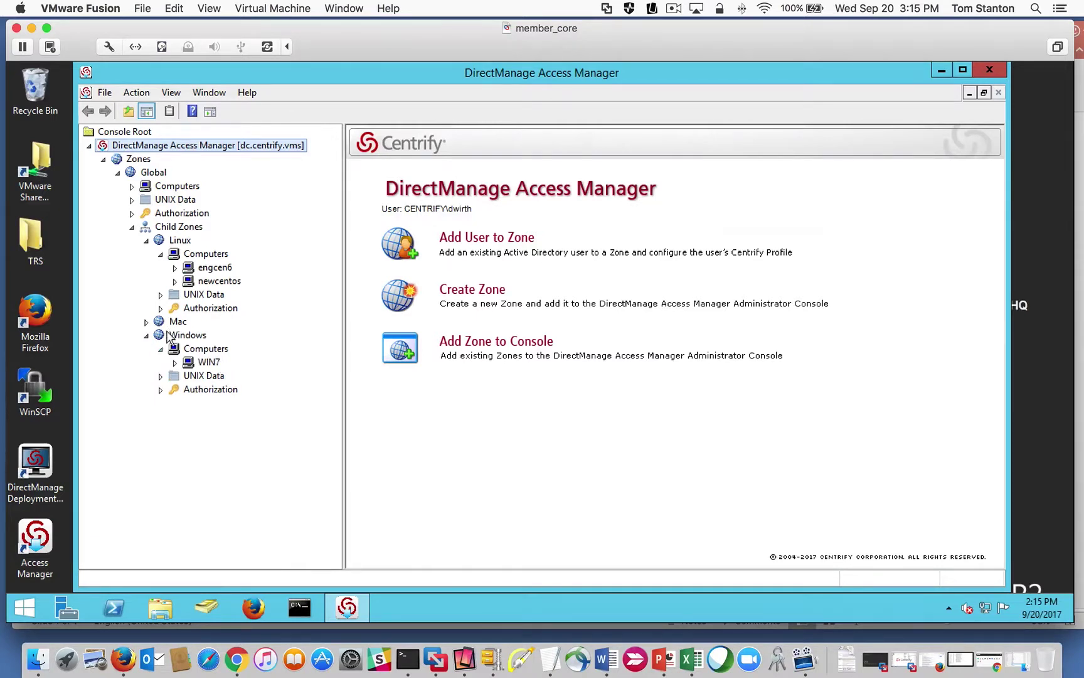
left_click(146, 241)
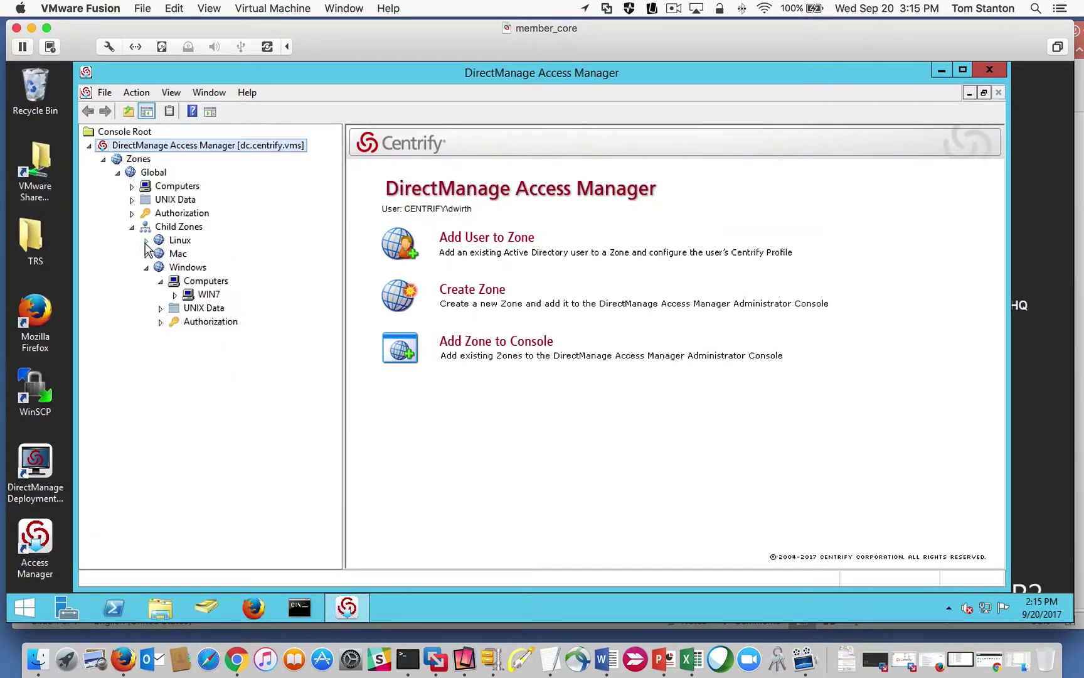
left_click(983, 73)
Check the target path in the properties of the desktop's putty shortcut.
left_click(92, 87)
right_click(93, 87)
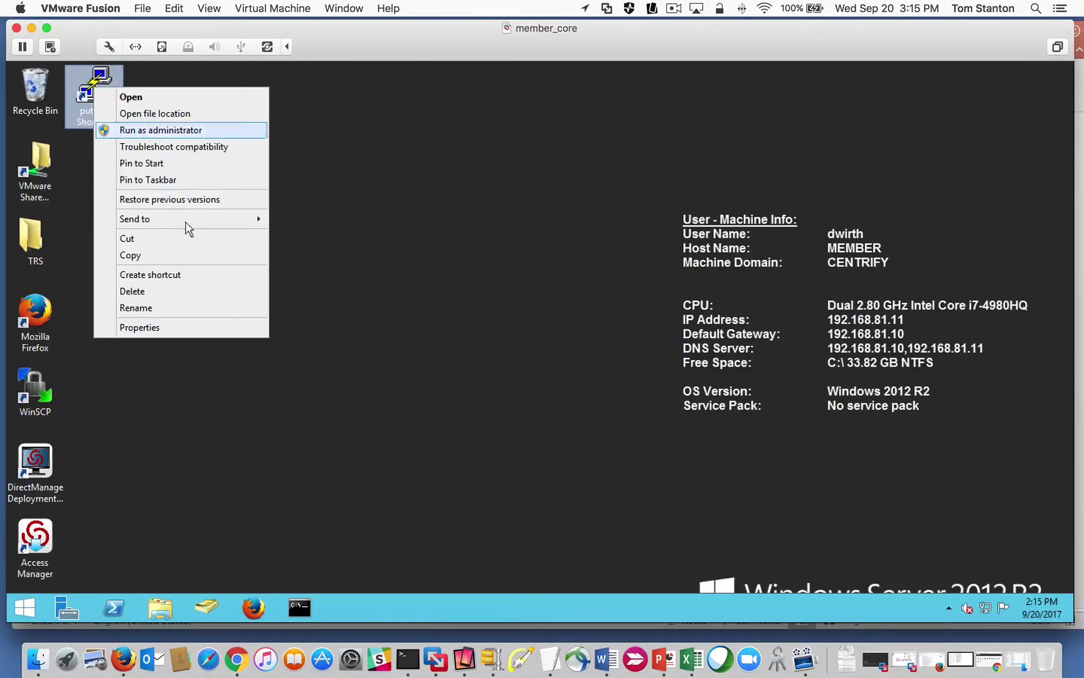
left_click(217, 327)
left_click_drag(225, 239, 135, 230)
left_click(278, 469)
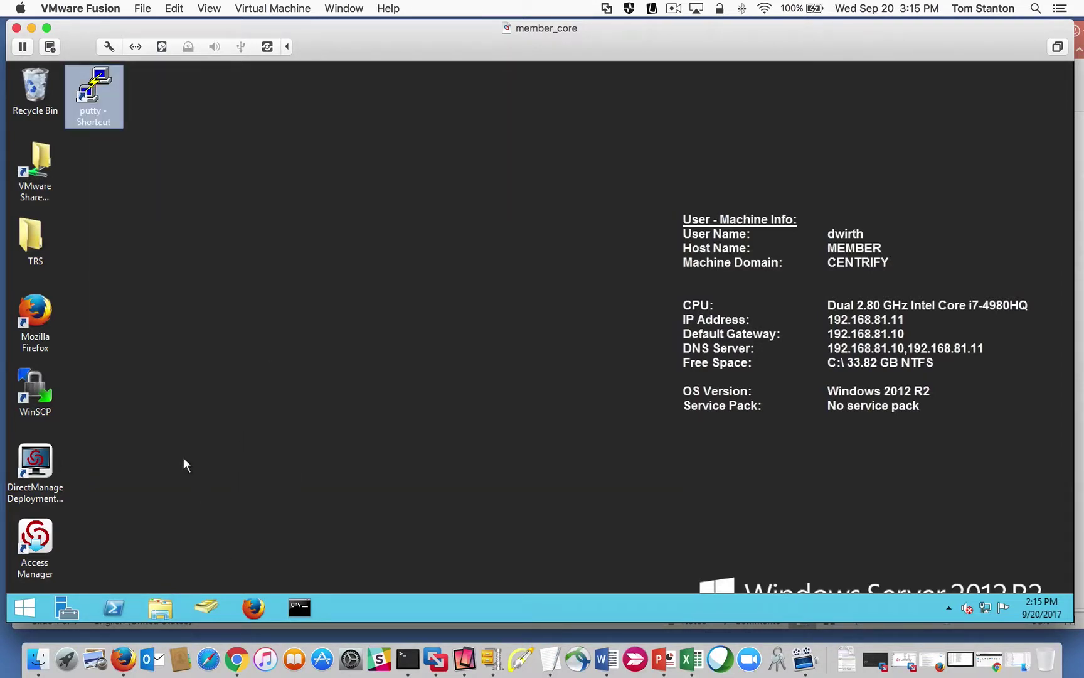
Run the autorun application from TRS\CentrifySoftware\2017.2, inside the nested Centrify-Suite-2017.2-mgmt-win64 folder.
double_click(23, 231)
double_click(439, 260)
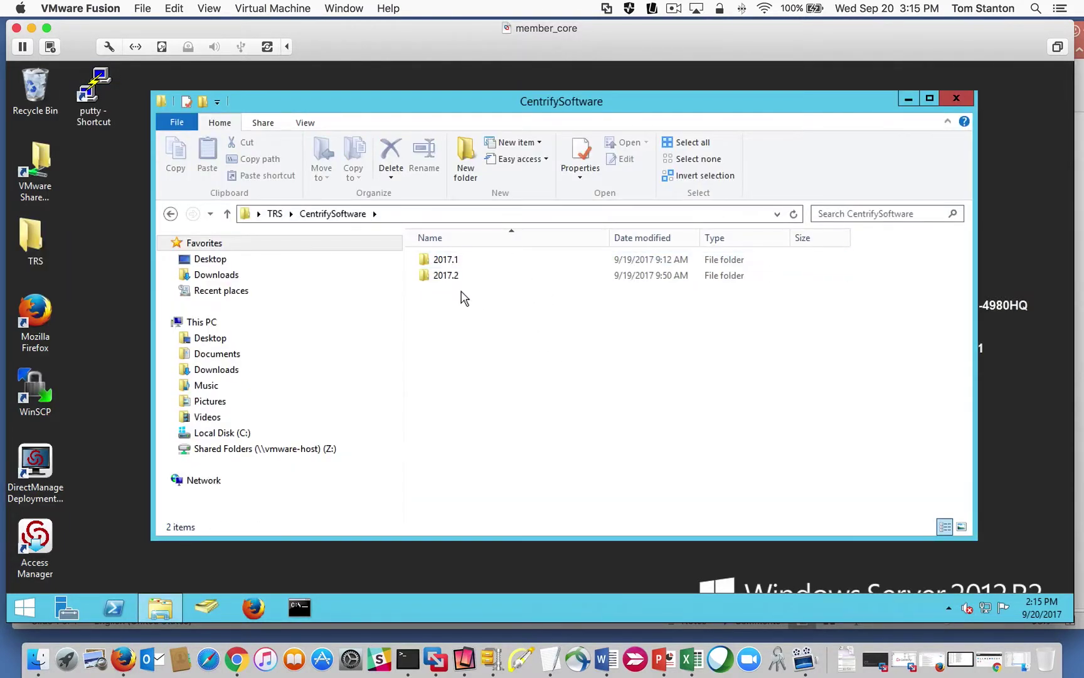
double_click(449, 277)
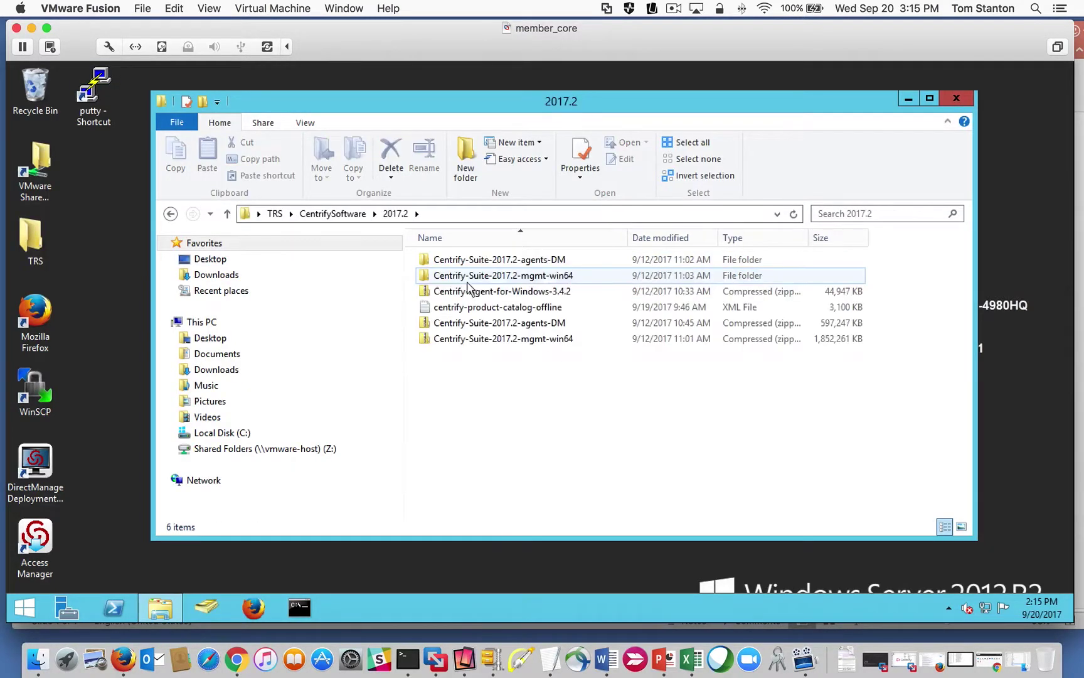
double_click(526, 281)
double_click(502, 261)
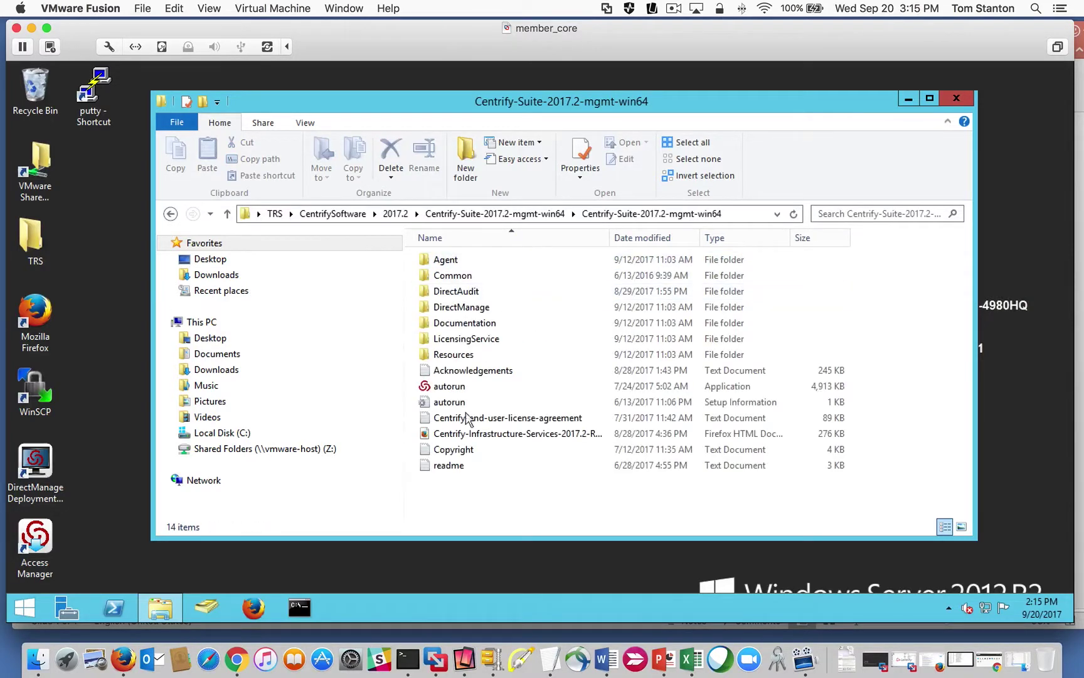
double_click(451, 387)
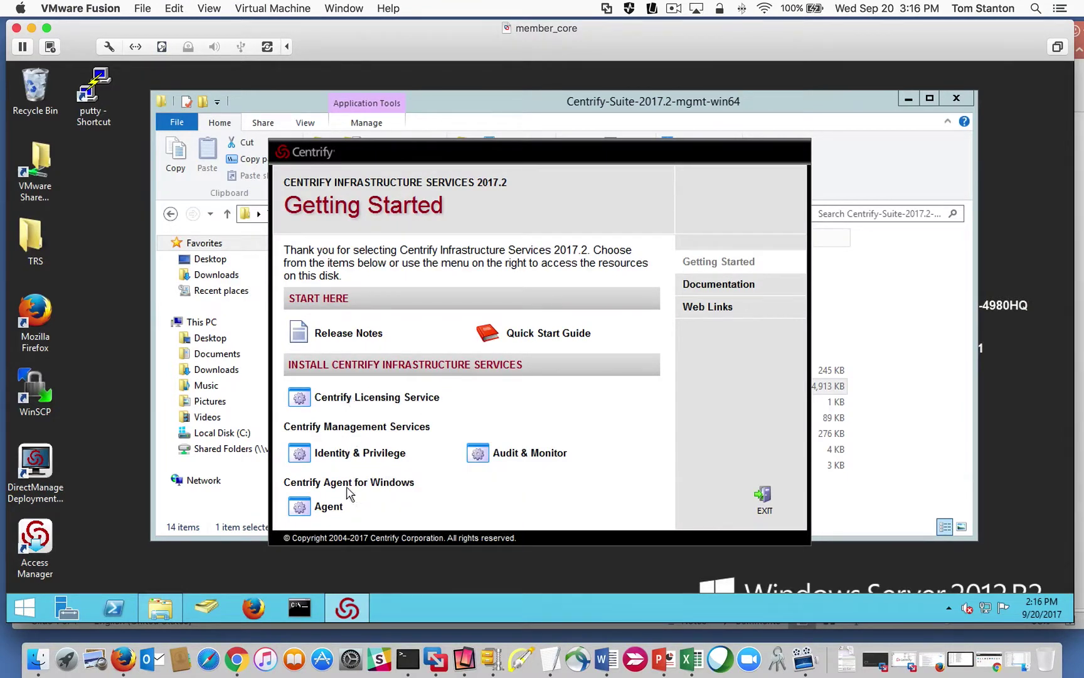
Start the Identity & Privilege setup with the option to select which component to upgrade, and accept the license agreement.
left_click(338, 456)
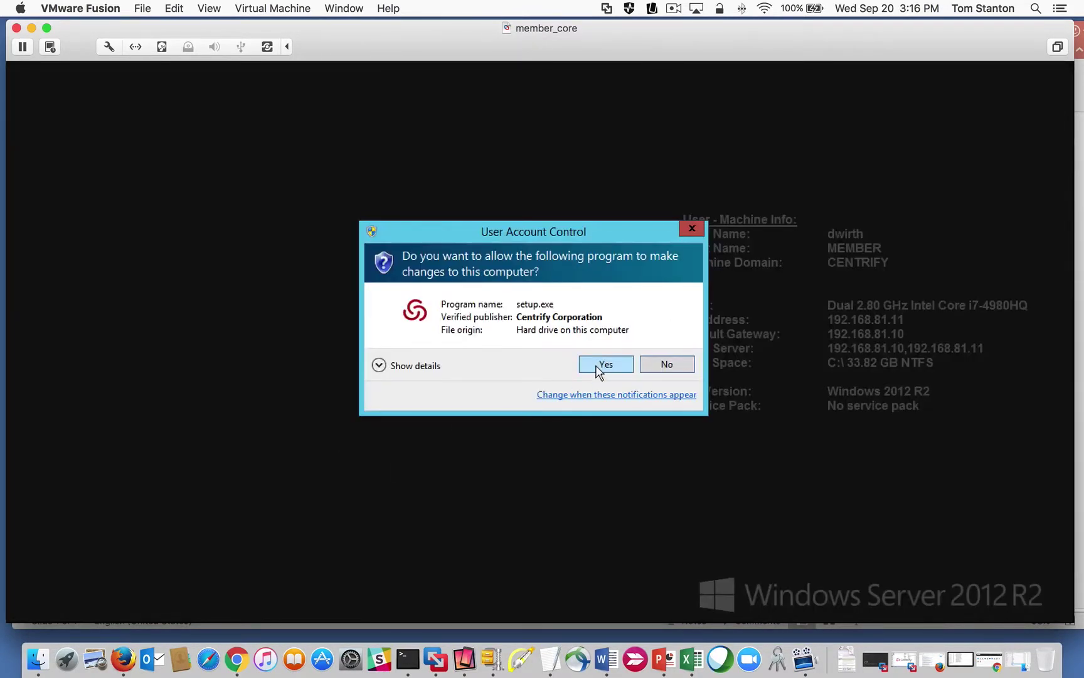
left_click(602, 365)
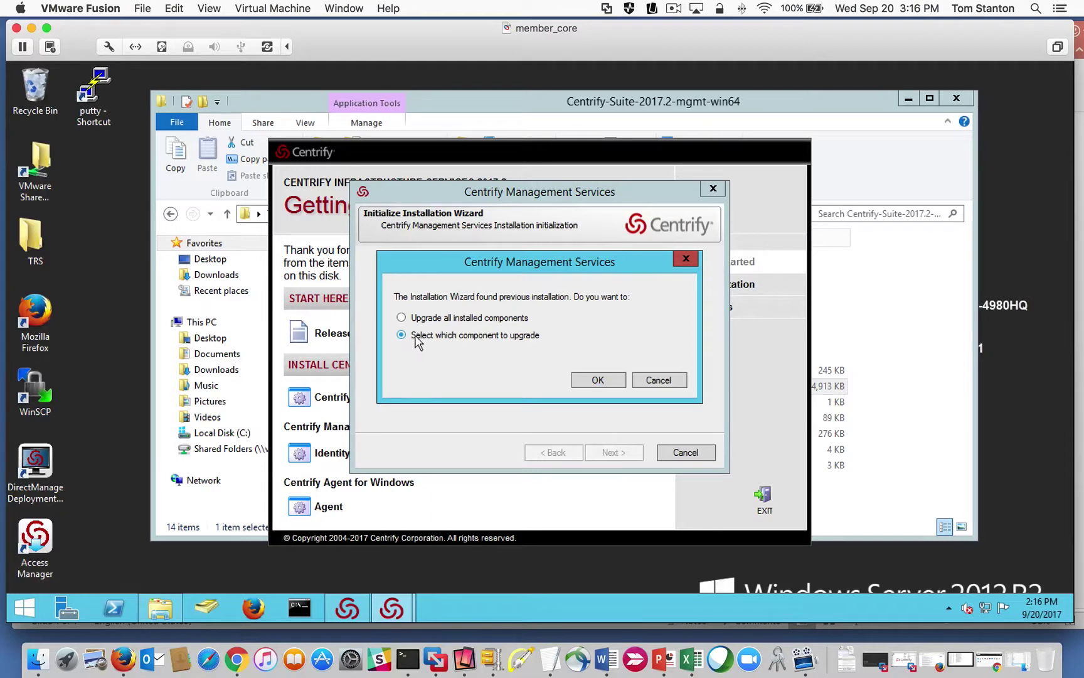
left_click(603, 379)
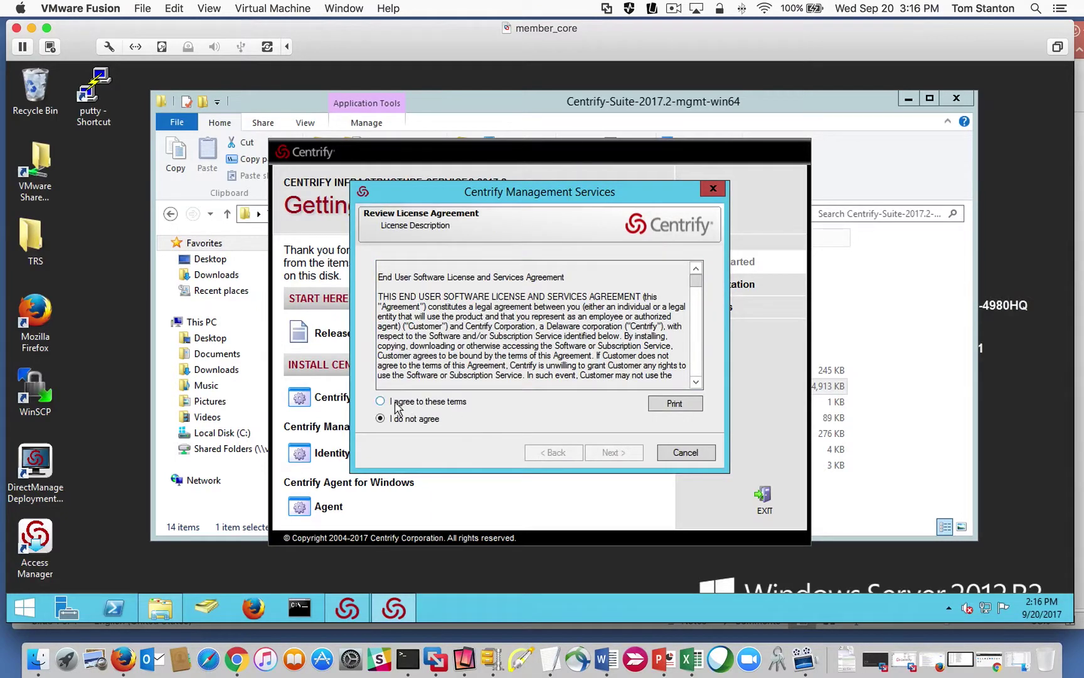
left_click(396, 405)
left_click(593, 452)
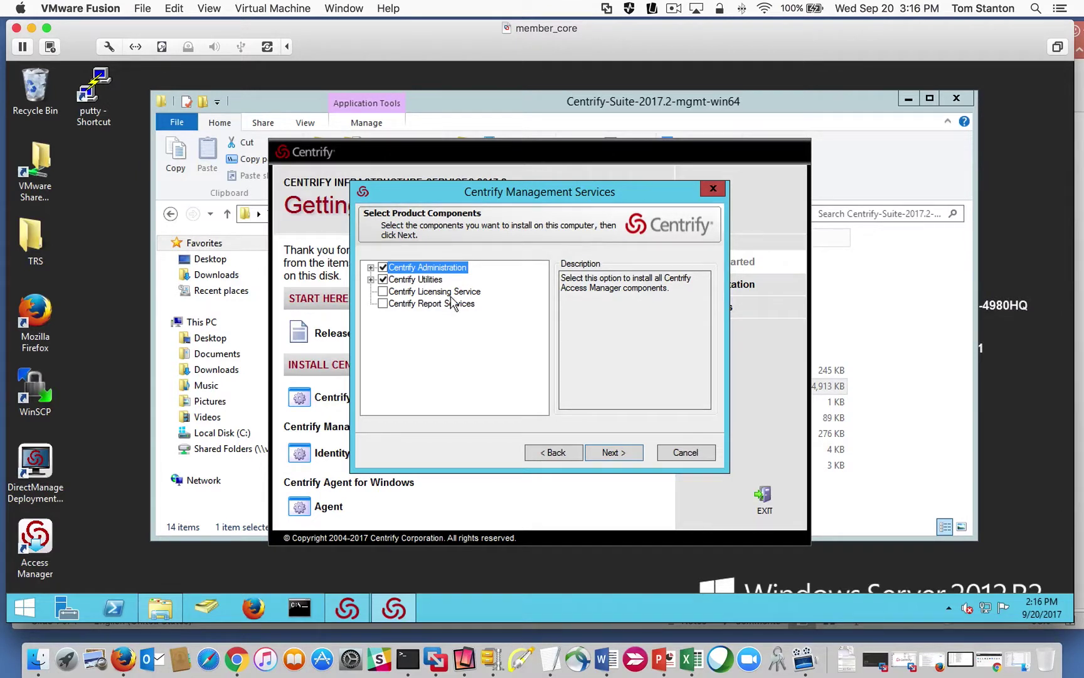
Add Centrify Licensing Service to the selected product components and continue to the settings summary.
left_click(371, 267)
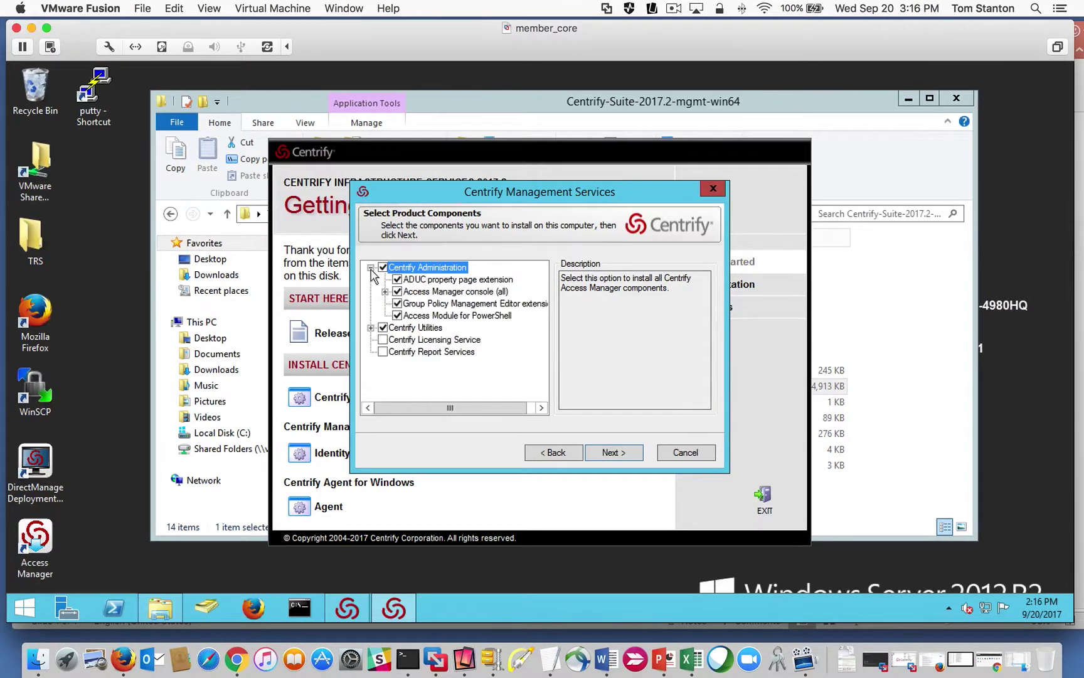
left_click(372, 327)
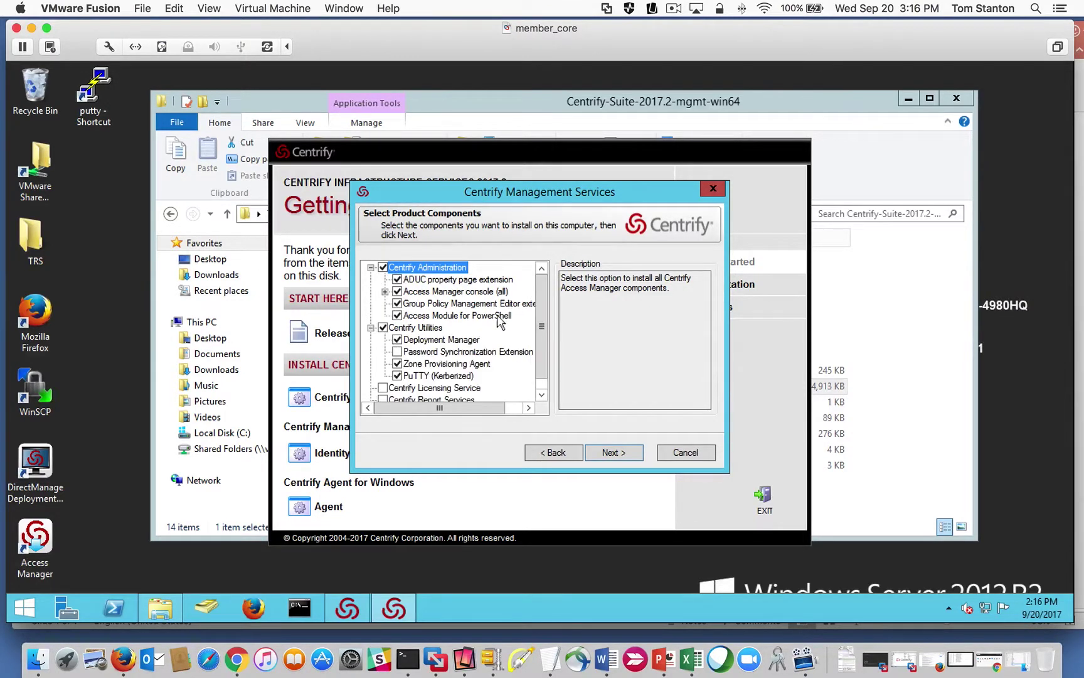
scroll(427, 389, "down", 1)
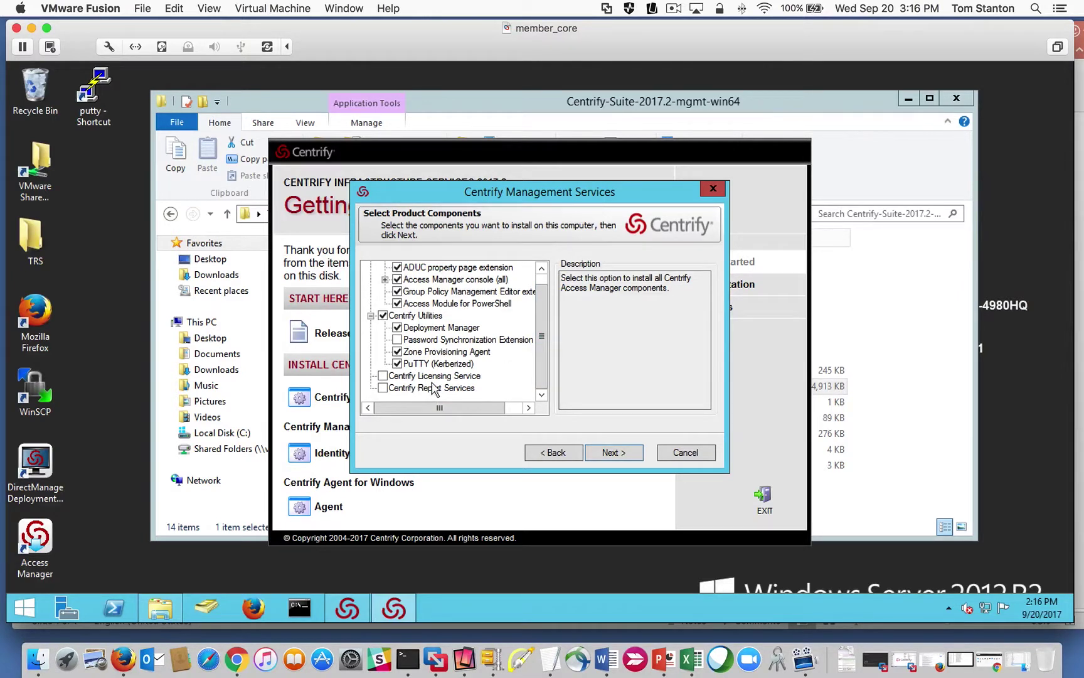
left_click(383, 375)
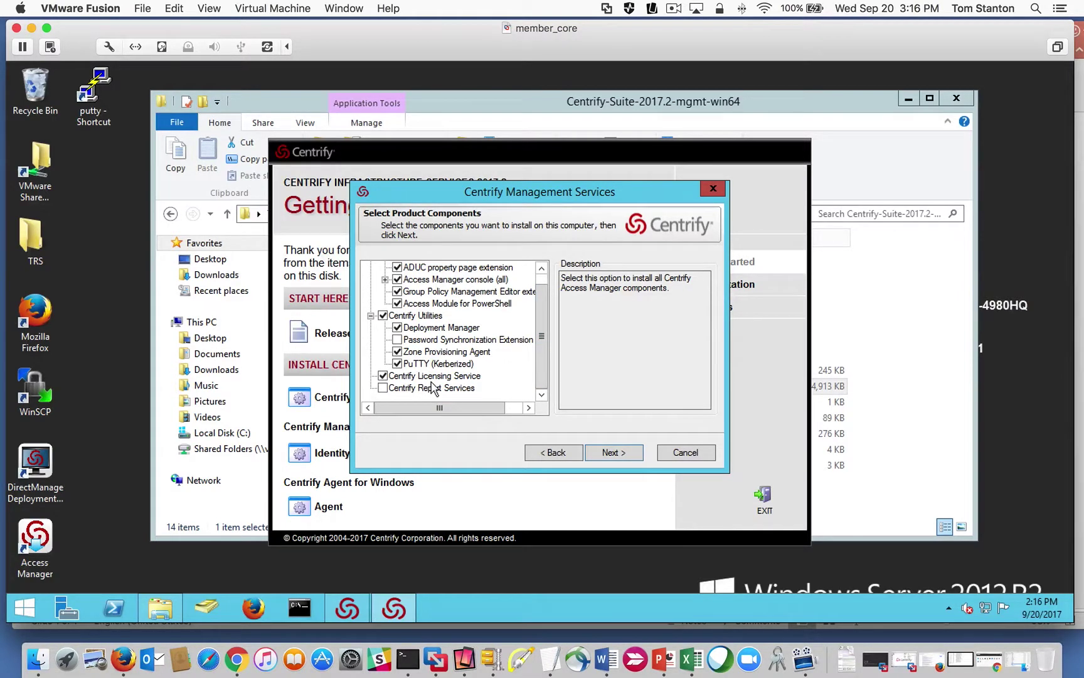
left_click(612, 453)
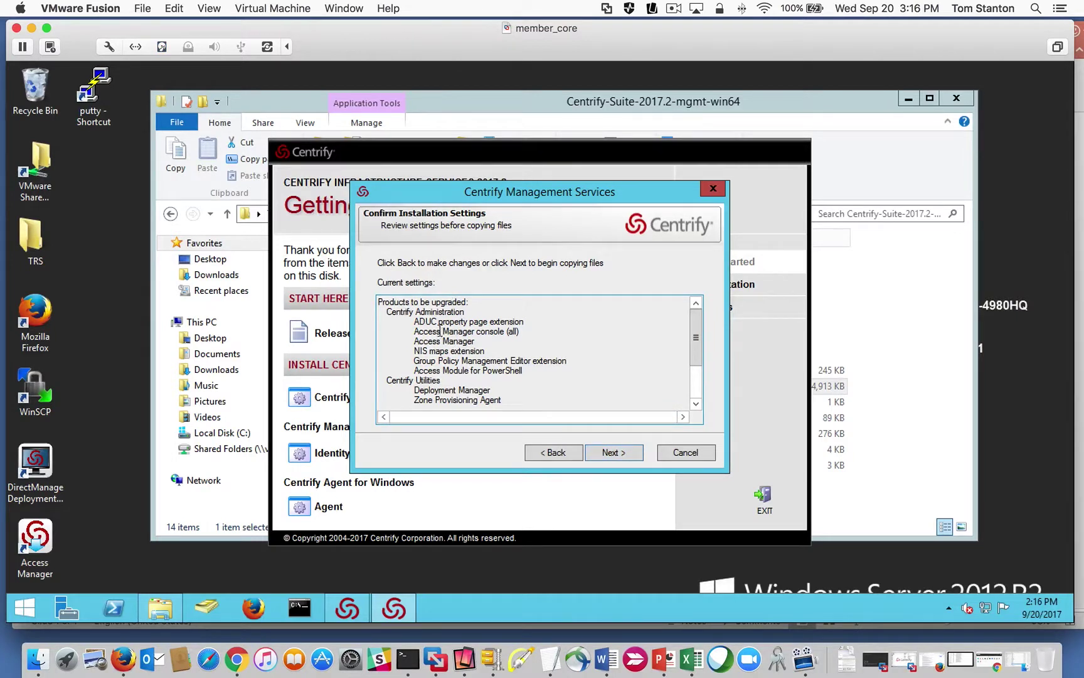
Review the products to be upgraded and installed in the settings summary, and start the upgrade.
left_click_drag(413, 320, 513, 374)
mouse_move(697, 352)
left_mouse_down()
mouse_move(697, 367)
mouse_move(696, 353)
left_mouse_up()
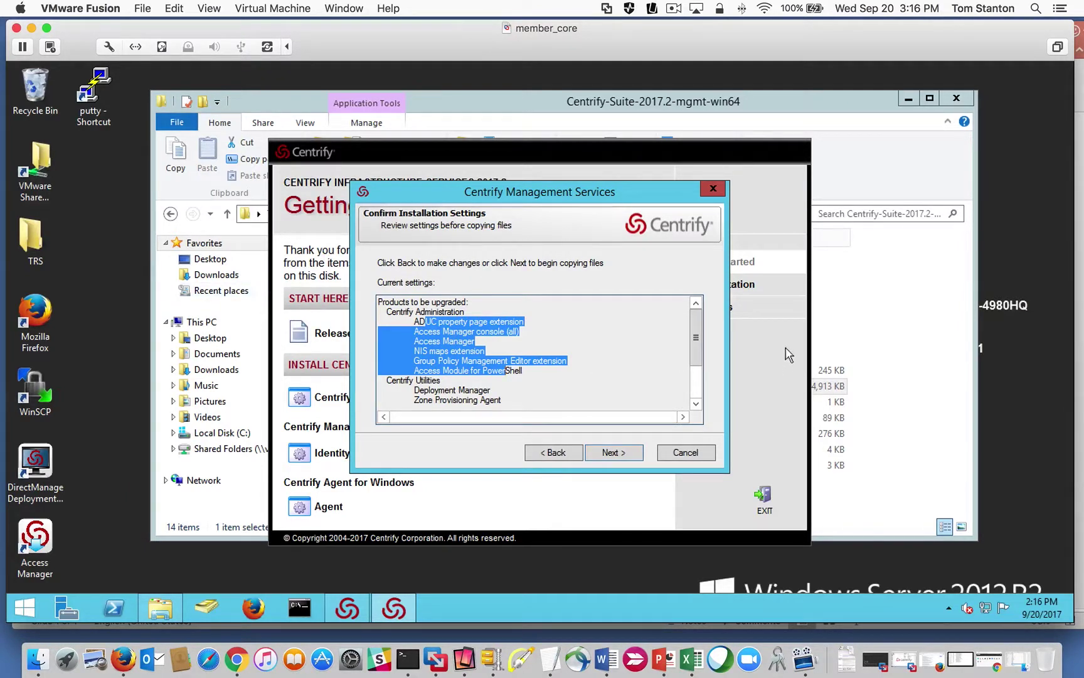
left_click_drag(695, 343, 698, 362)
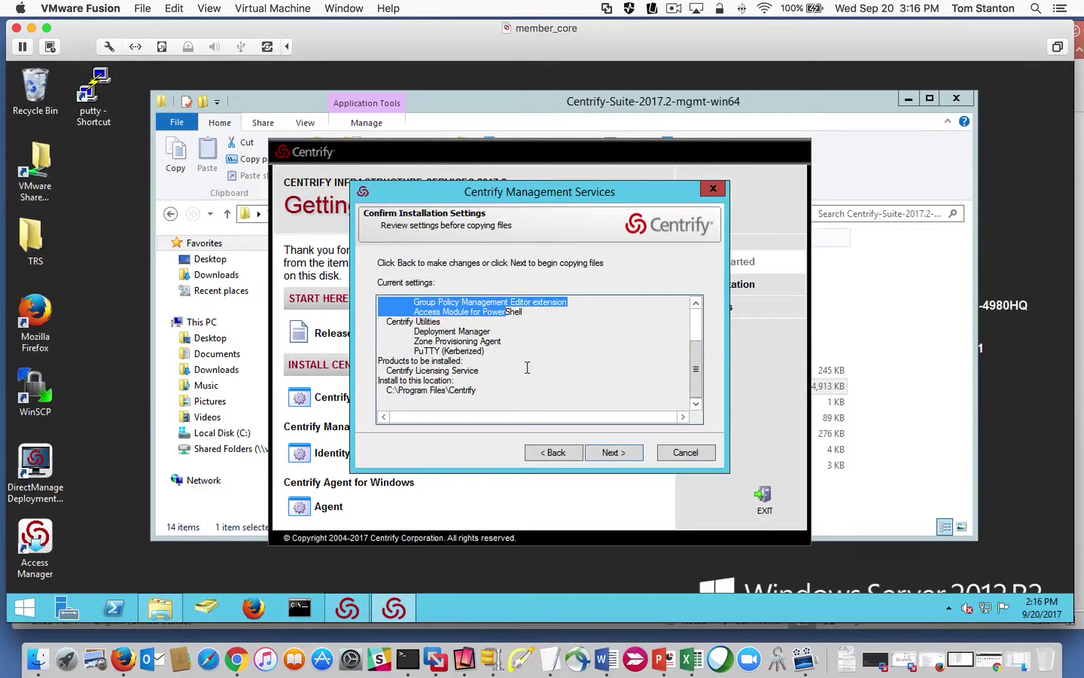
left_click_drag(482, 370, 380, 369)
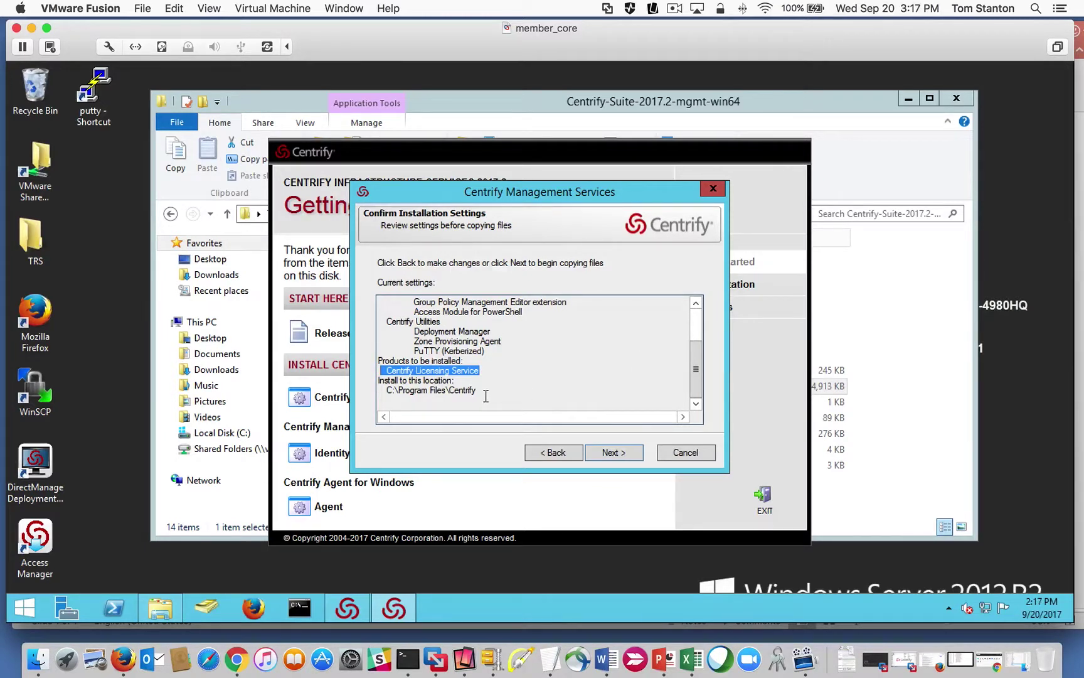
left_click(488, 362)
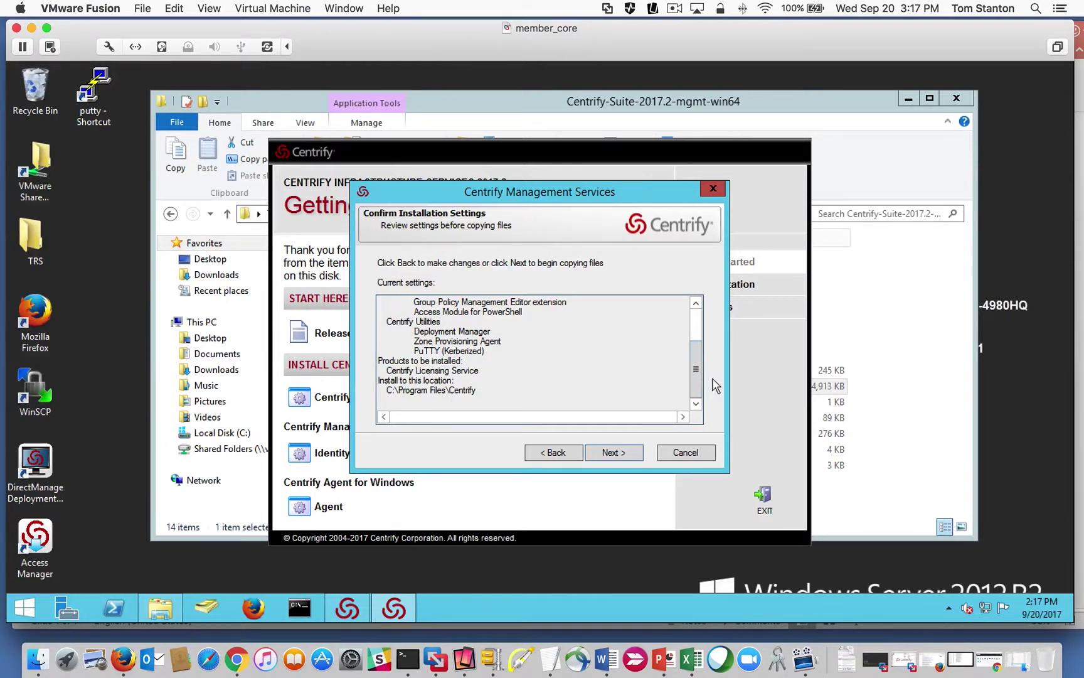
left_click(606, 453)
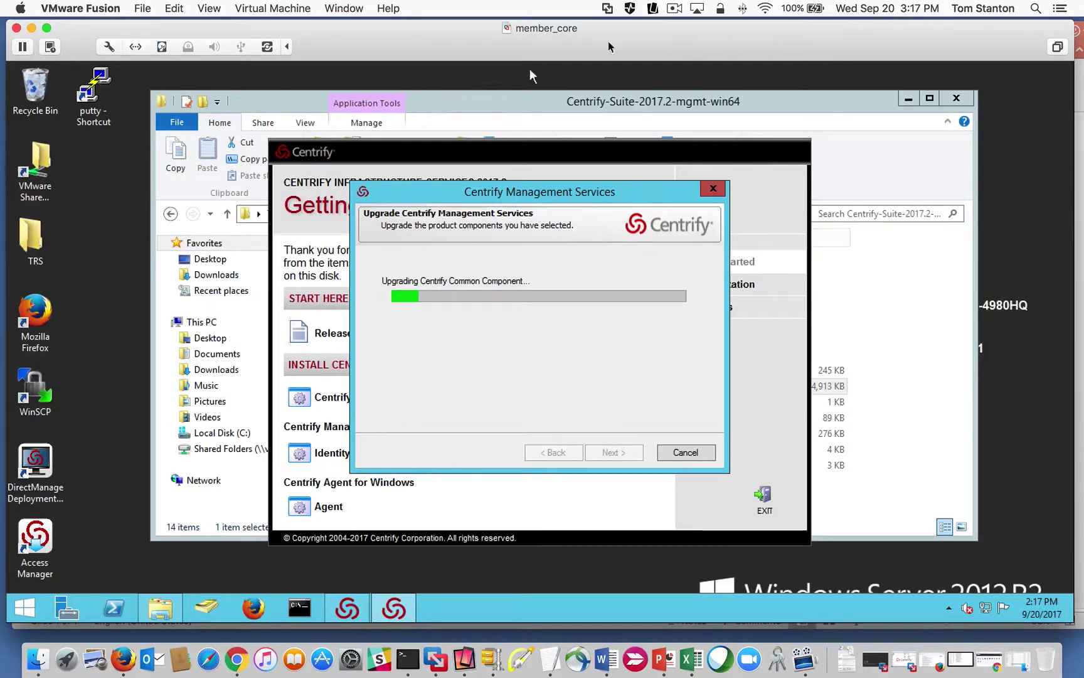
left_click(675, 8)
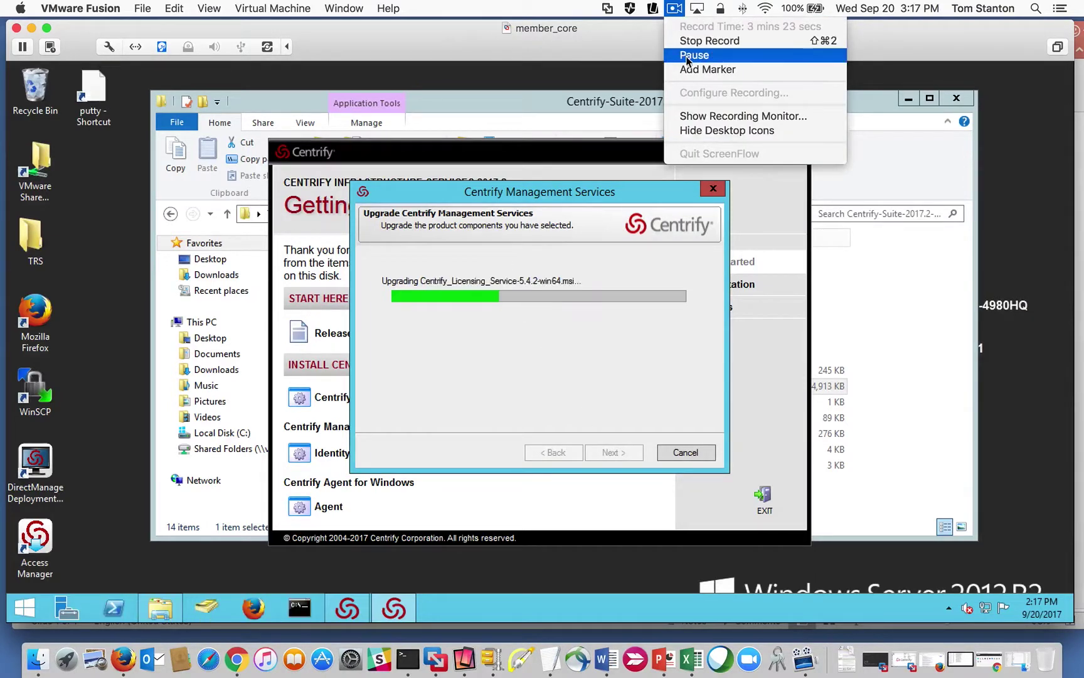
left_click(694, 55)
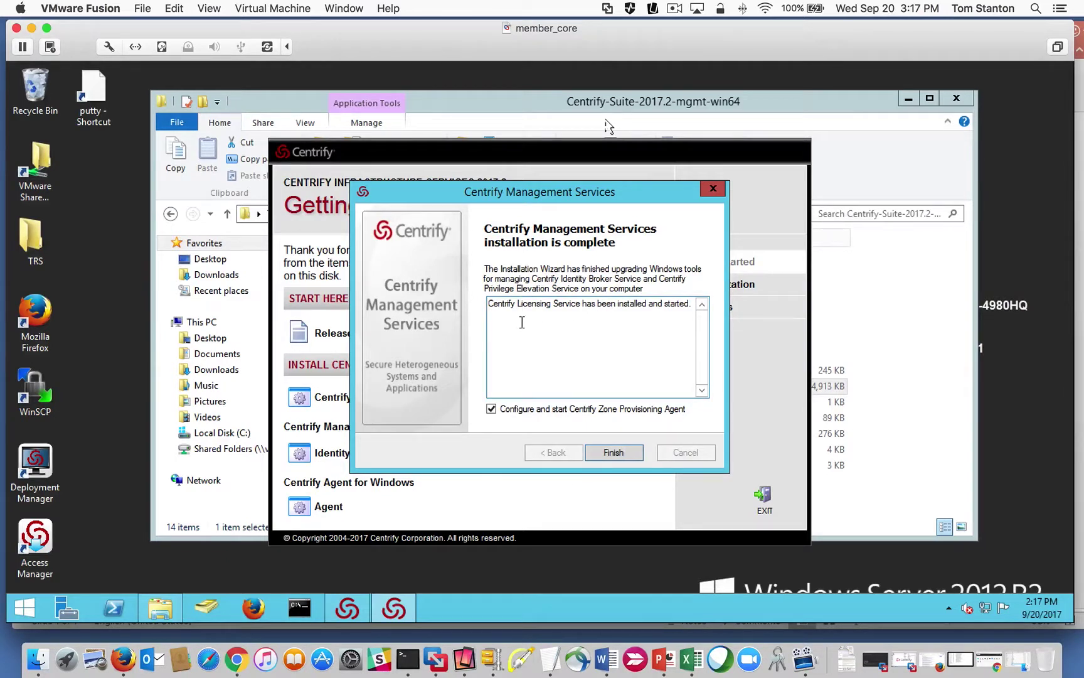
Finish the installation without configuring the Zone Provisioning Agent service account, and close the Centrify launcher and the installer folder.
left_click(491, 408)
left_click(605, 456)
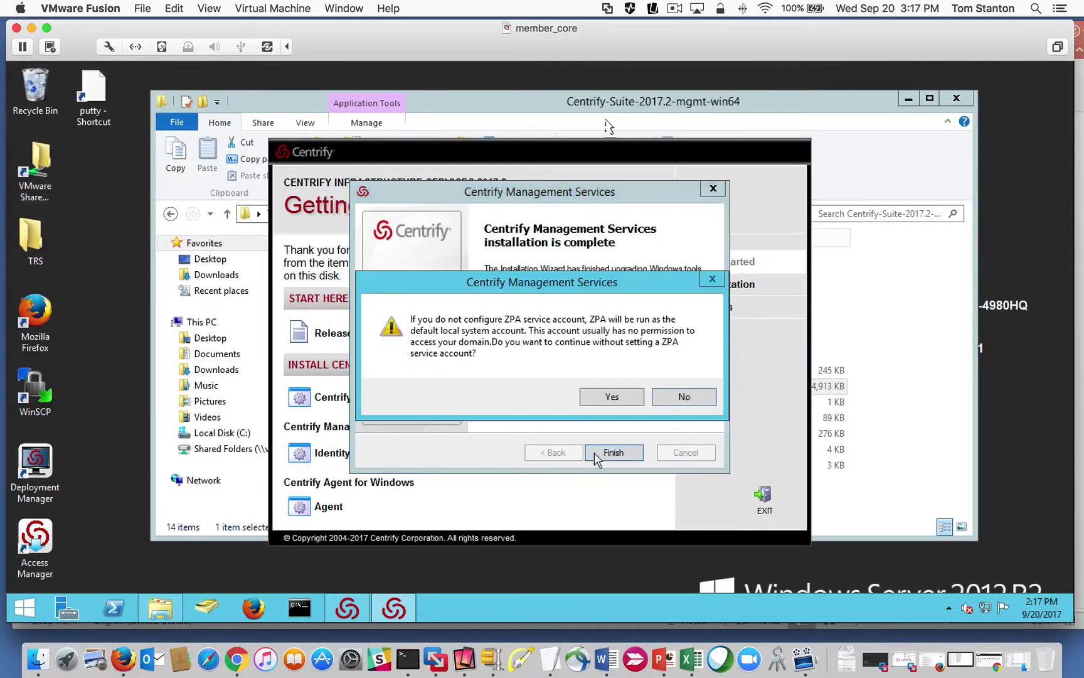
left_click(612, 397)
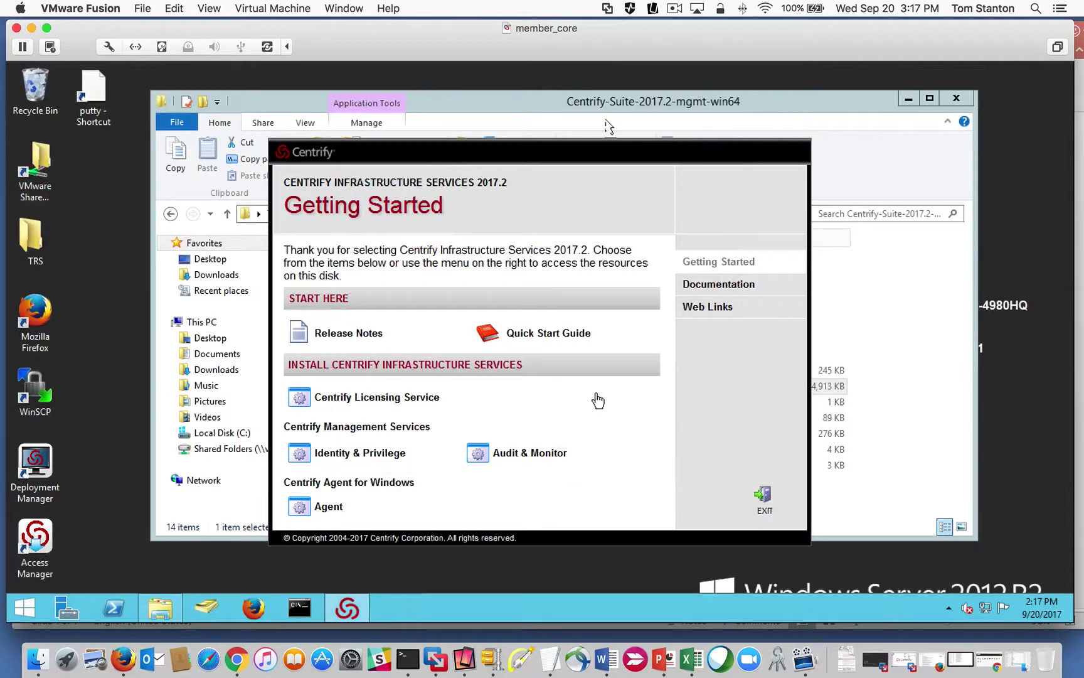
left_click(764, 502)
left_click(956, 98)
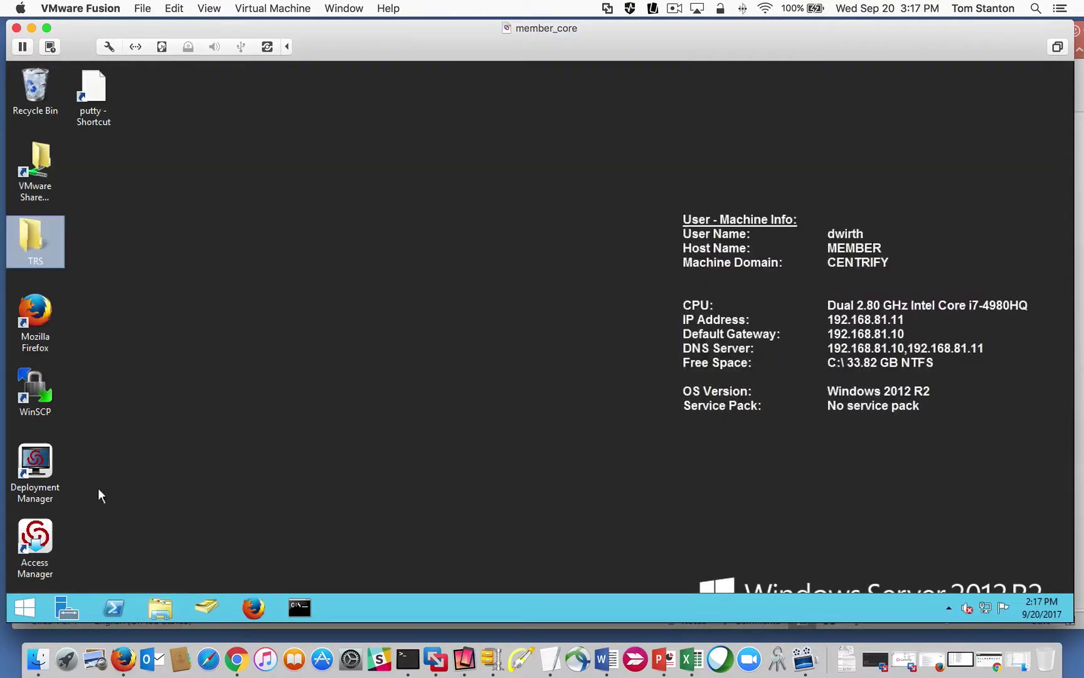
Launch Access Manager with elevation allowed and connect to the forest through domain controller dc.centrify.vms.
double_click(52, 545)
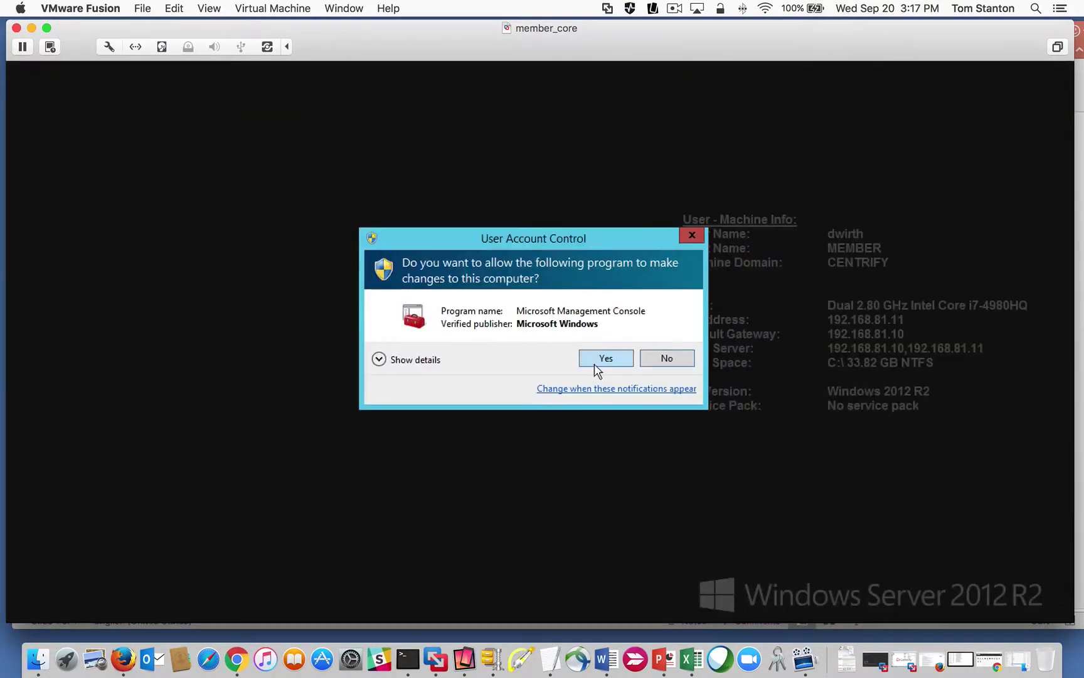
left_click(603, 360)
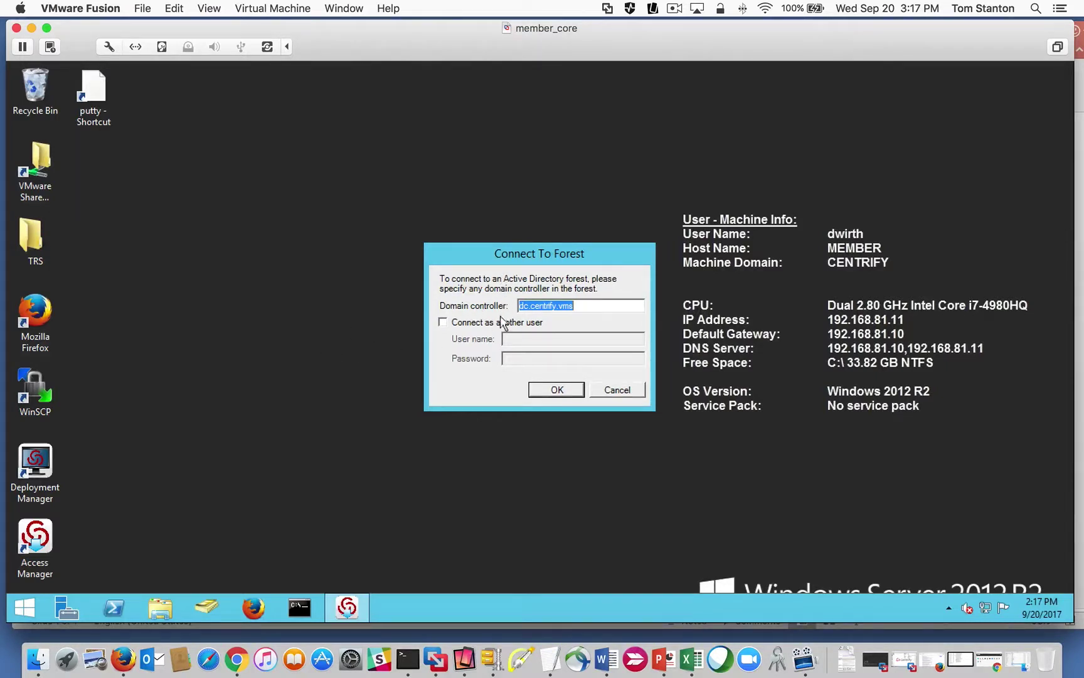
left_click(556, 390)
Expand the Centrify Access Manager node, widen the console tree and reposition the console window.
left_click(119, 146)
left_click_drag(276, 226, 355, 207)
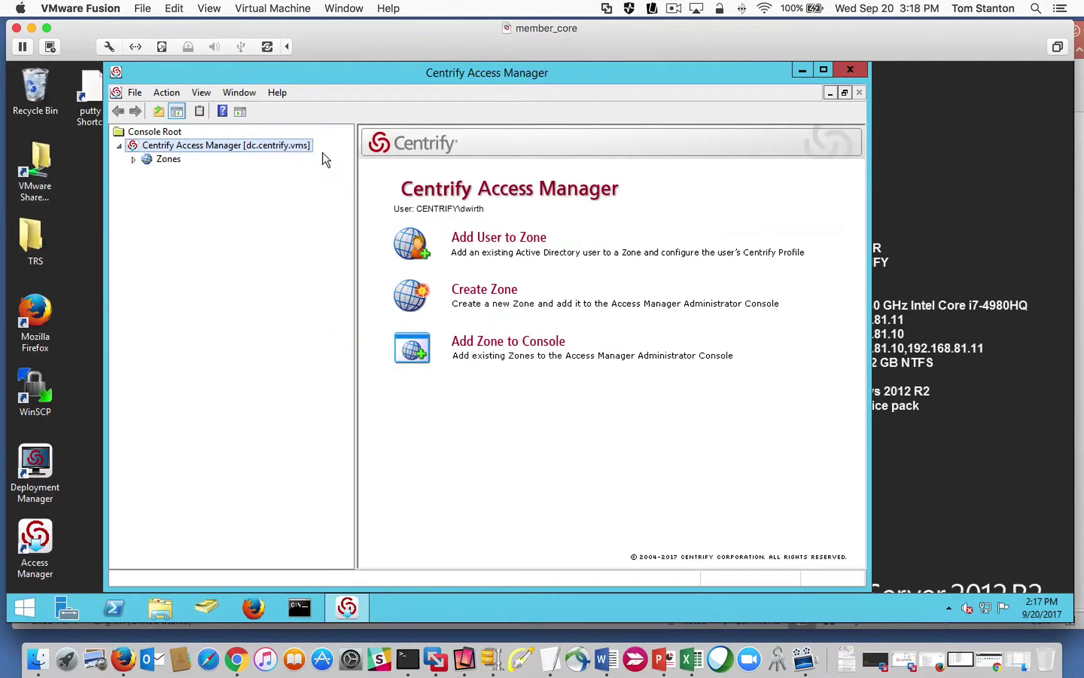
left_click_drag(316, 78, 298, 97)
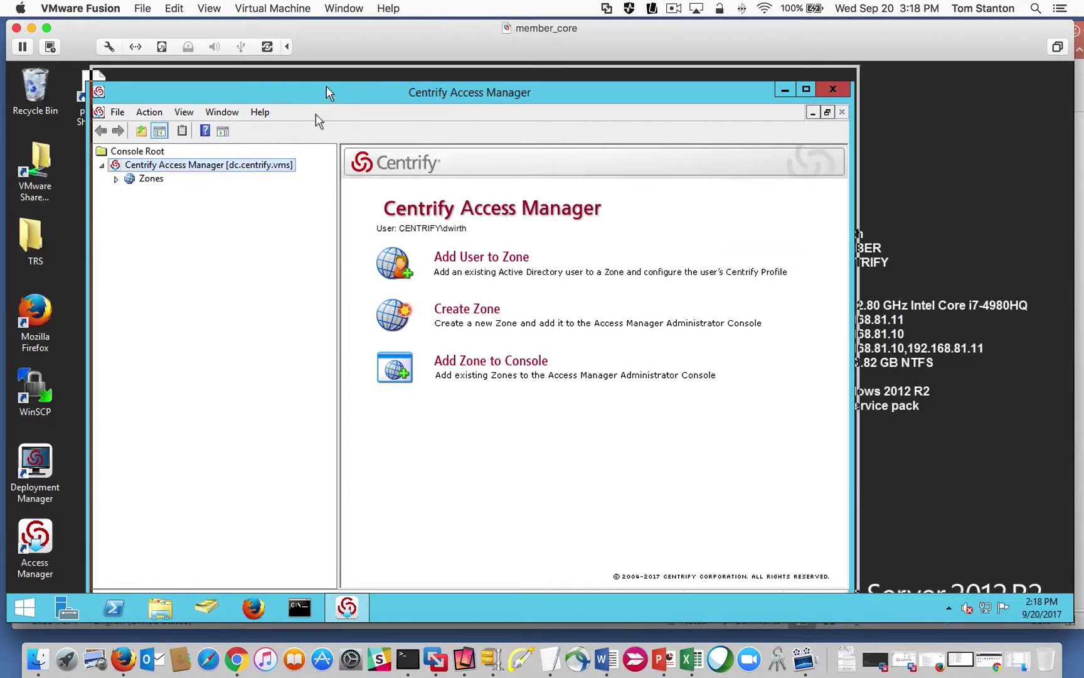
right_click(147, 166)
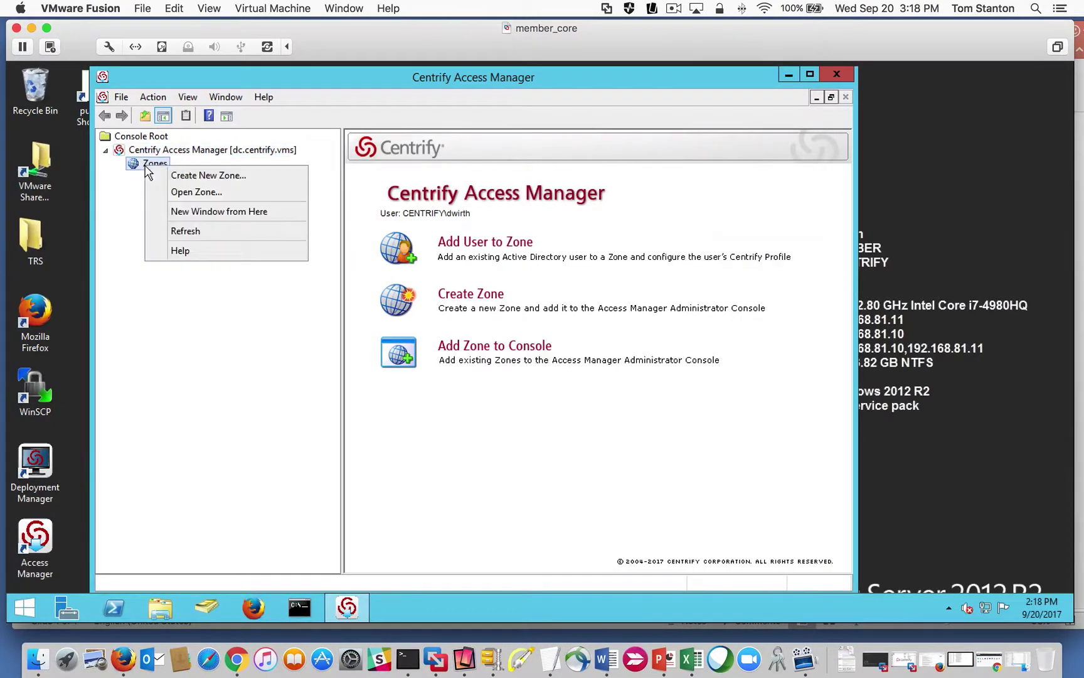
left_click(185, 163)
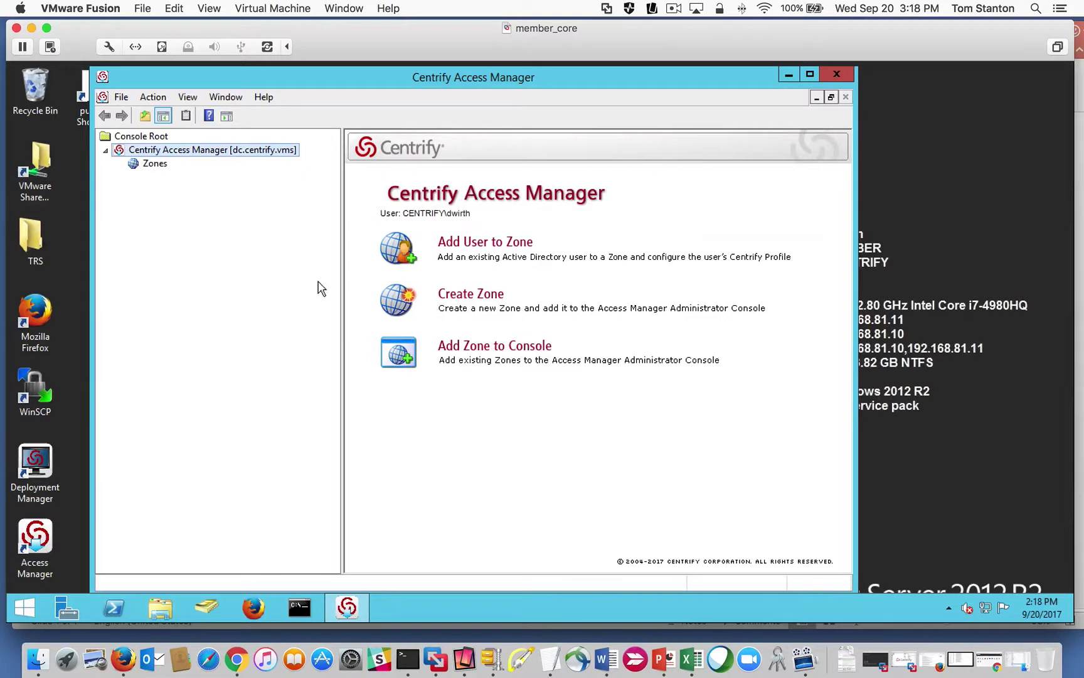
Reposition the console window, find the zones in centrify.vms, and open the Global zone in the console.
left_click_drag(334, 76, 322, 79)
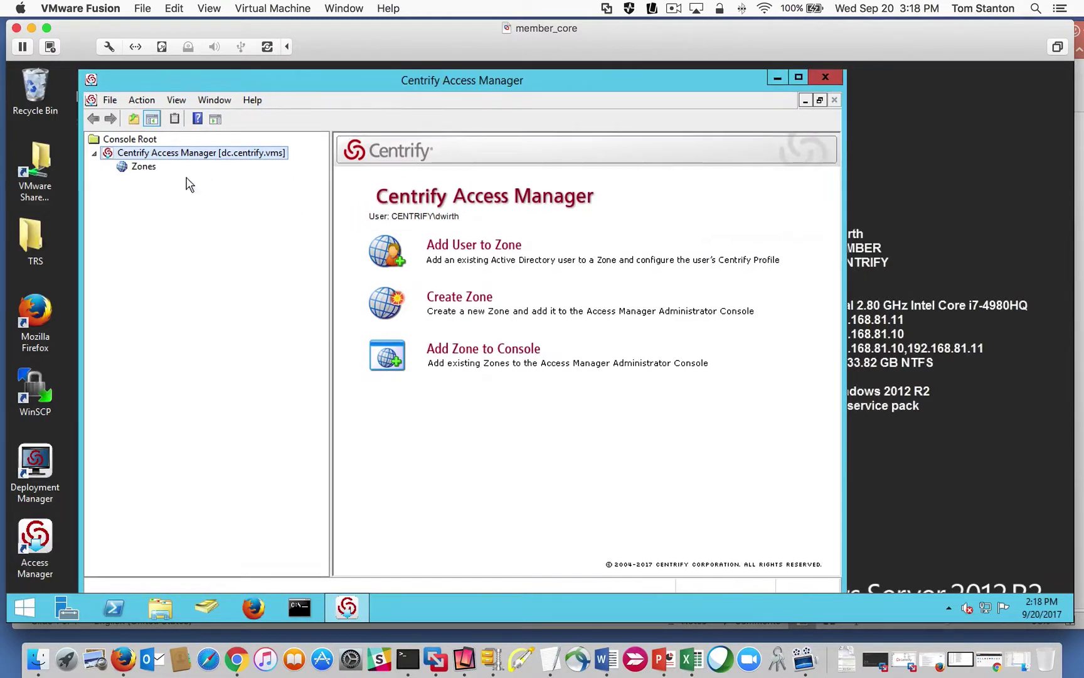
right_click(138, 168)
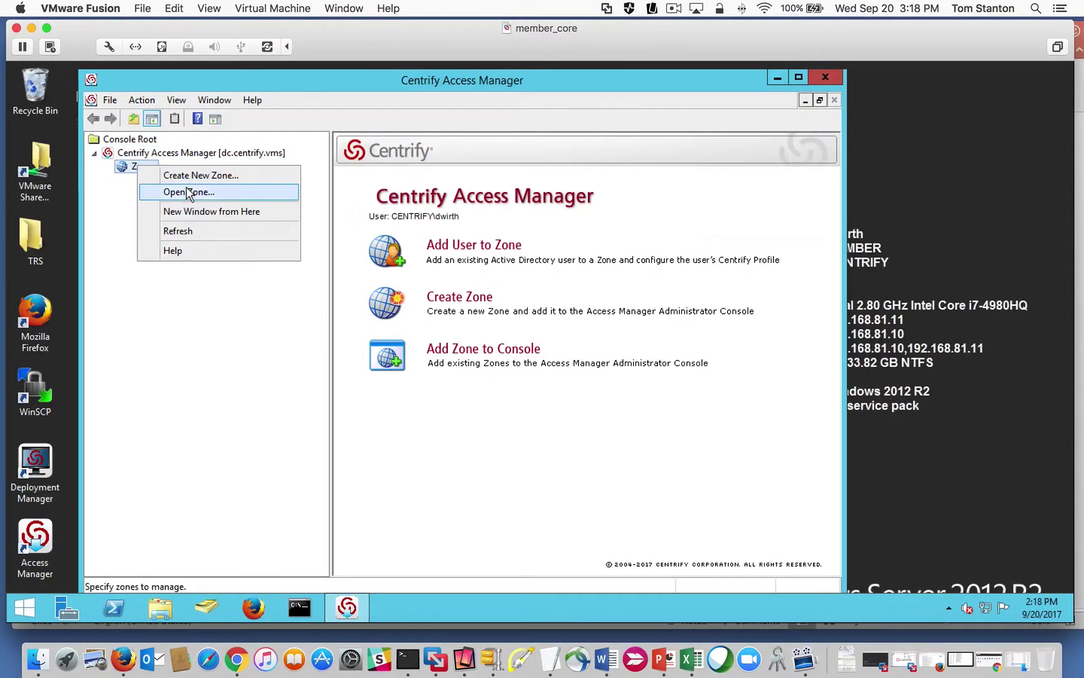
left_click(207, 194)
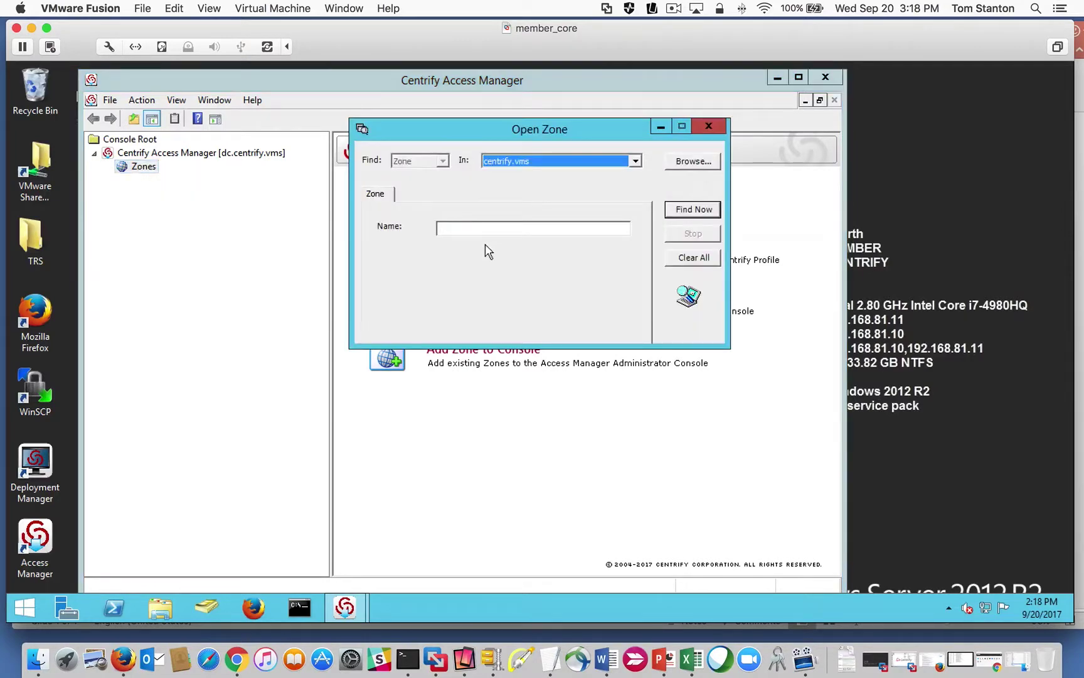
left_click(666, 208)
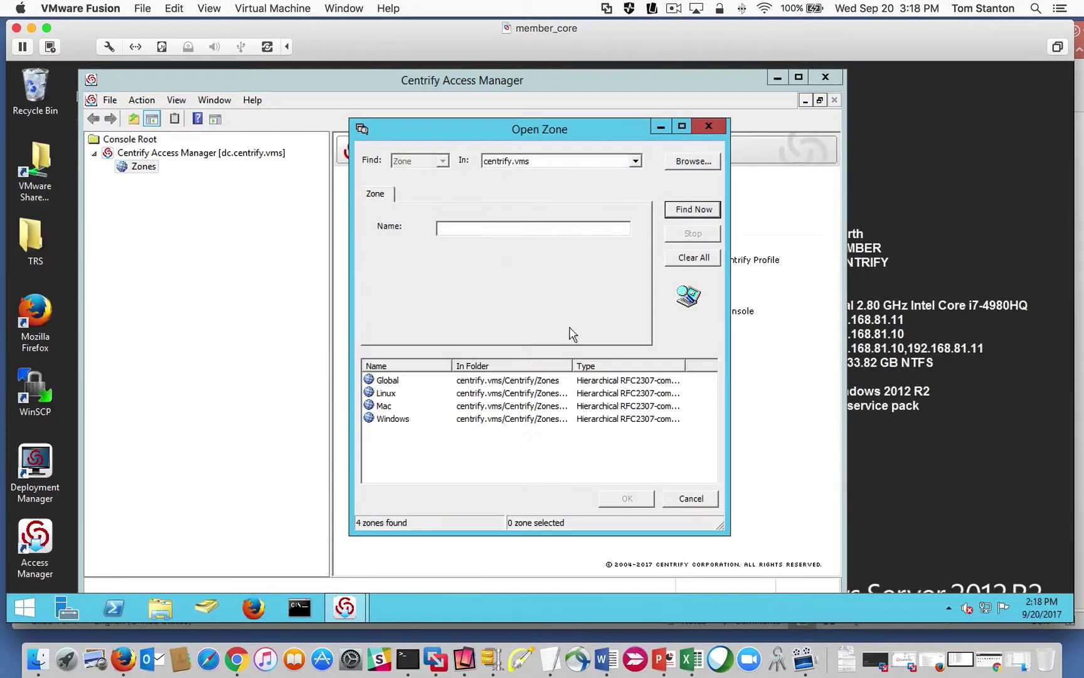
left_click(390, 380)
left_click(631, 499)
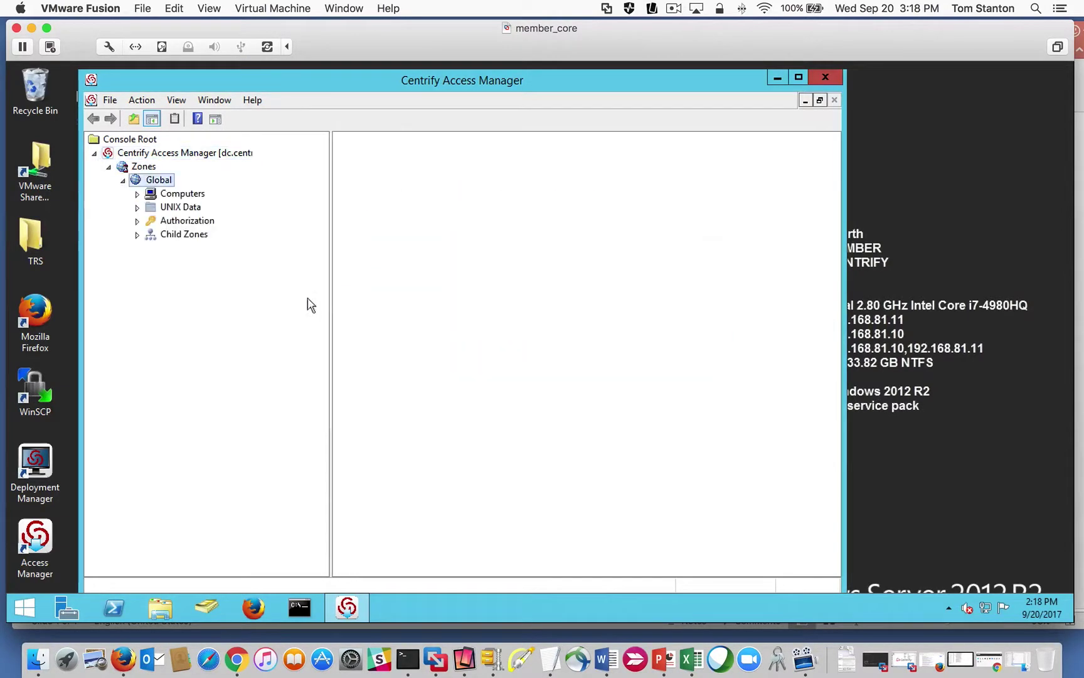
Expand the Global zone's Child Zones, the Linux zone and its Computers node to examine the joined machines.
left_click(137, 234)
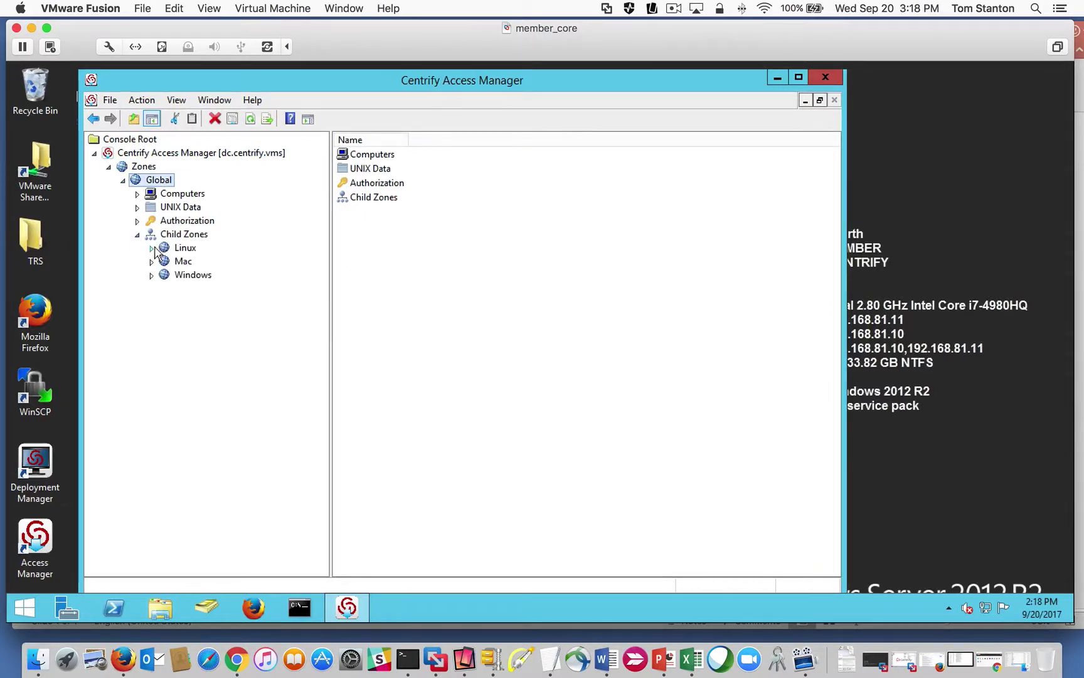
left_click(183, 247)
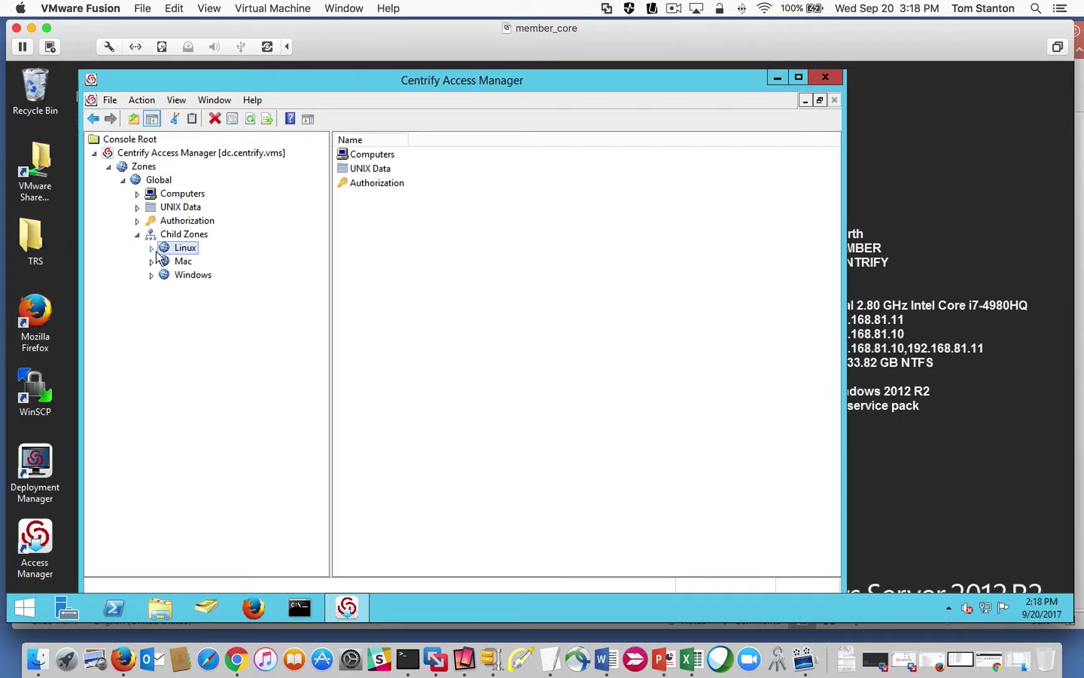
left_click(152, 248)
left_click(166, 261)
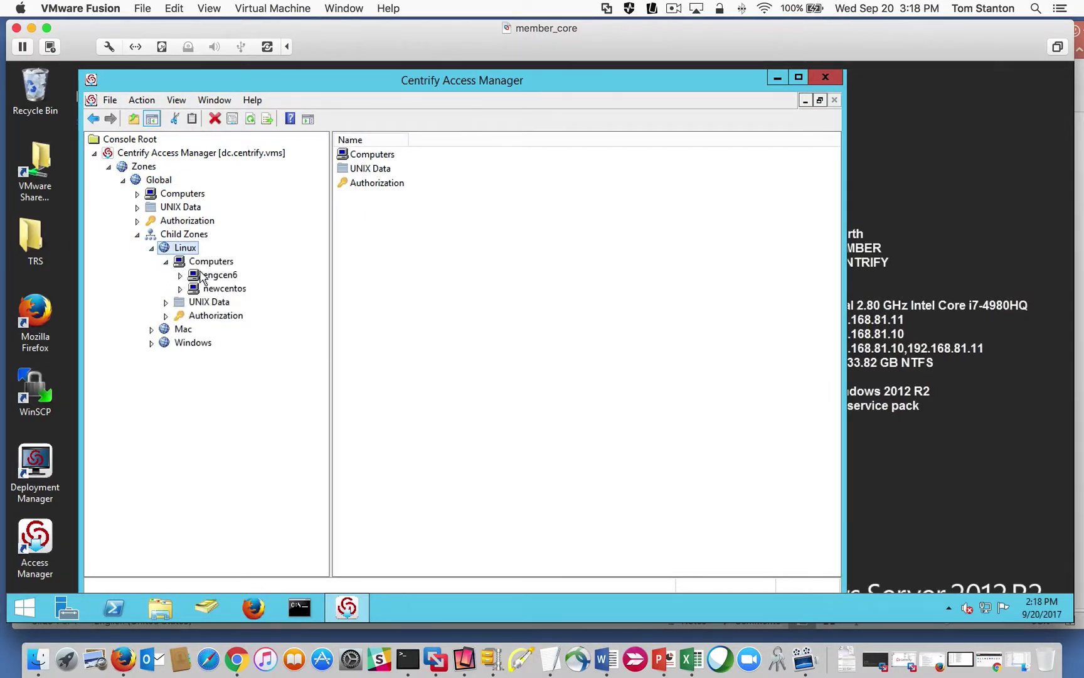
Check the Access Manager version information, dismiss it, and close the Access Manager console.
left_click(253, 100)
left_click(269, 187)
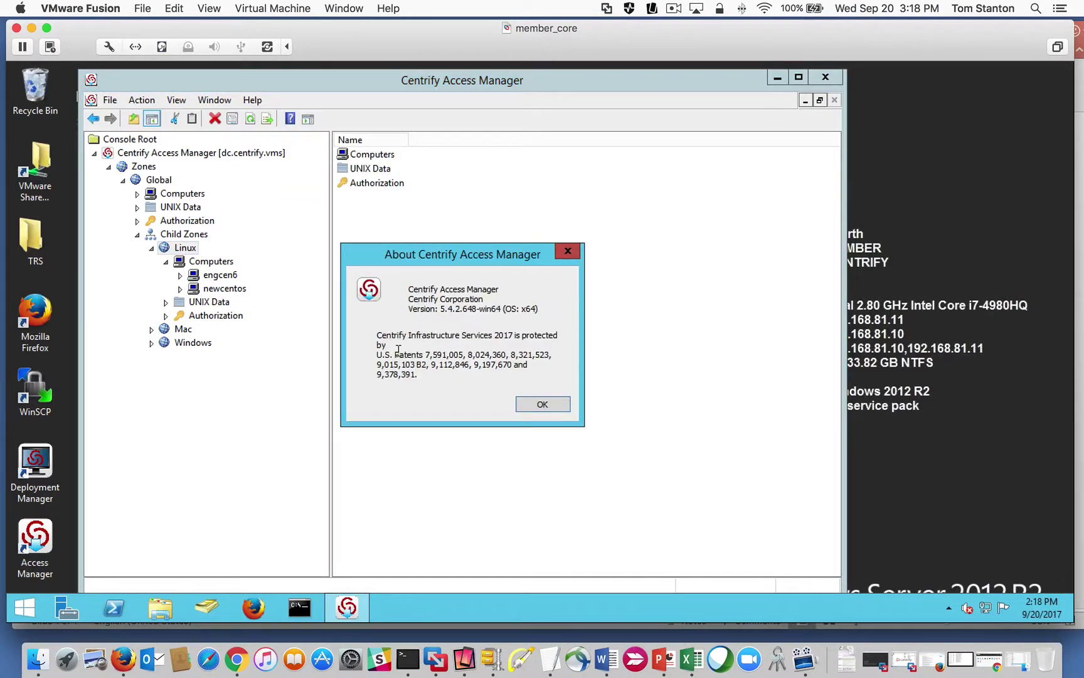
left_click_drag(395, 353, 372, 332)
left_click_drag(437, 308, 395, 286)
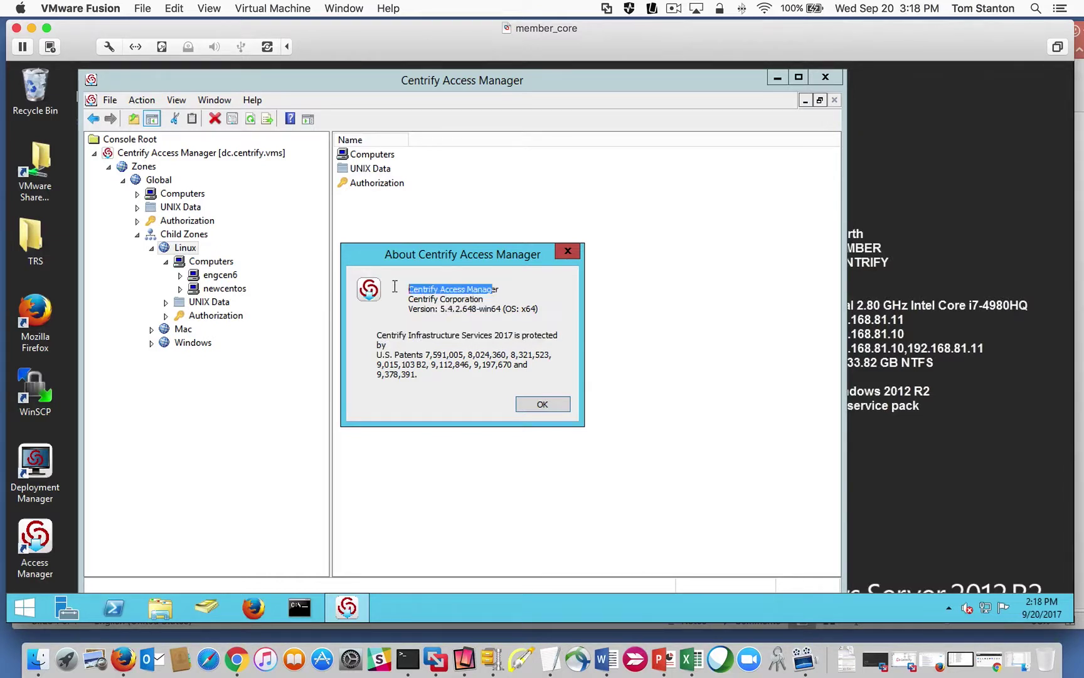
left_click(552, 406)
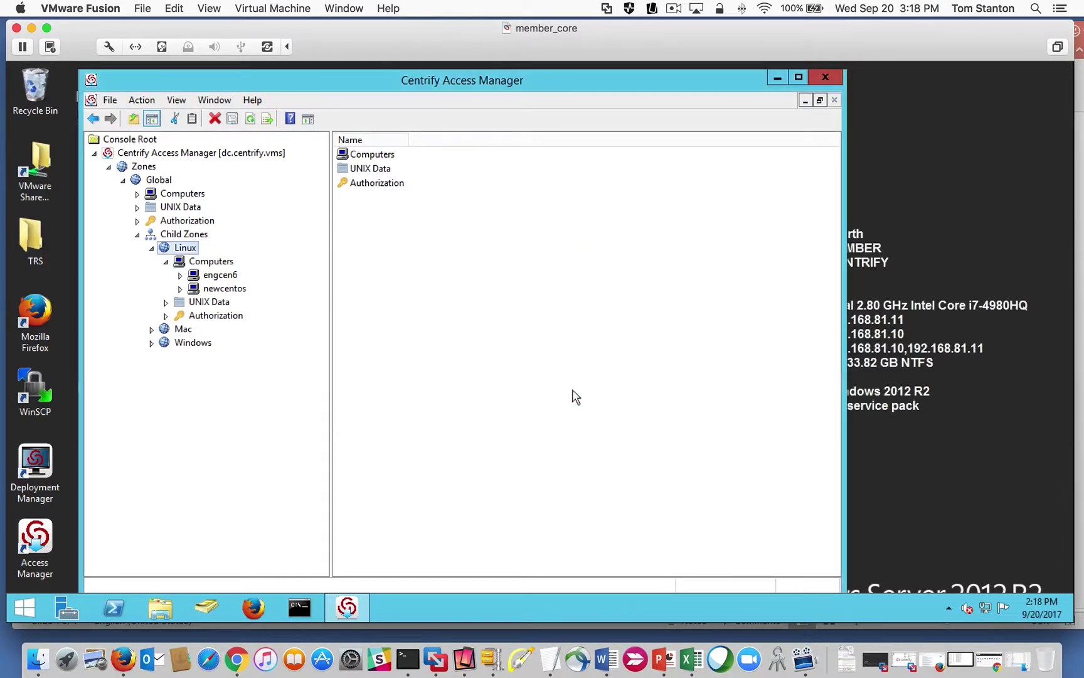
left_click(825, 76)
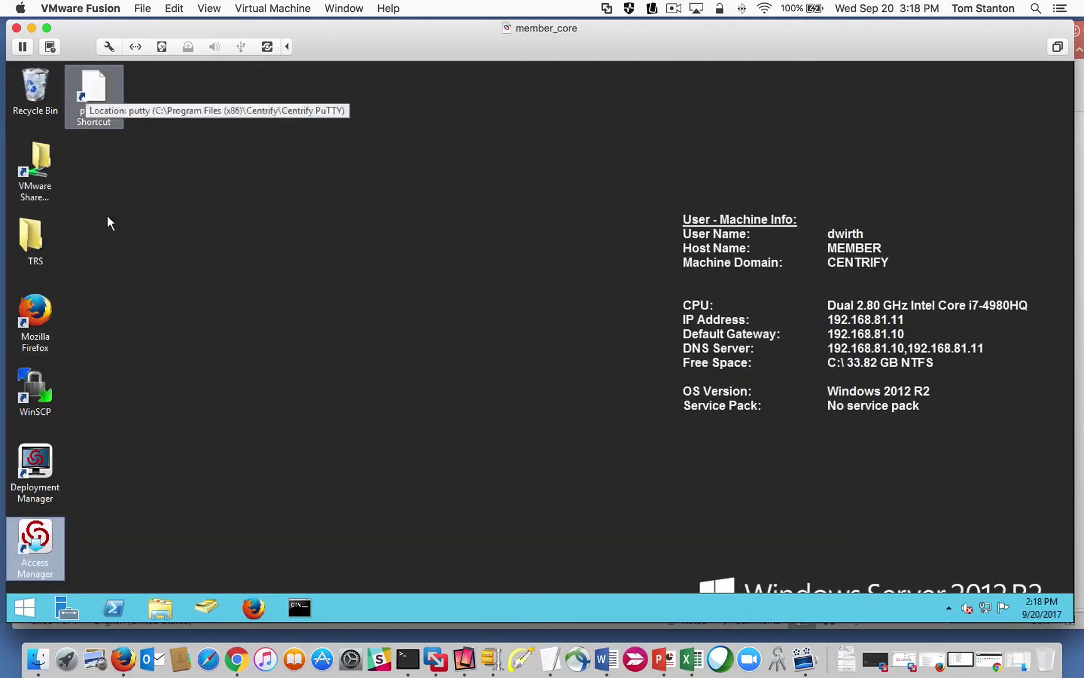
Open File Explorer and browse to the Centrify PuTTY folder under C:\Program Files\Centrify.
left_click(225, 564)
key("super+e")
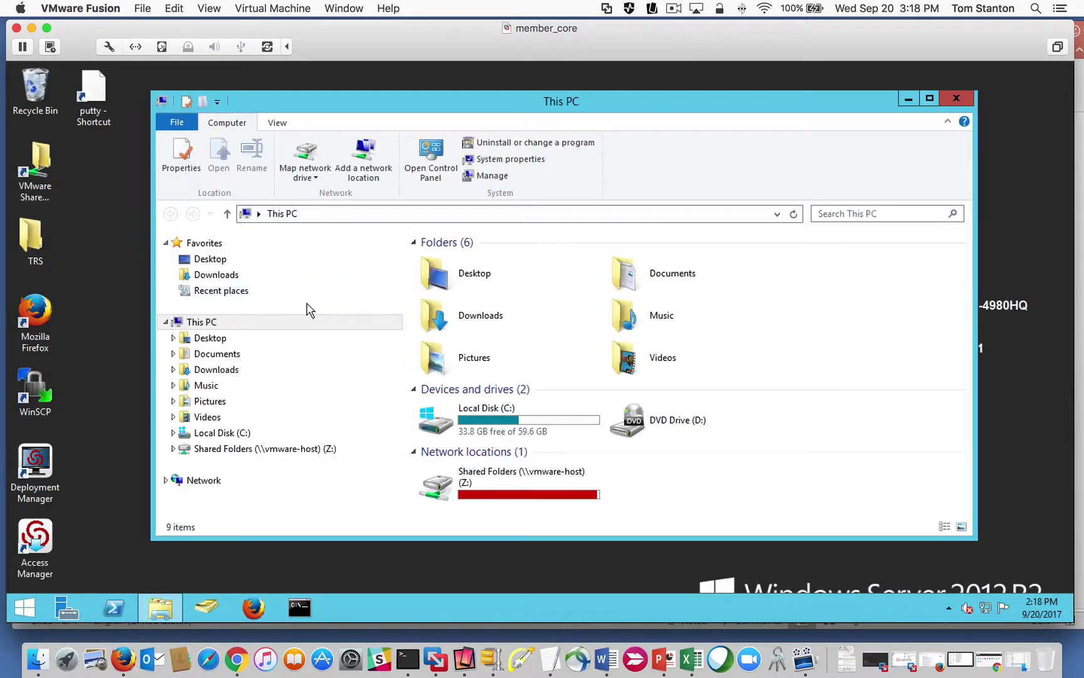
left_click(172, 435)
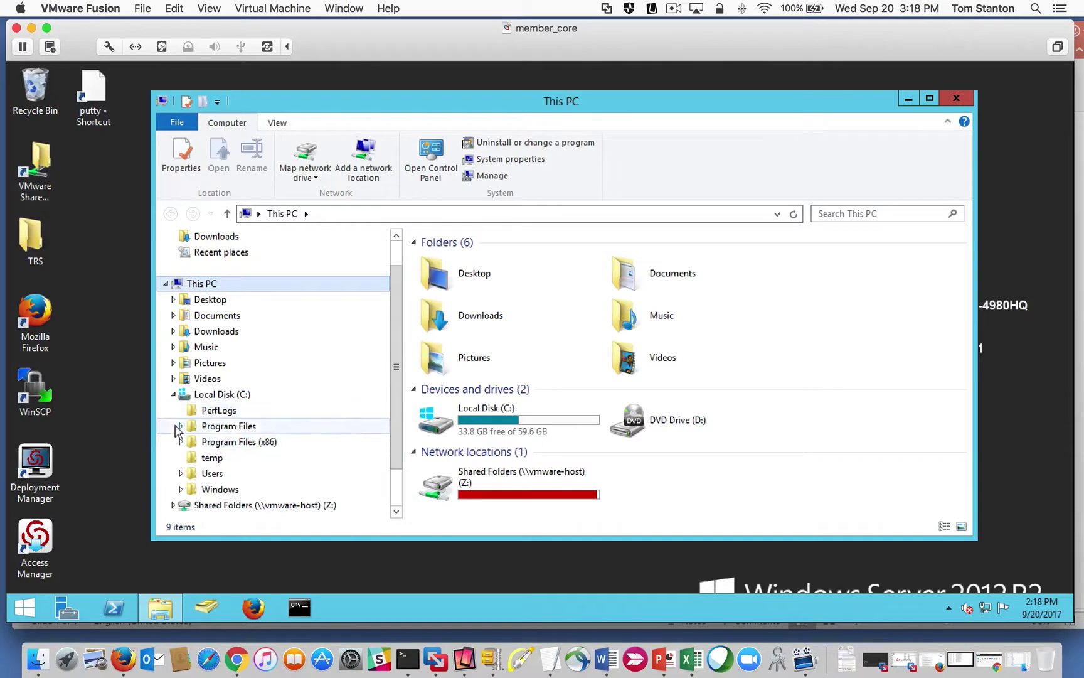
left_click(179, 429)
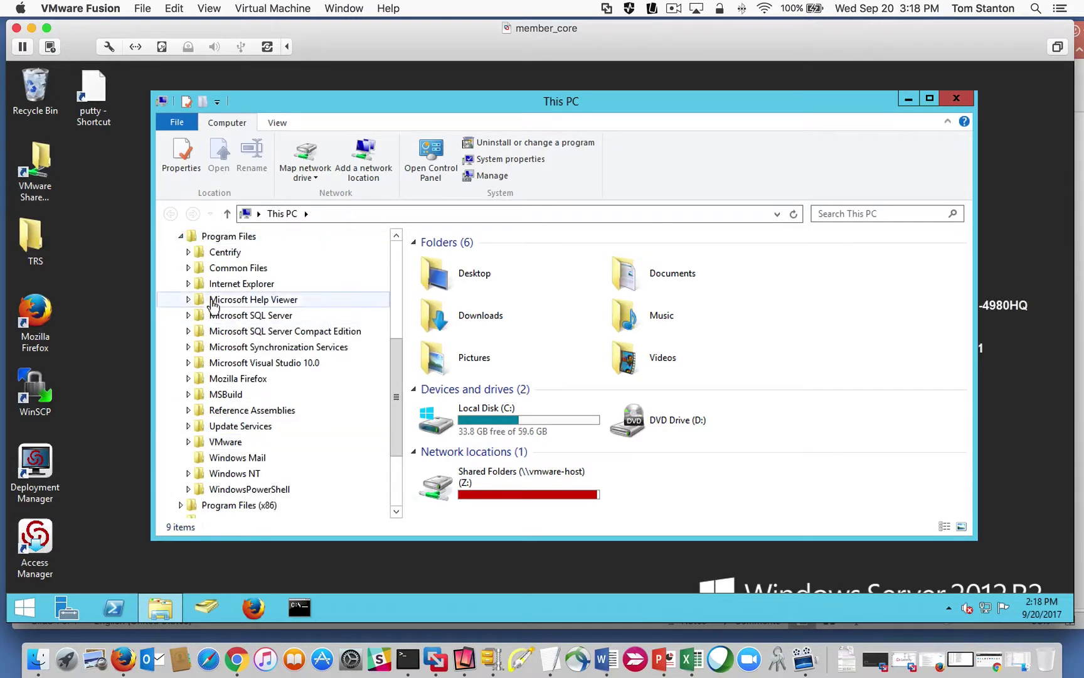
left_click(216, 252)
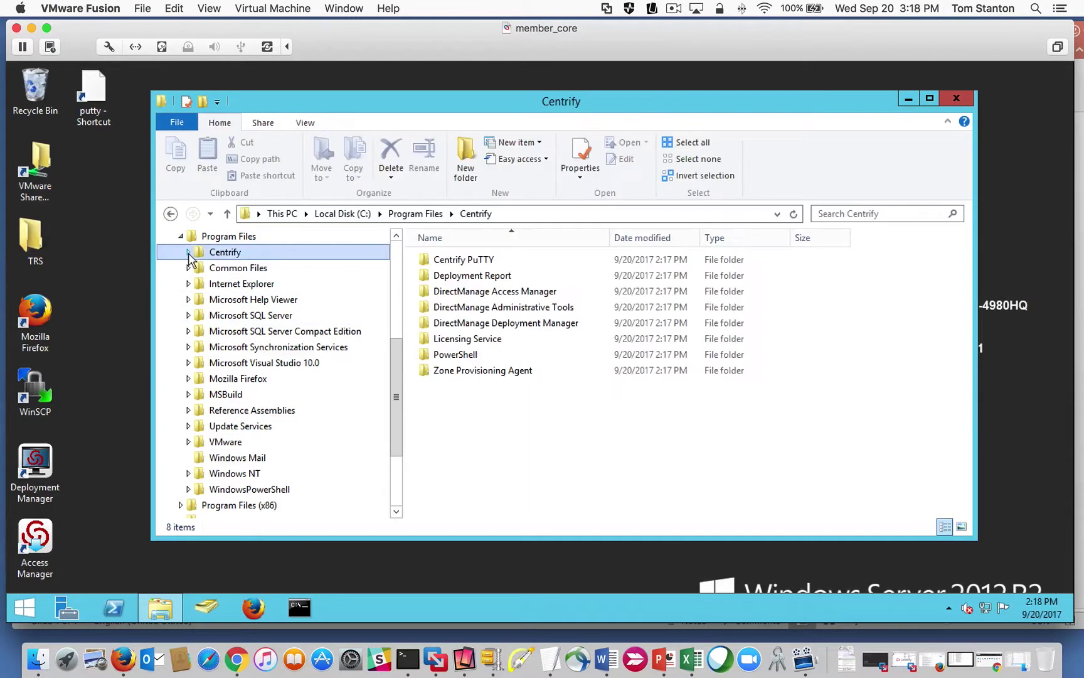
double_click(448, 261)
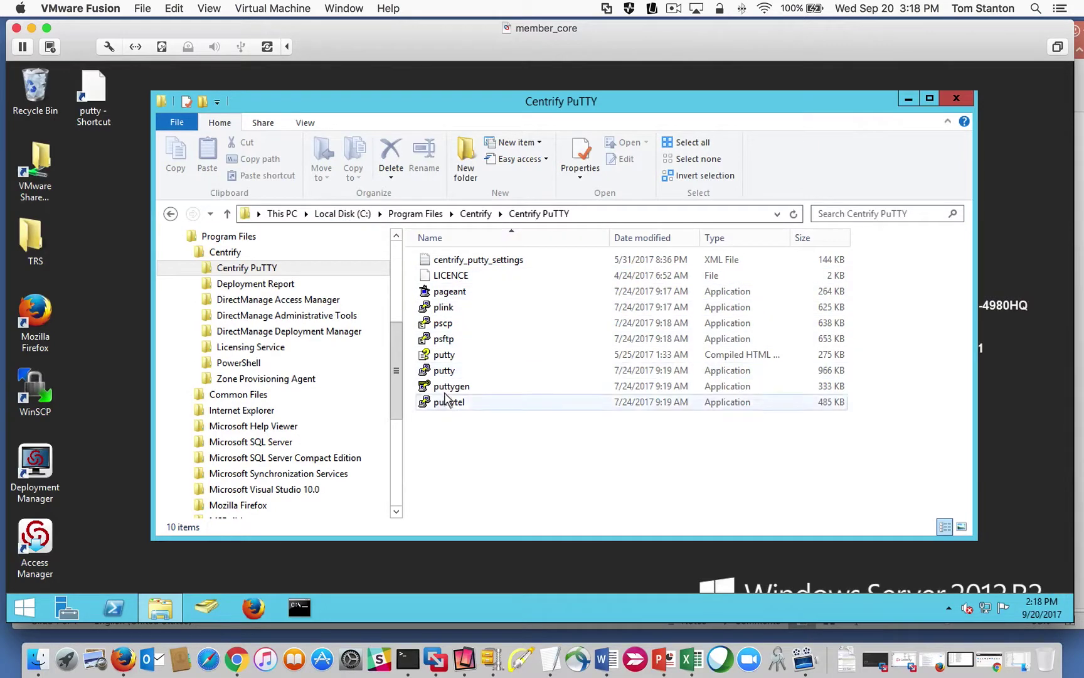
Create a shortcut to the putty application, allowing it to be placed on the desktop.
right_click(438, 372)
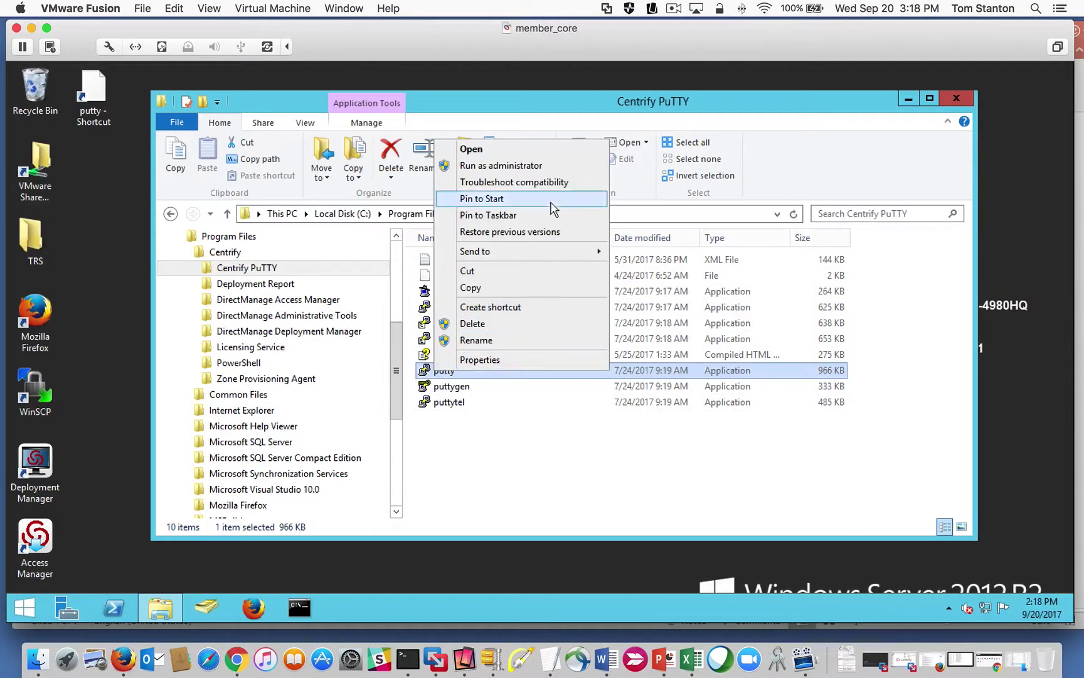
left_click(515, 307)
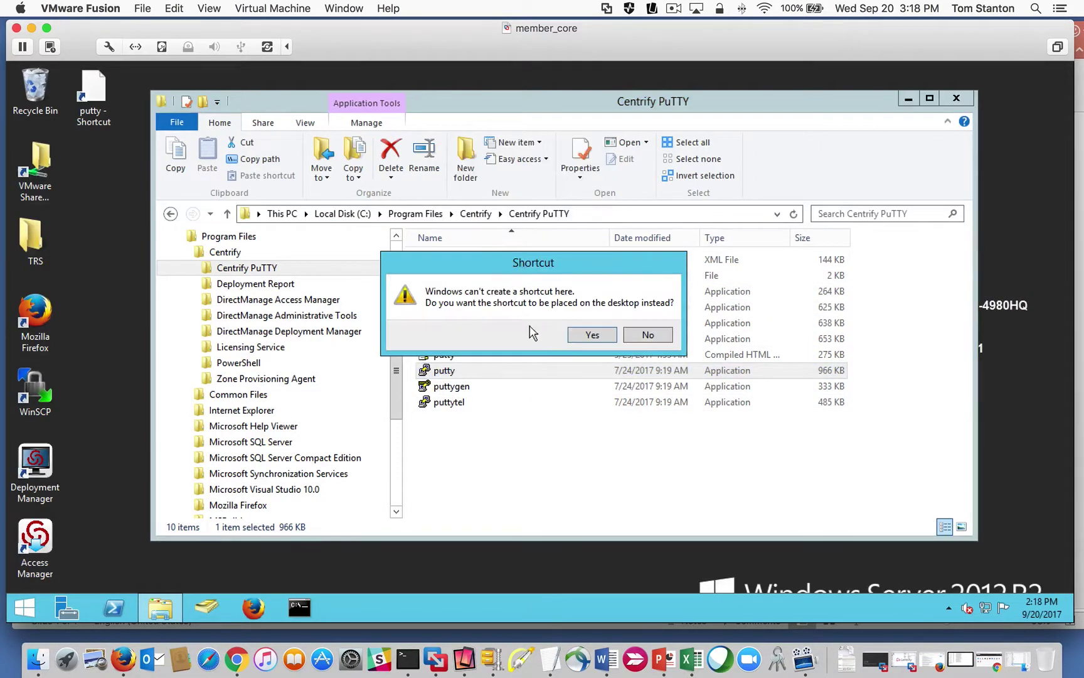
left_click(583, 337)
Test the new PuTTY desktop shortcut, cancel the PuTTY configuration, and close the Centrify PuTTY folder.
double_click(102, 167)
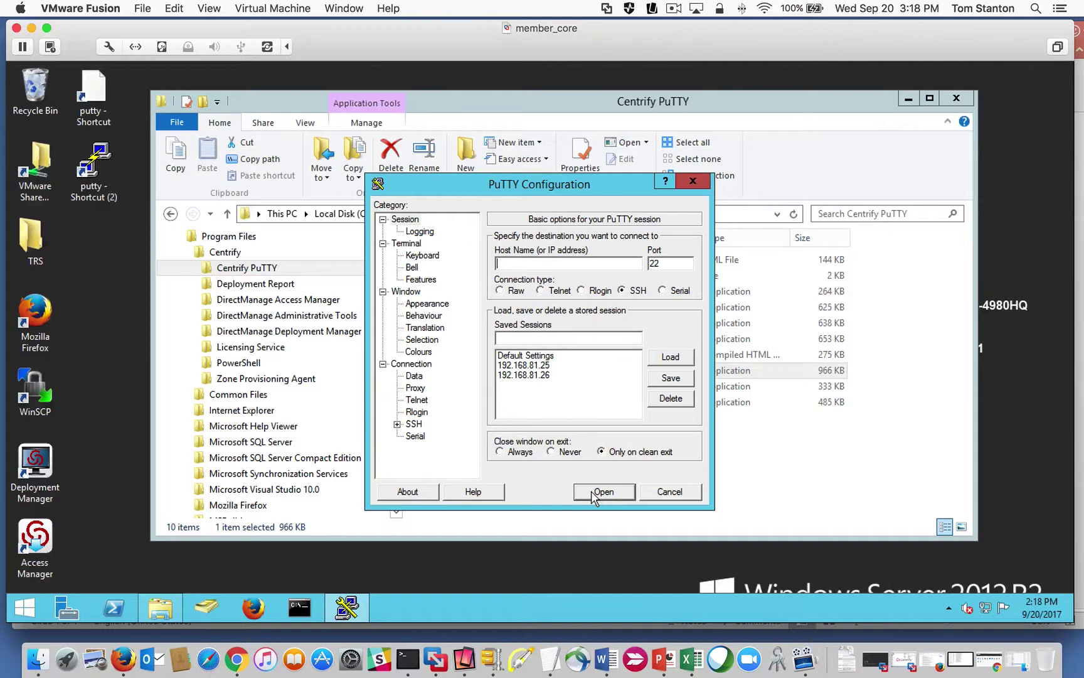
left_click(667, 493)
left_click(956, 98)
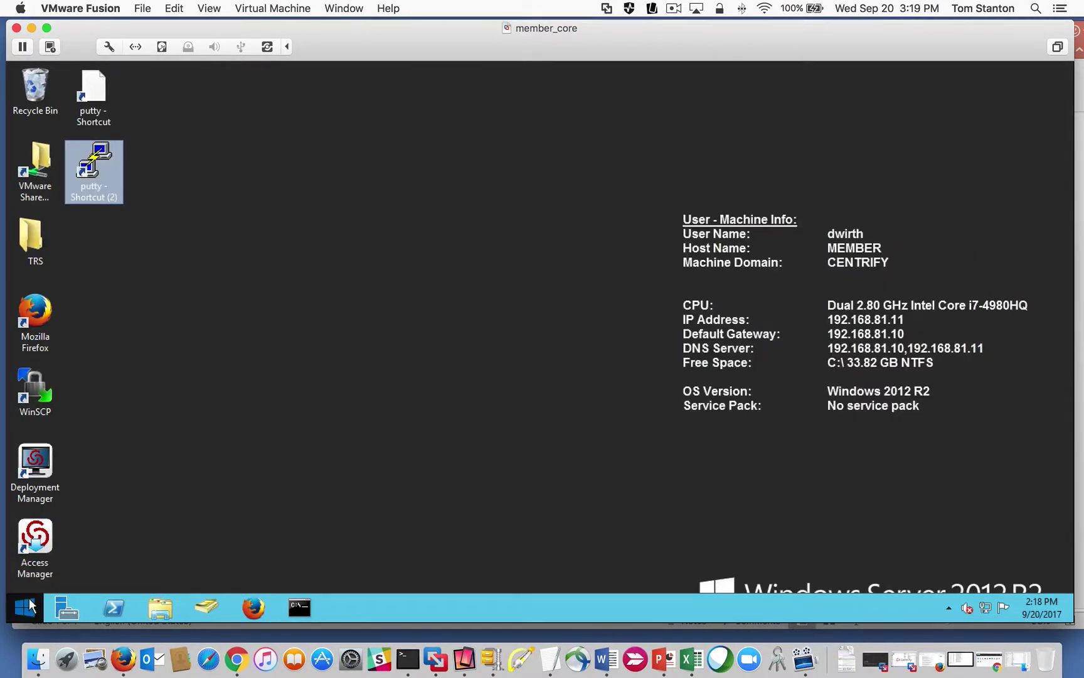
Search Windows for "centrify Lic" and launch the Centrify Licensing Service Control Panel with elevation allowed.
right_click(31, 607)
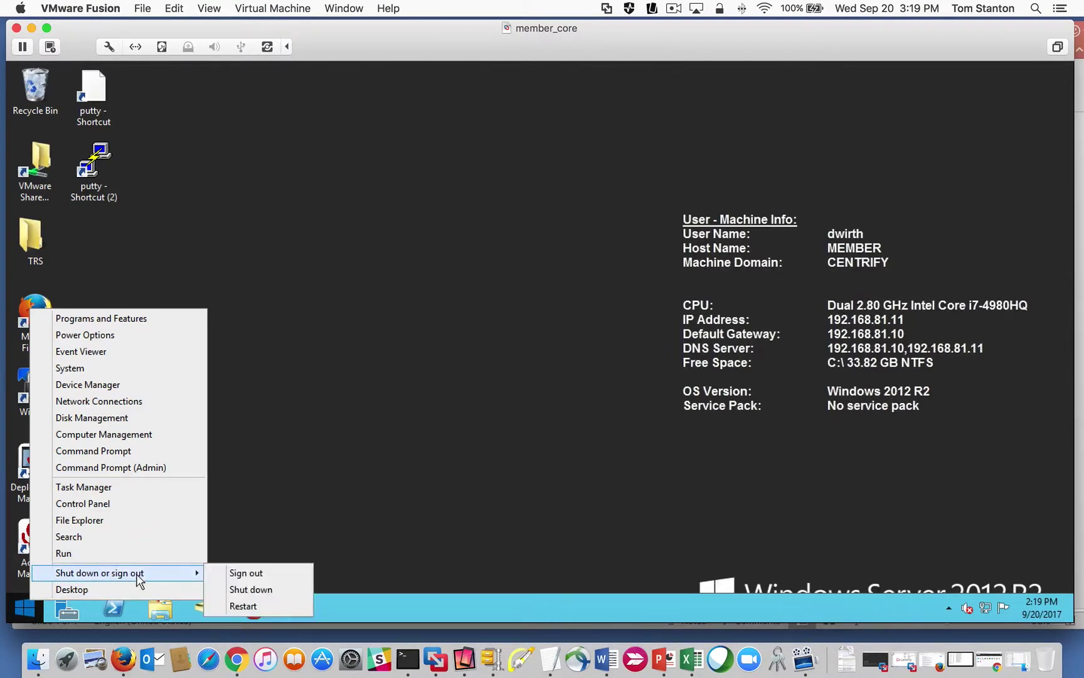
left_click(128, 540)
type("c")
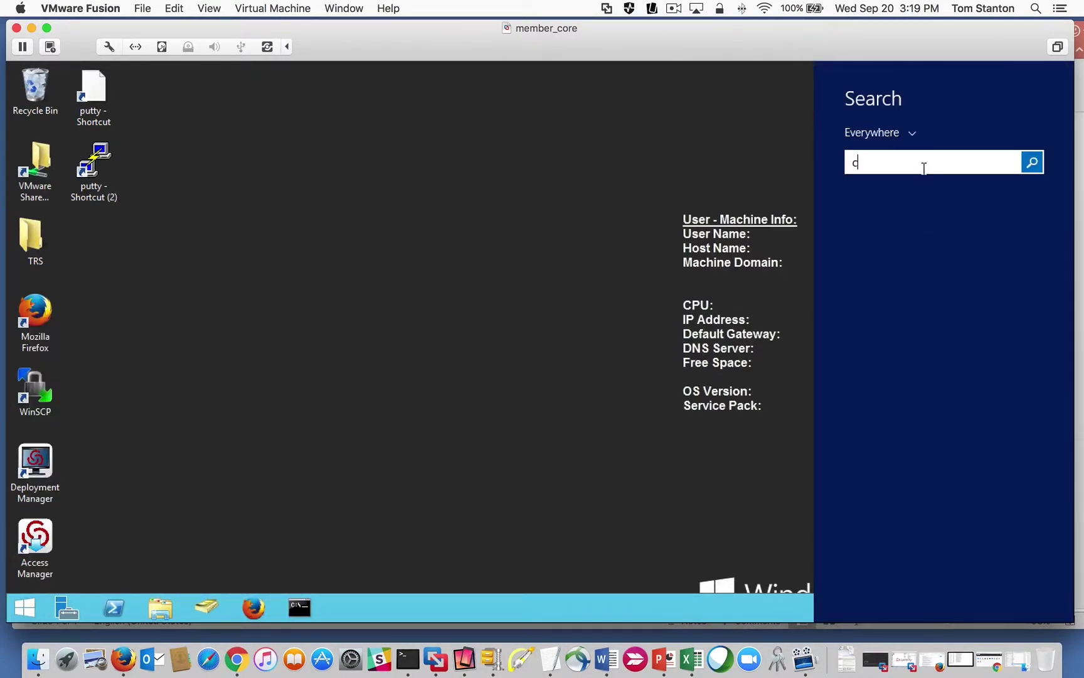
type("entirfy")
key("BackSpace")
type("rify Lic")
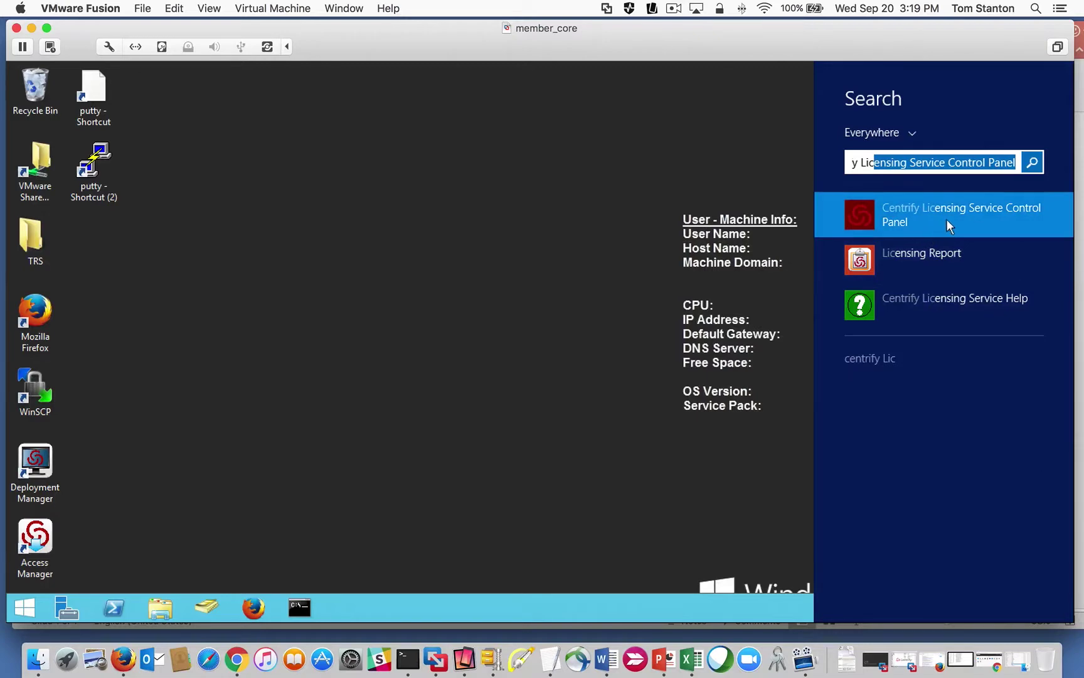
left_click(969, 218)
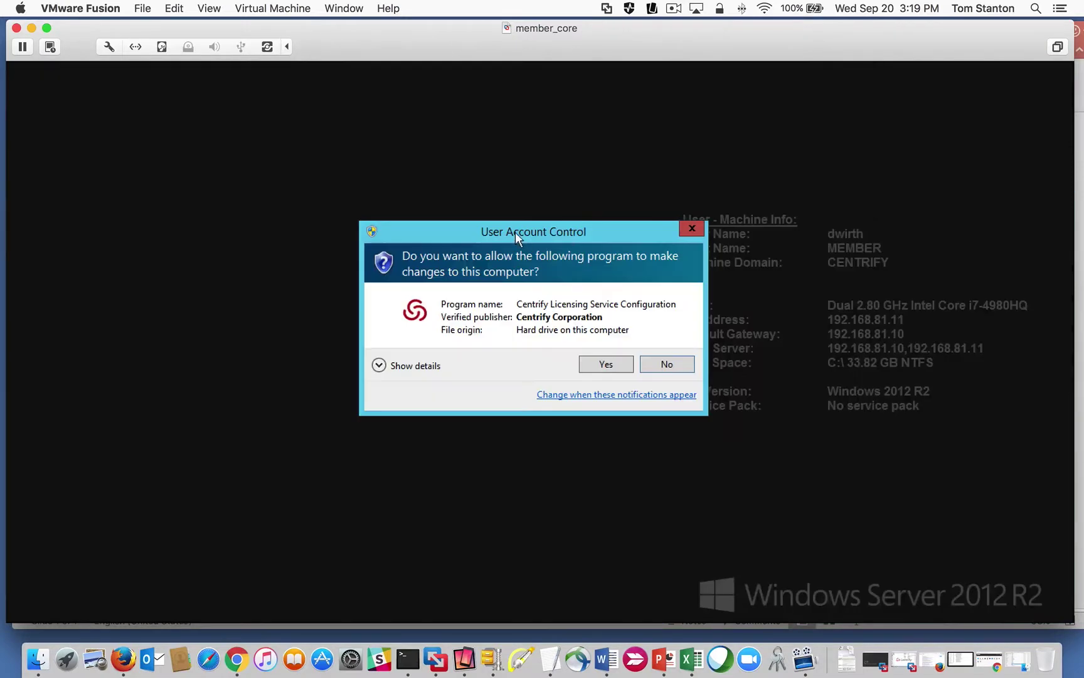
left_click(614, 363)
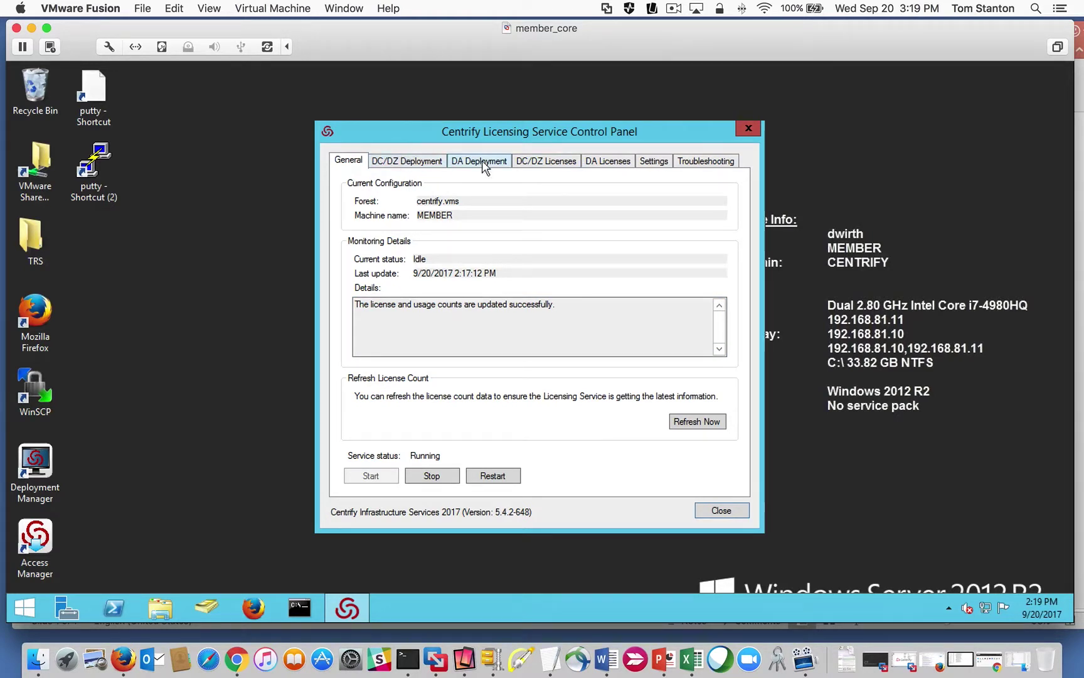
Review the DC/DZ licenses and the option for adding a license key without adding one, and close the Licensing Service Control Panel.
left_click(524, 165)
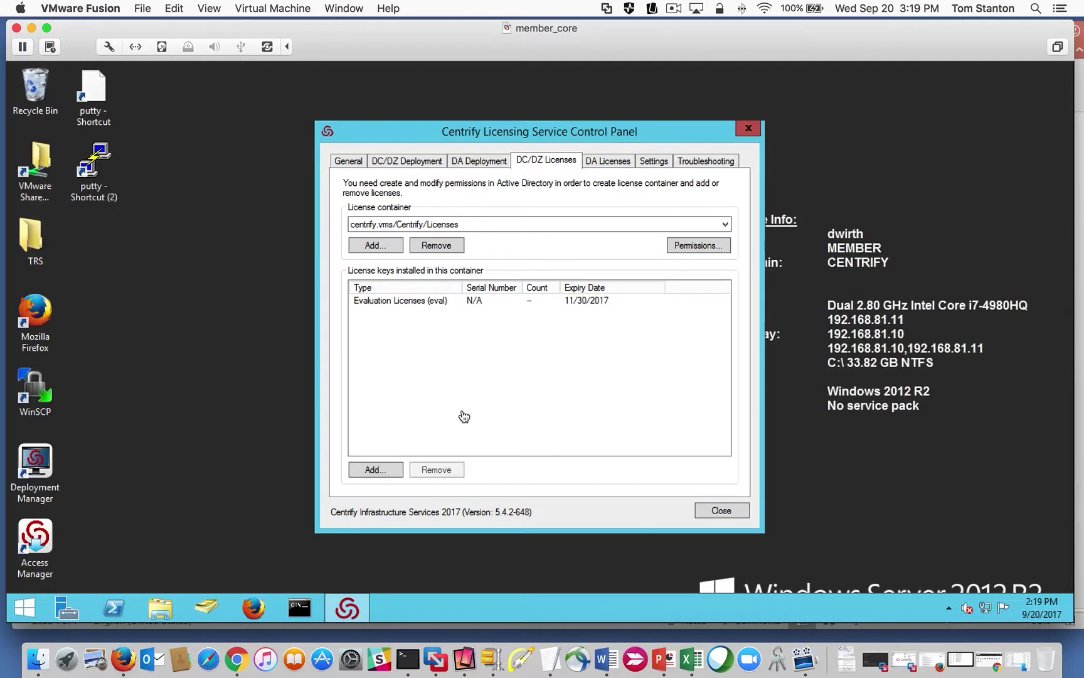
left_click(382, 470)
left_click(625, 355)
left_click_drag(403, 135, 382, 133)
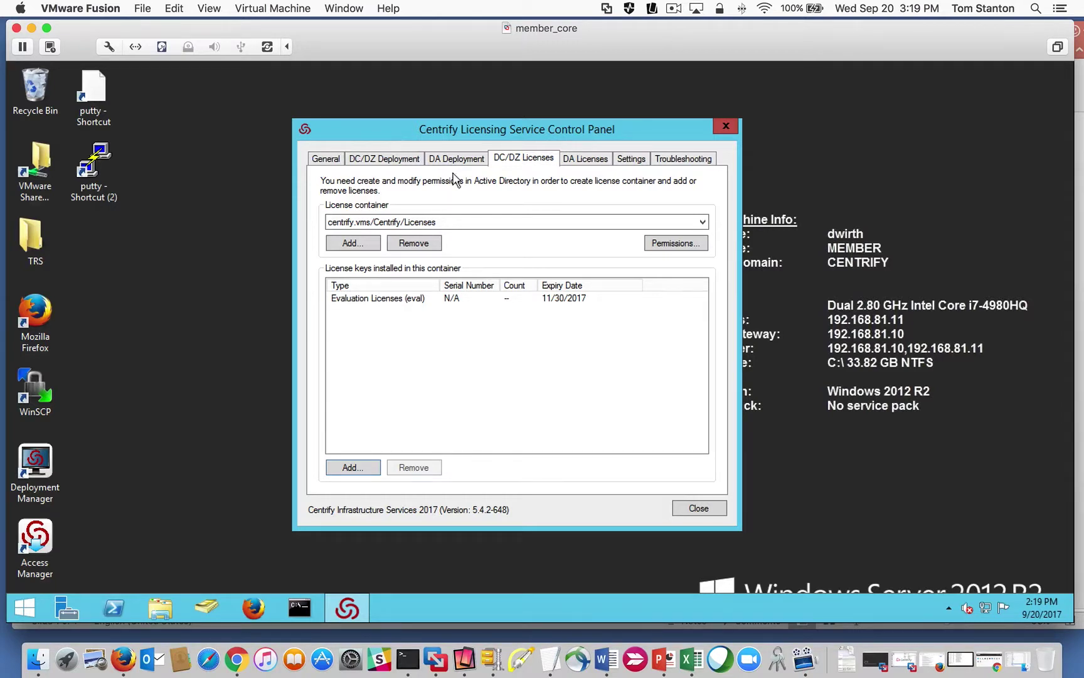
left_click_drag(402, 125, 411, 121)
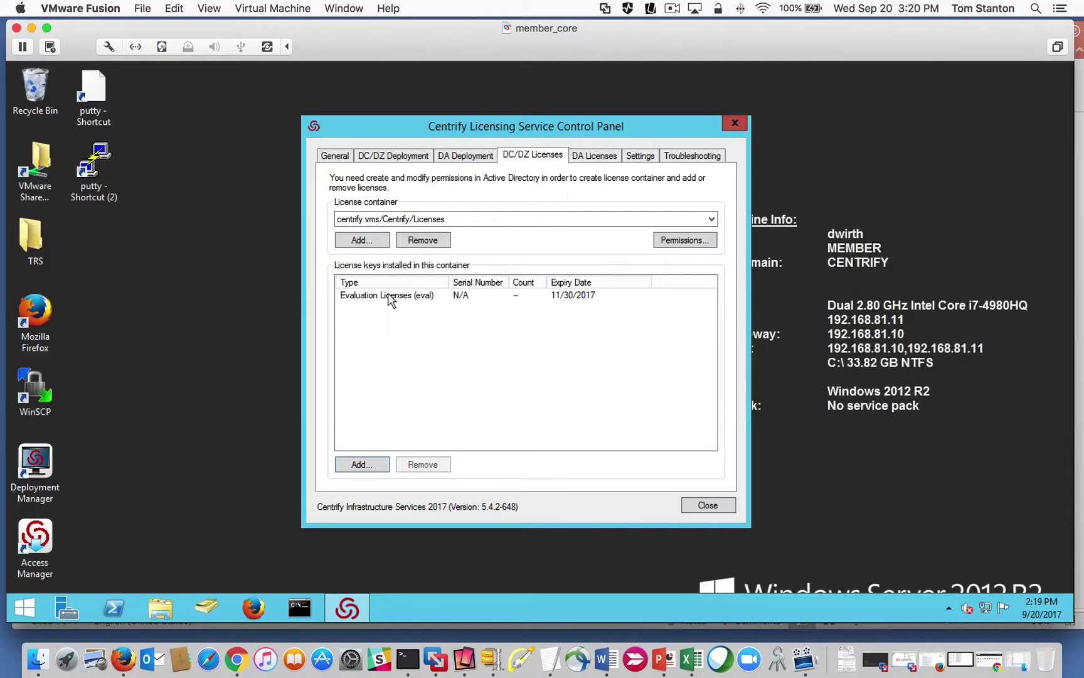
left_click_drag(393, 125, 378, 133)
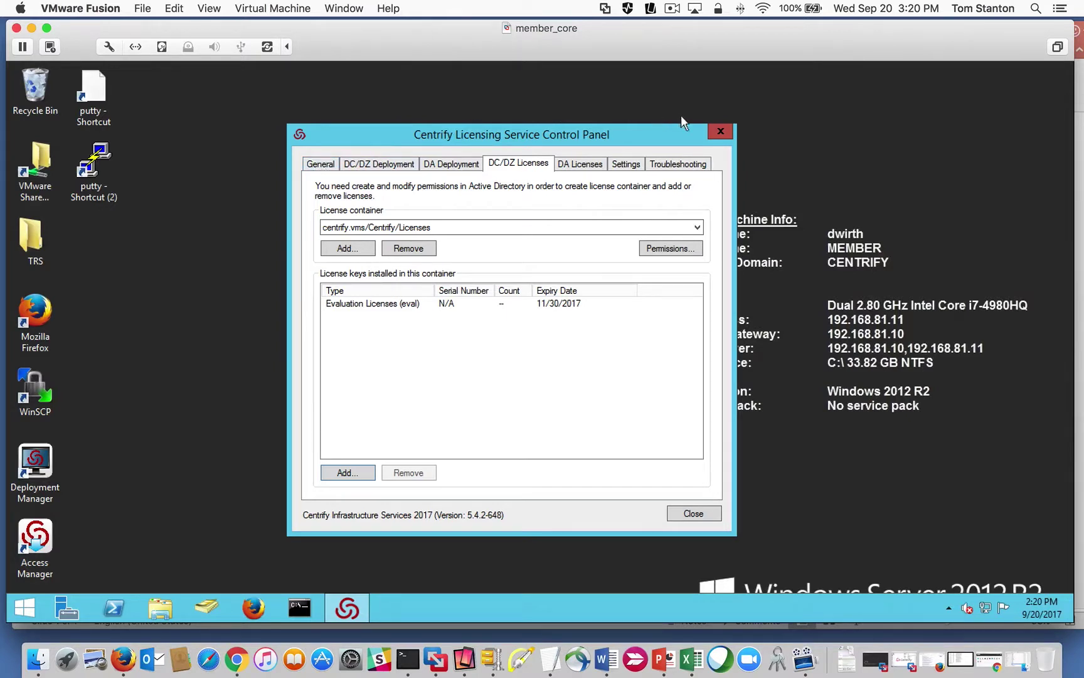
left_click(719, 133)
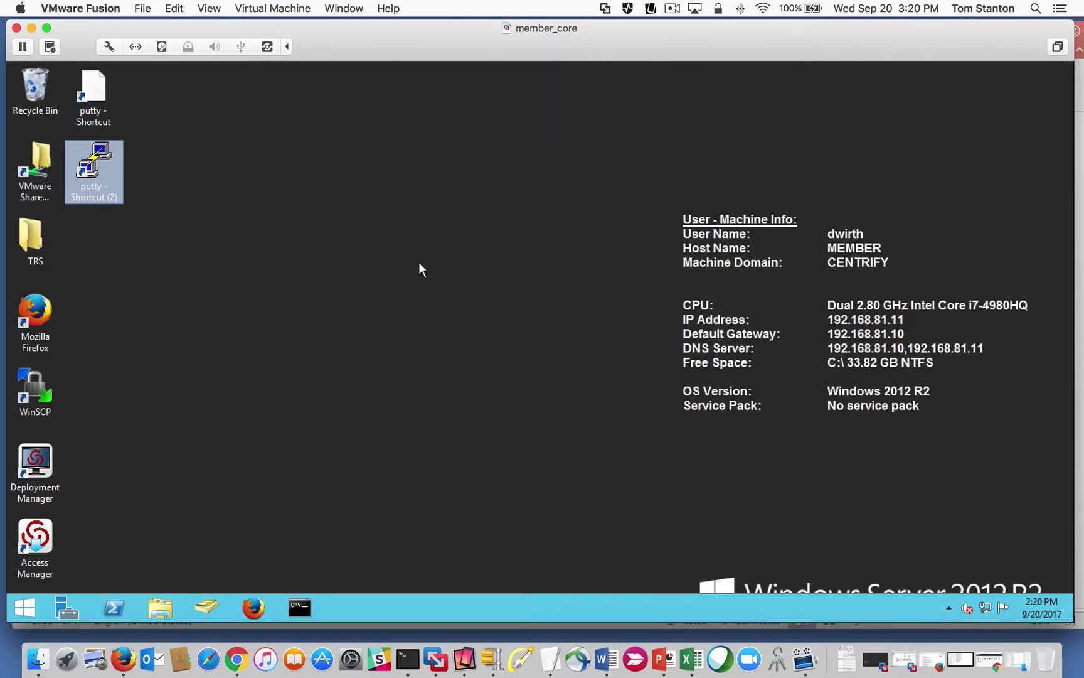
Launch Centrify Deployment Manager from the desktop with elevation allowed and let its welcome page load.
double_click(33, 468)
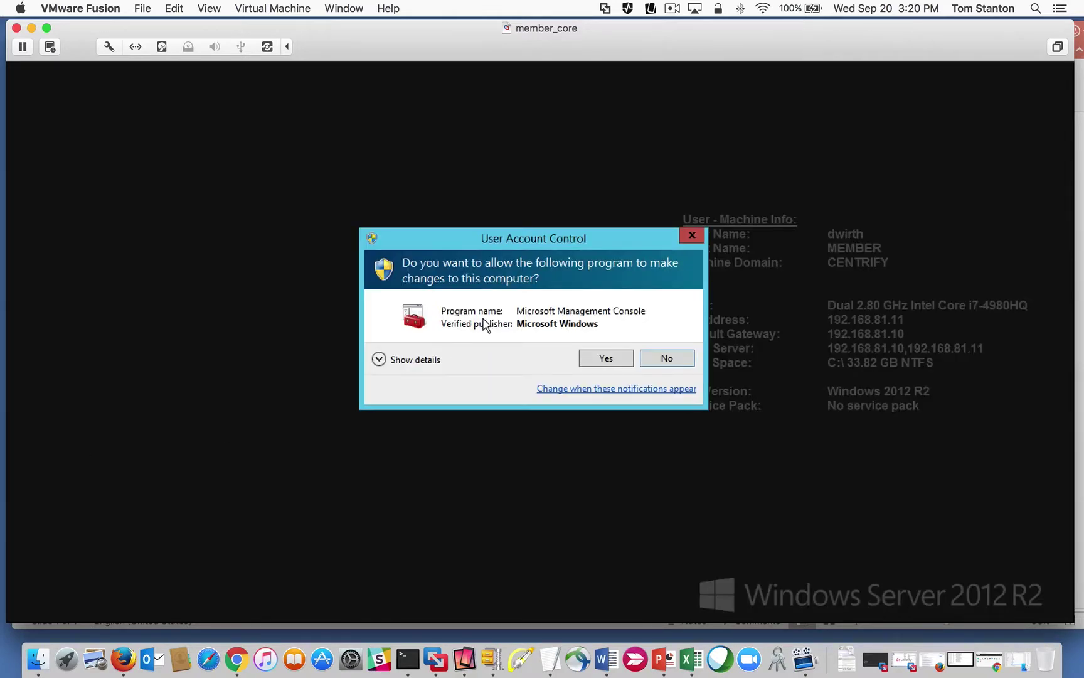
left_click(604, 359)
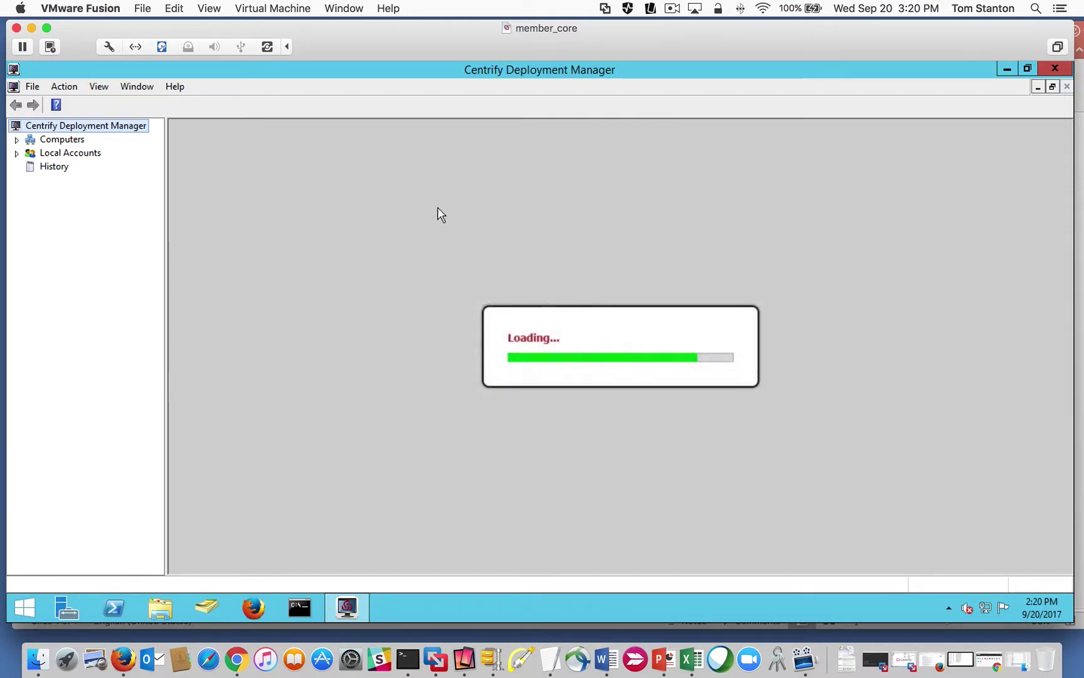
left_click(671, 9)
left_click(691, 56)
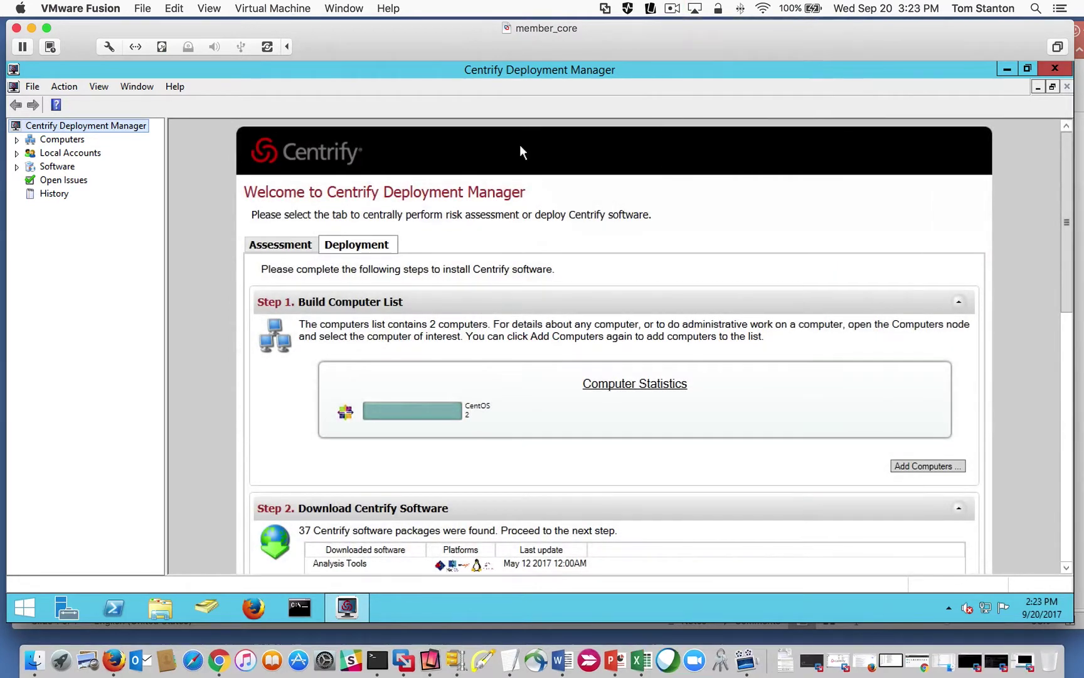
Widen the console tree and expand Computers and All Computers to list the managed machines.
left_click(17, 140)
left_click_drag(167, 164, 215, 165)
left_click(46, 139)
left_click(31, 153)
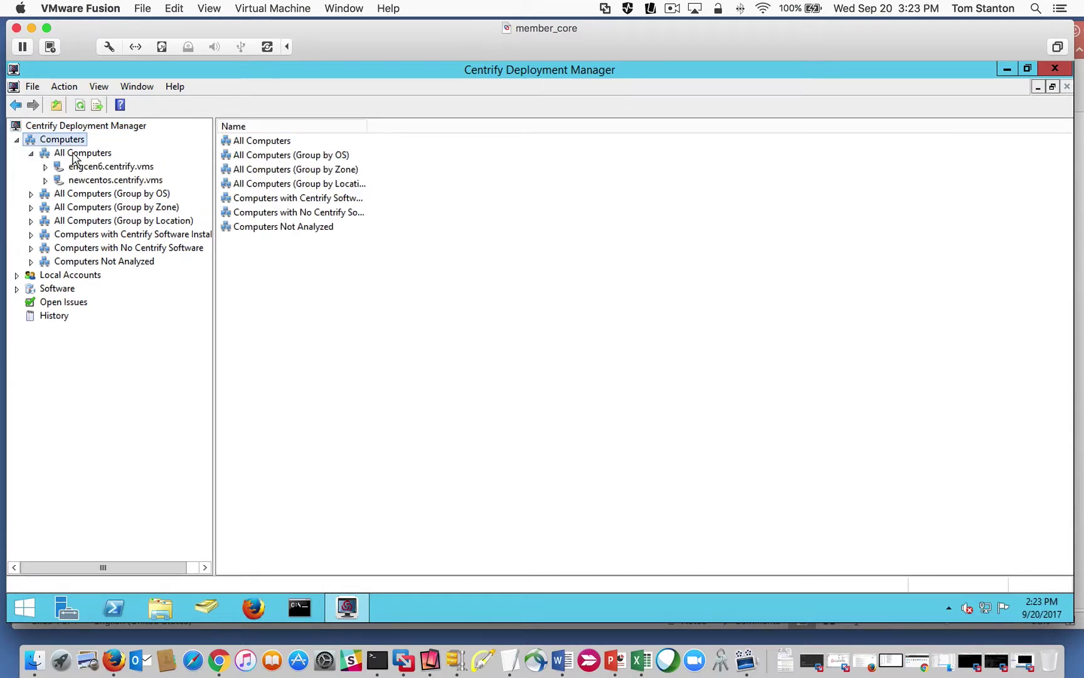
Show the All Computers list, fit the Host Name column to its contents, and inspect the engcen6 and newcentos entries.
left_click(78, 152)
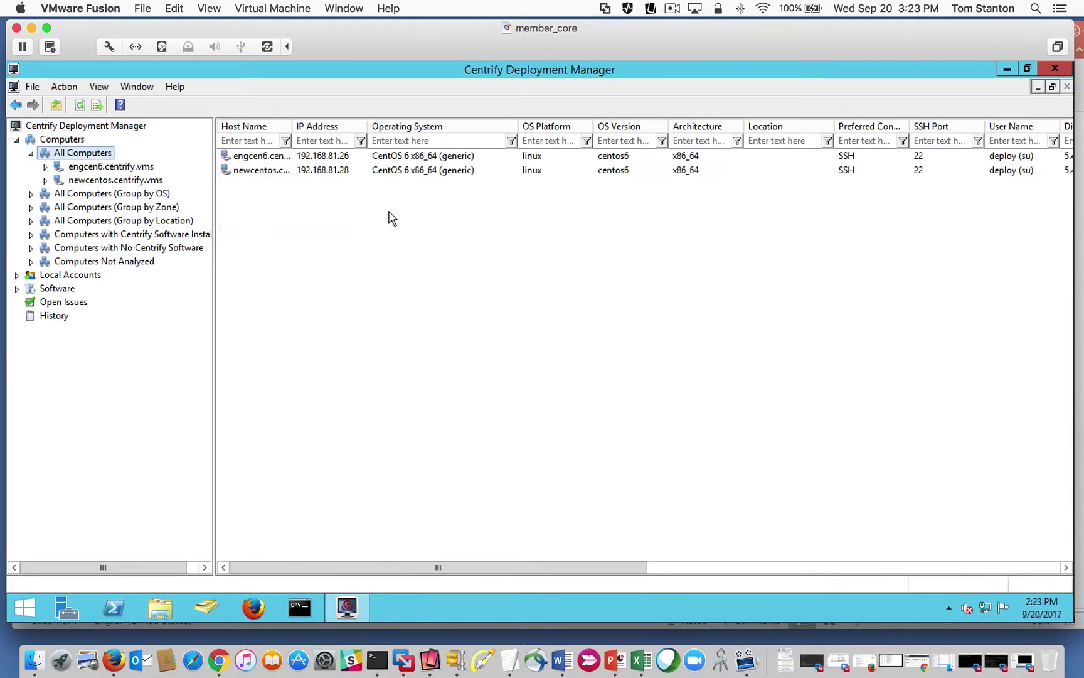
left_click(246, 157)
double_click(298, 126)
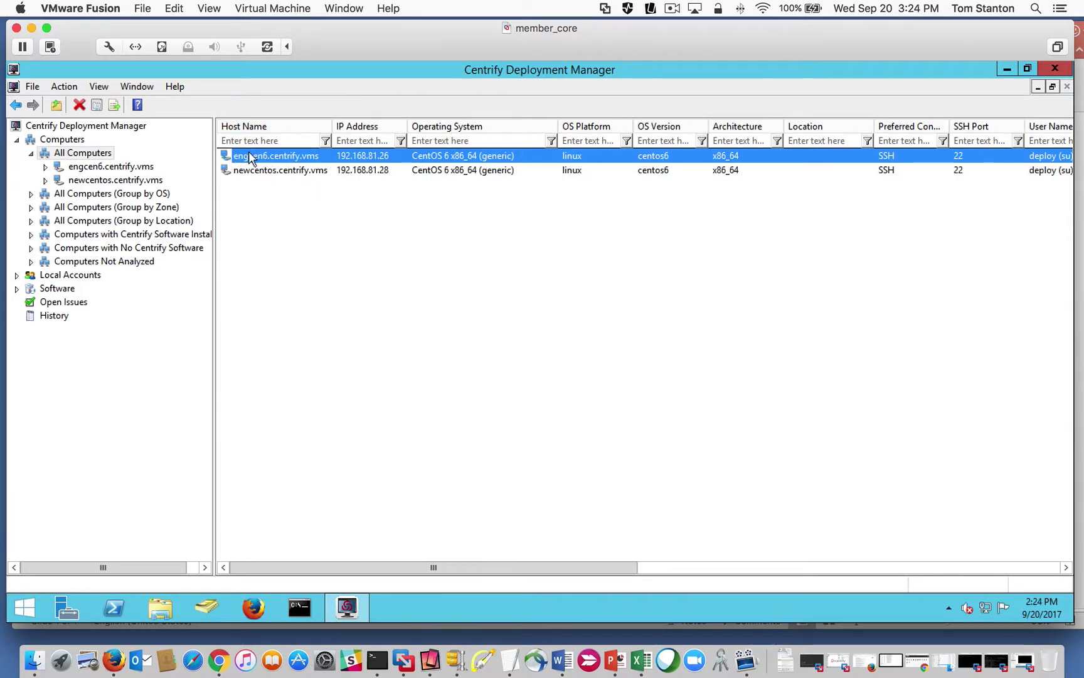
left_click(260, 171)
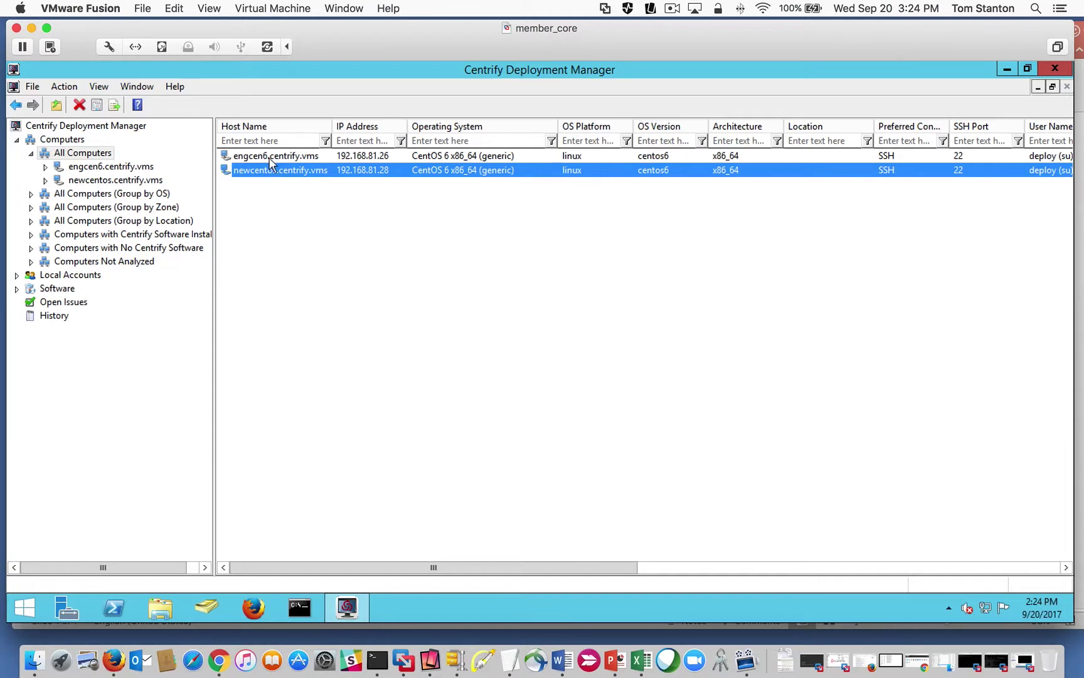
left_click(272, 159)
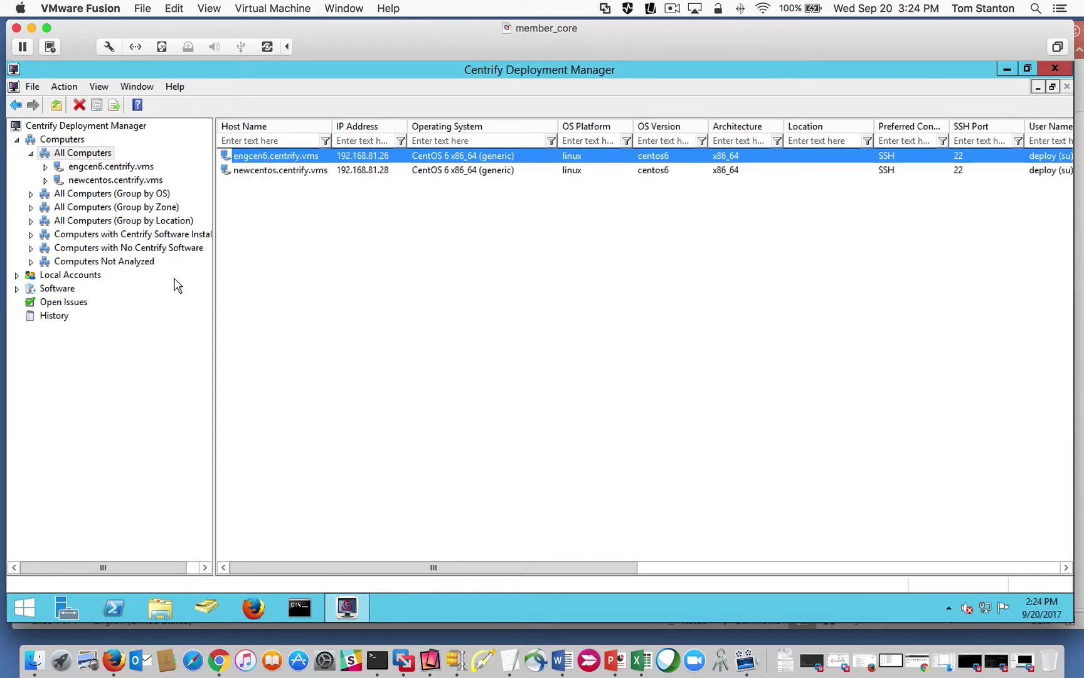
Widen the console tree, expand Software, and list the Centrify Suite 2017.1 packages.
left_click_drag(213, 264, 259, 263)
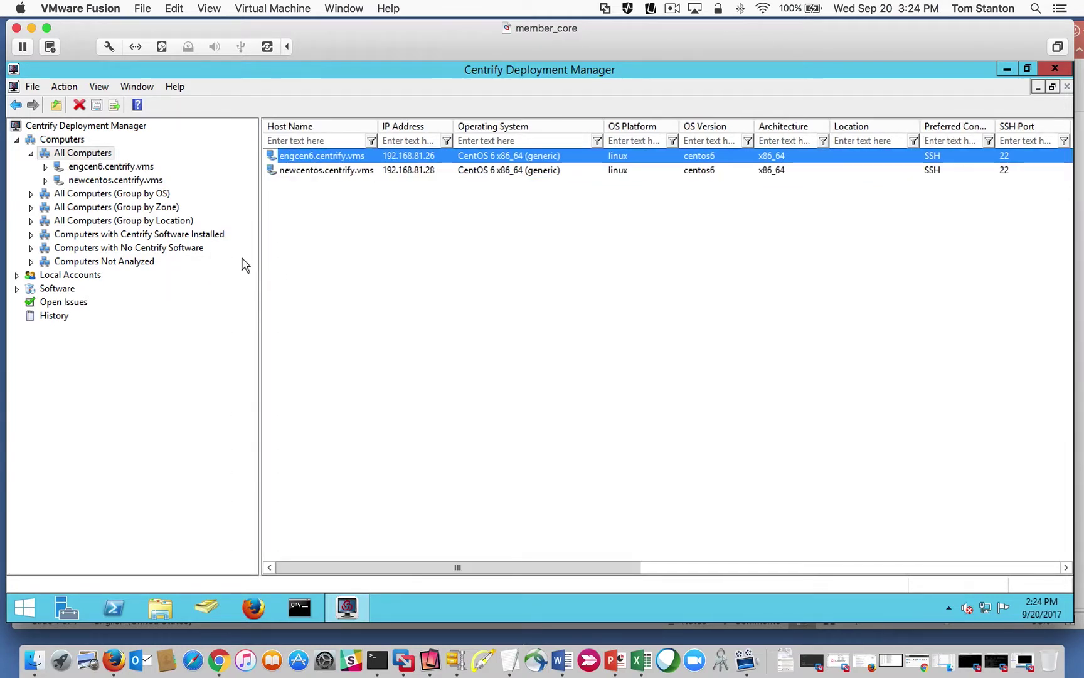
left_click(17, 290)
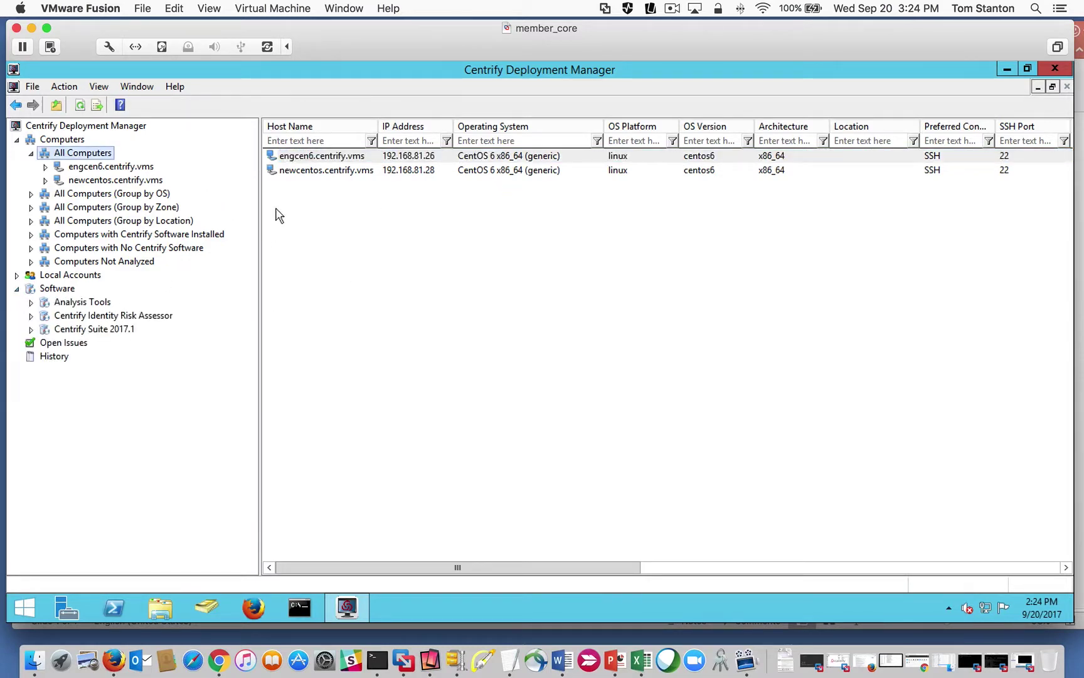
left_click(103, 331)
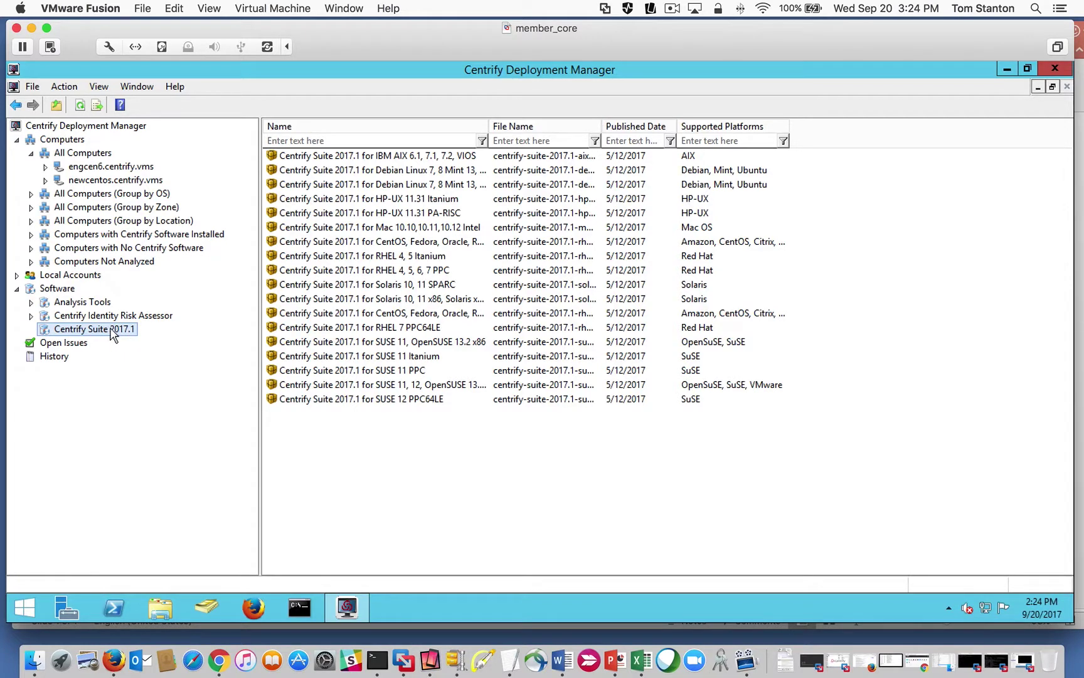
Minimize the open windows to reach the desktop and browse the TRS folder to CentrifySoftware\2017.2 to examine the 2017.2 downloads.
left_click(164, 607)
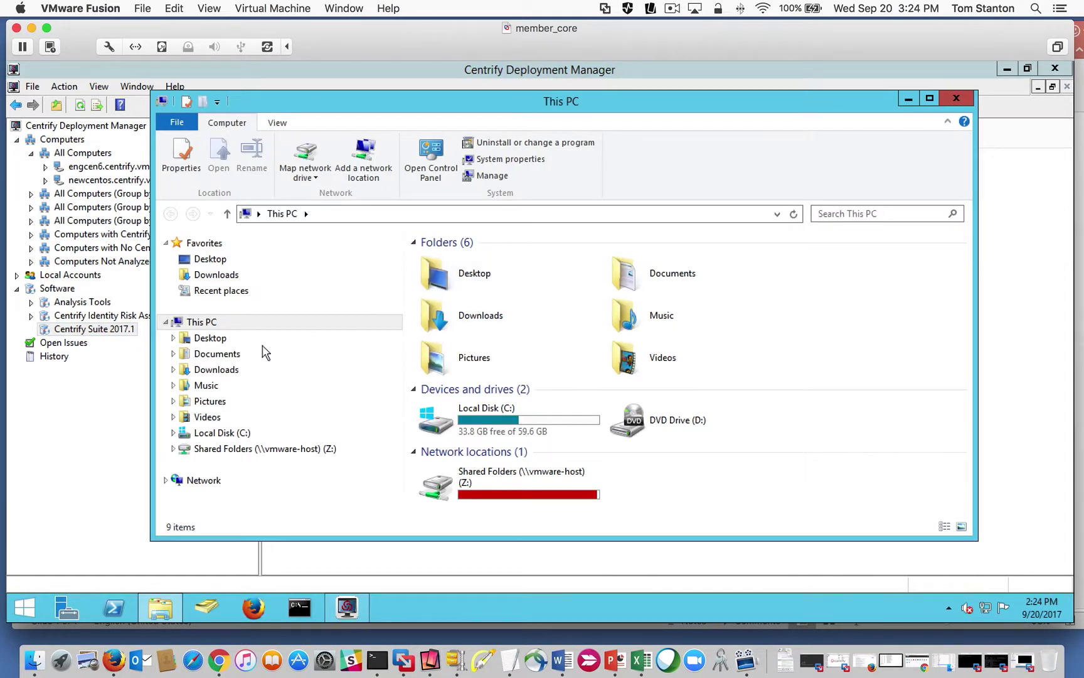
left_click(1005, 73)
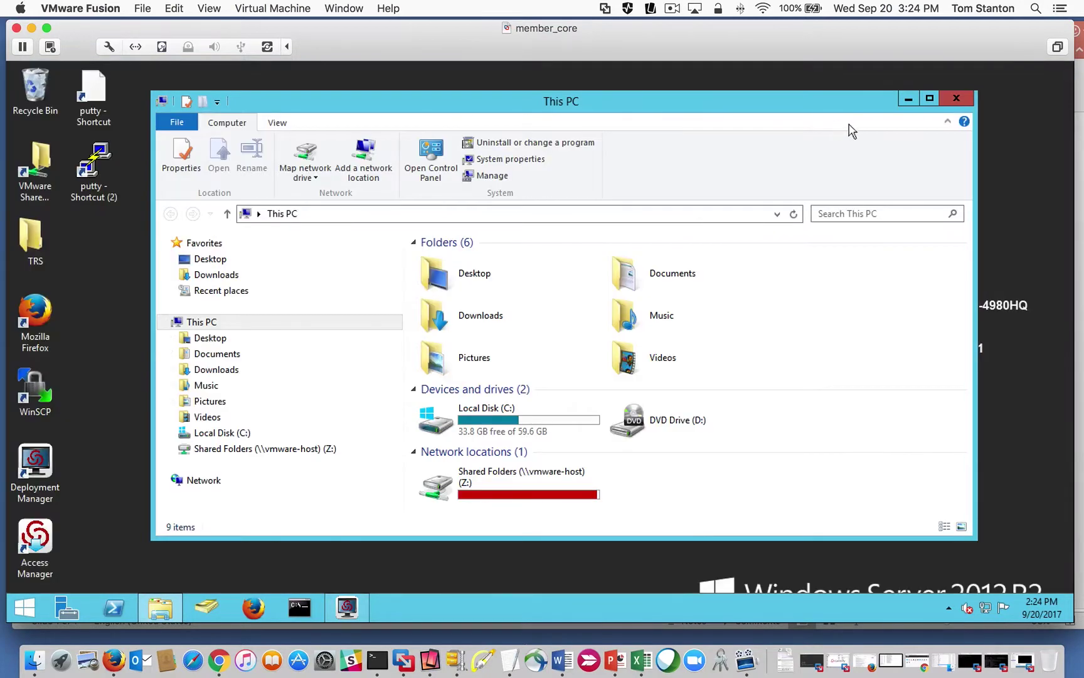
left_click(908, 99)
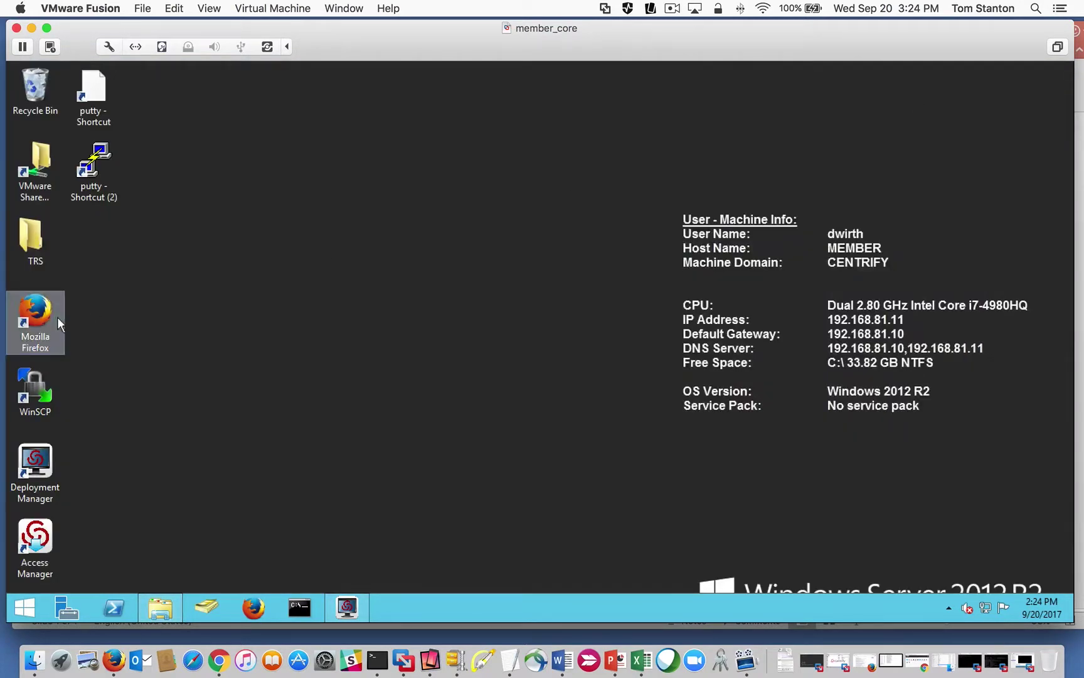
double_click(37, 229)
left_click(457, 284)
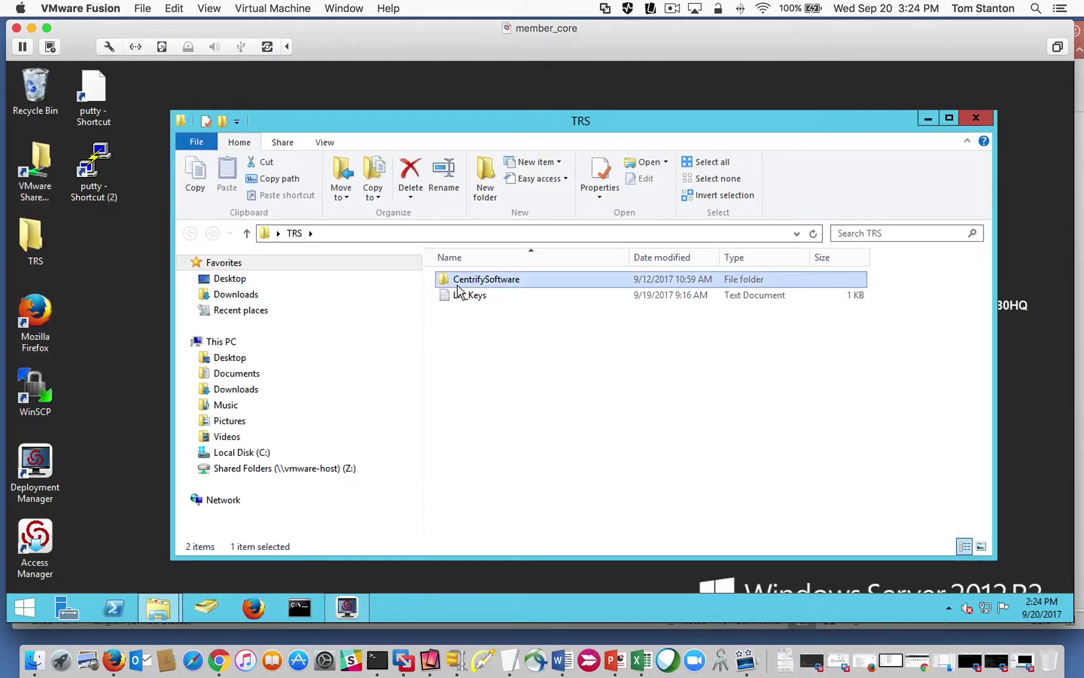
double_click(457, 283)
double_click(460, 294)
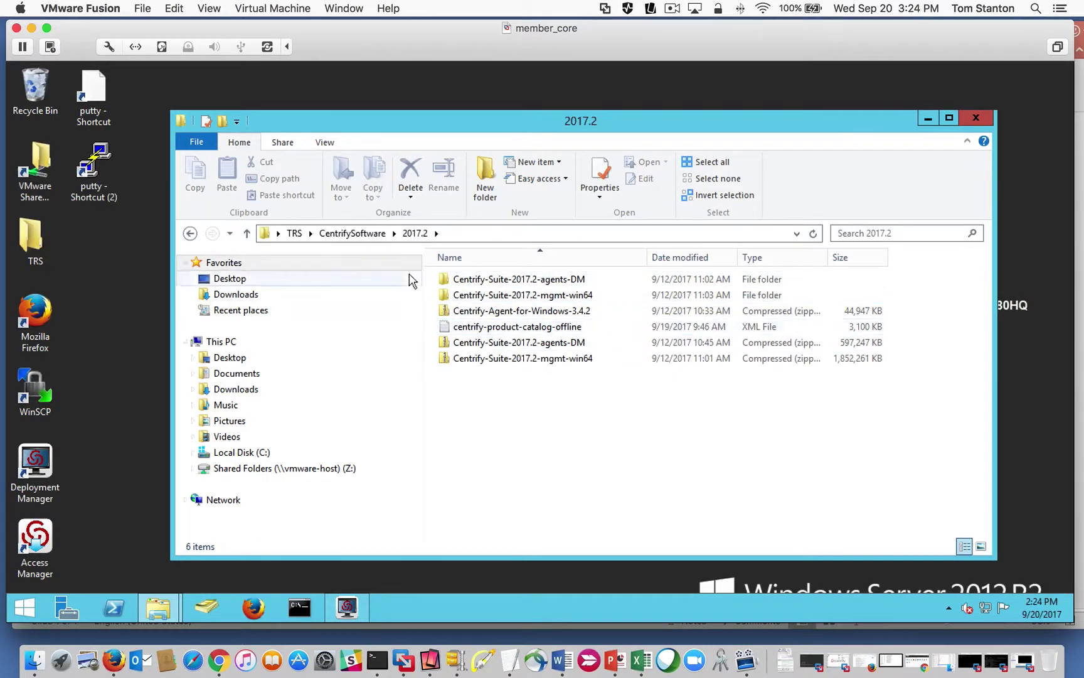
left_click_drag(399, 123, 367, 123)
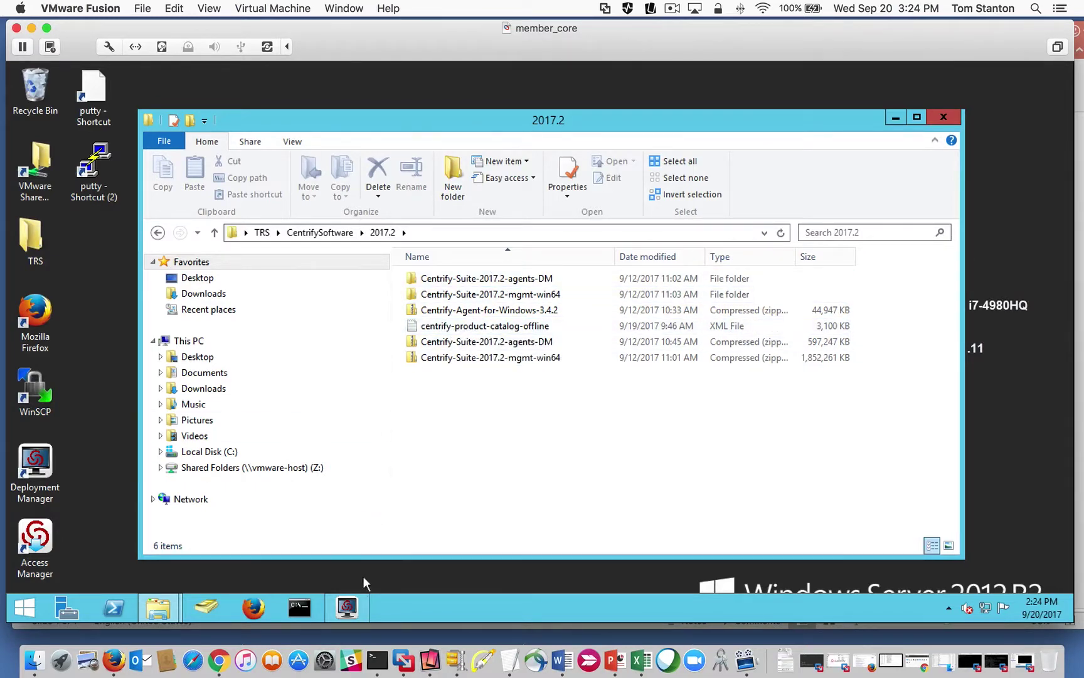
Return to Deployment Manager and start the software download wizard for the Software node, choosing to copy from a network or local drive.
left_click(361, 603)
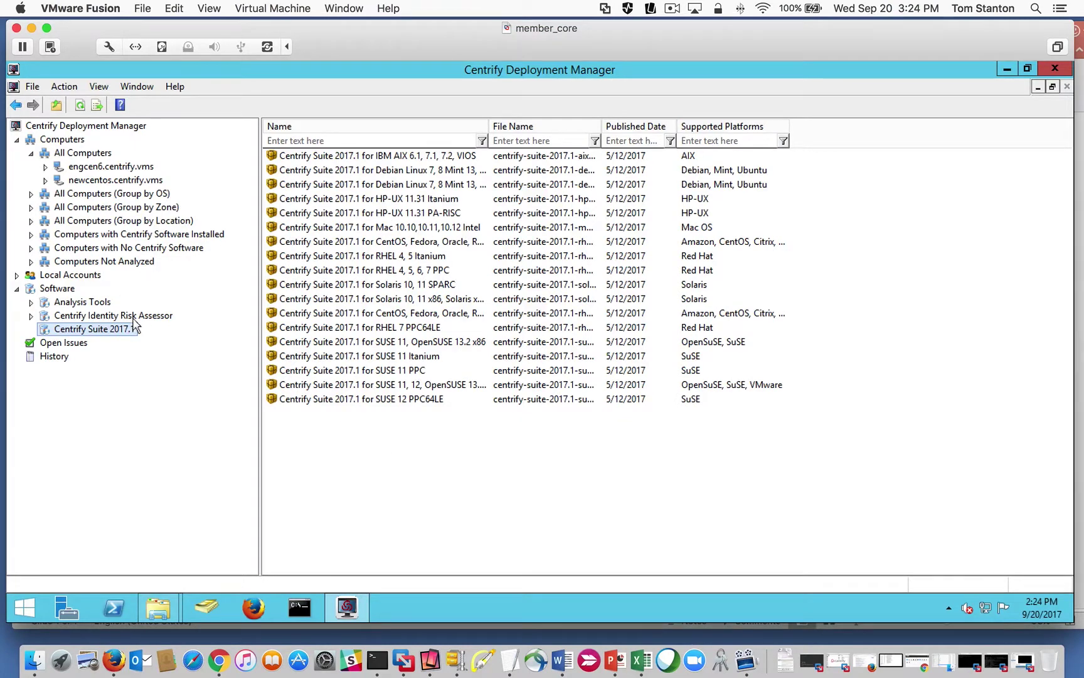
right_click(55, 291)
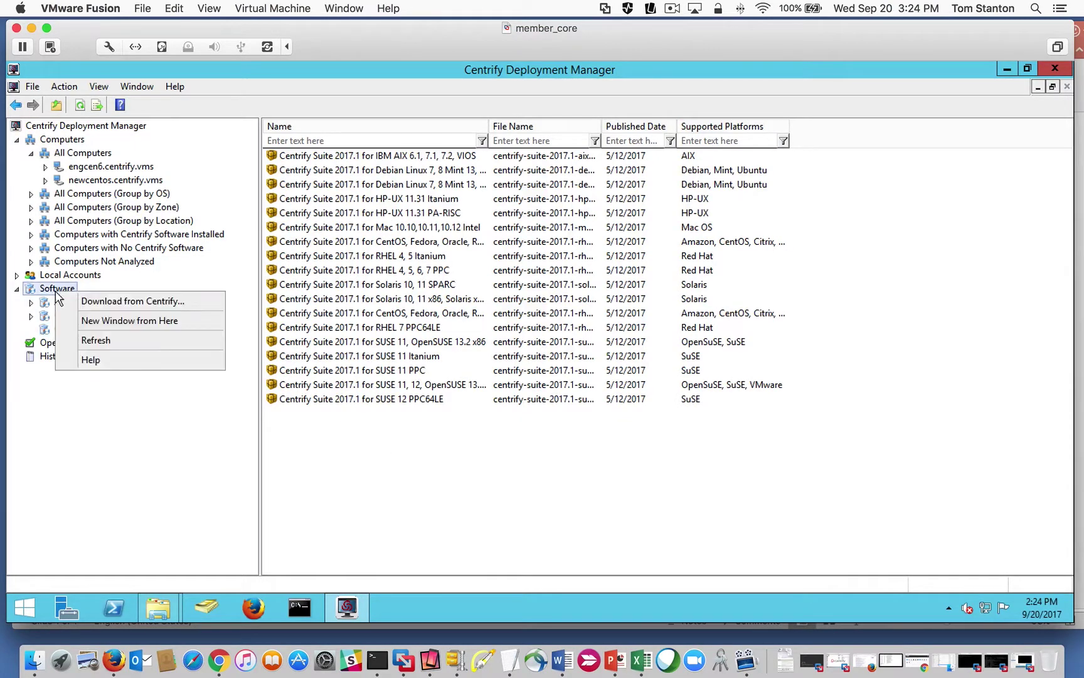
left_click(162, 304)
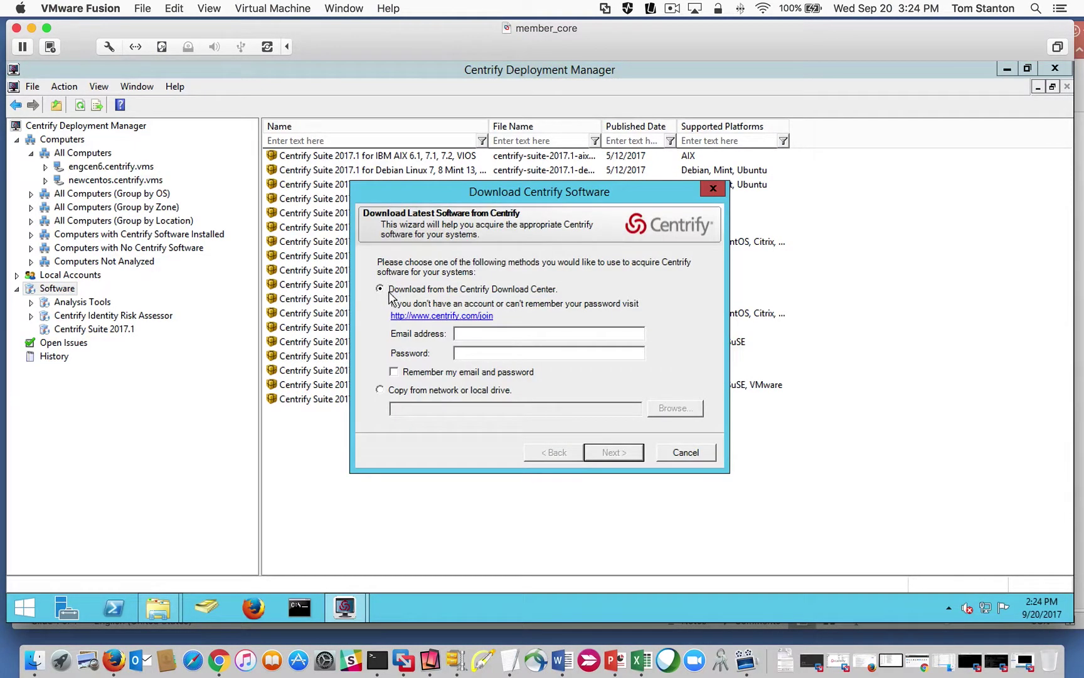
left_click(384, 391)
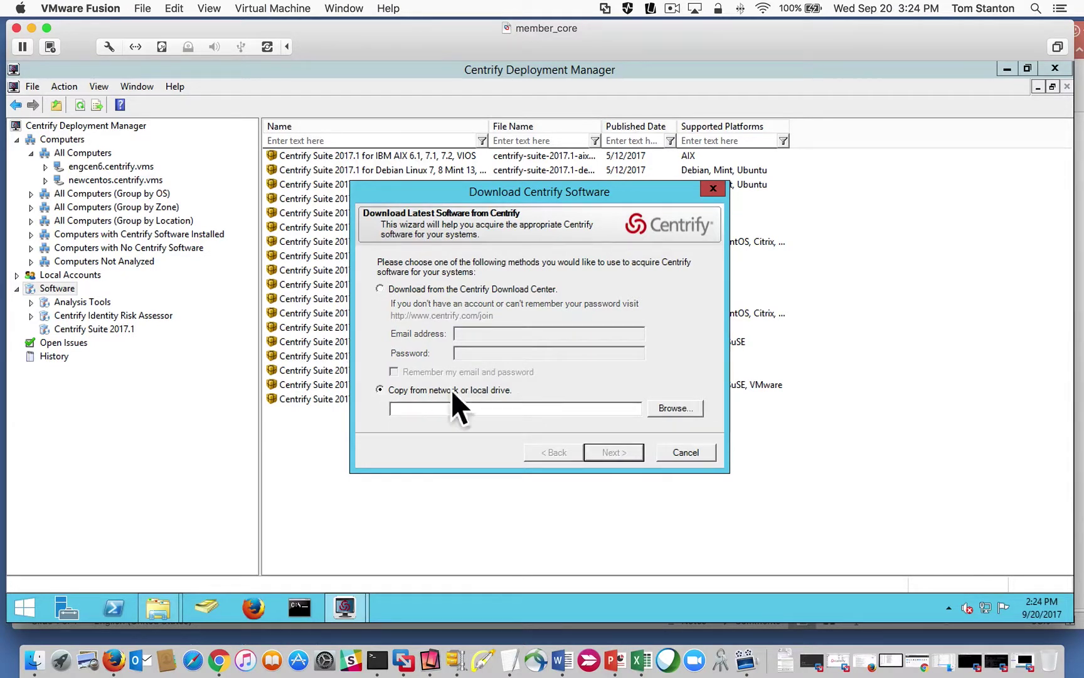
Set the copy source to the inner Centrify-Suite-2017.2-agents-DM folder under TRS\CentrifySoftware\2017.2 and continue to the product catalog page.
left_click(670, 407)
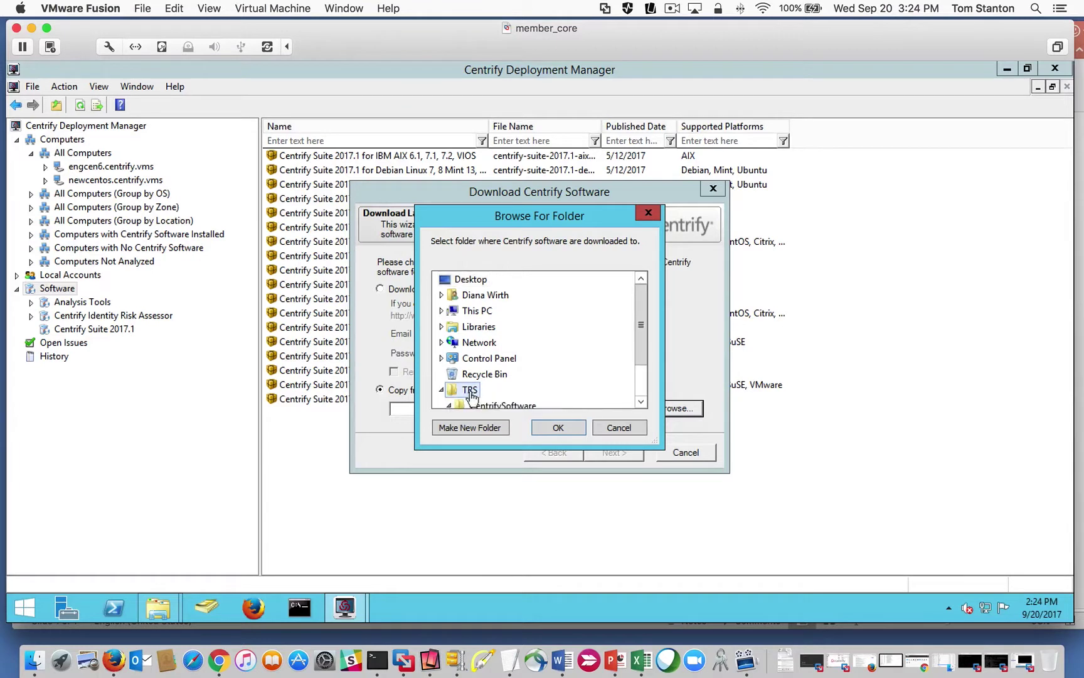
scroll(645, 364, "down", 1)
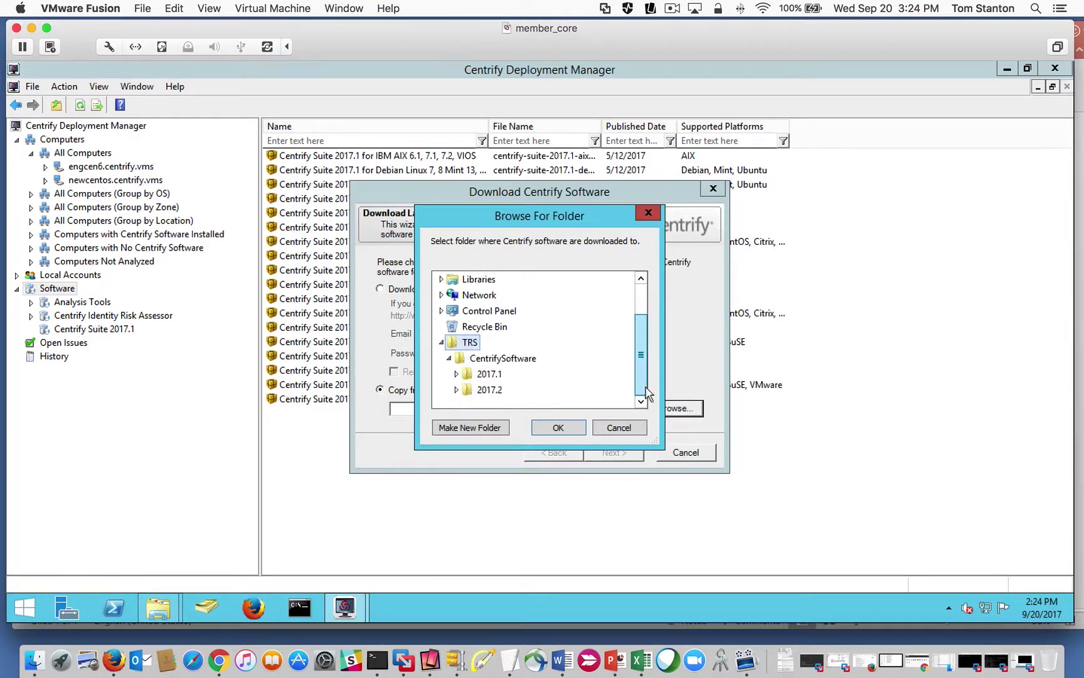
scroll(541, 396, "down", 1)
left_click(463, 374)
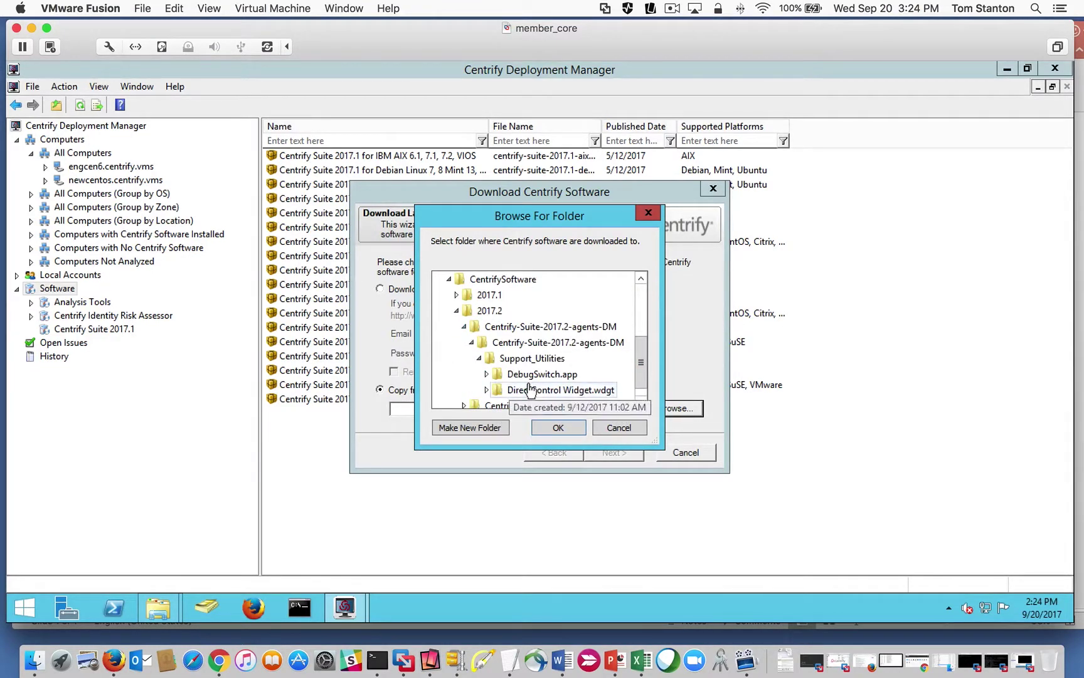
left_click(524, 344)
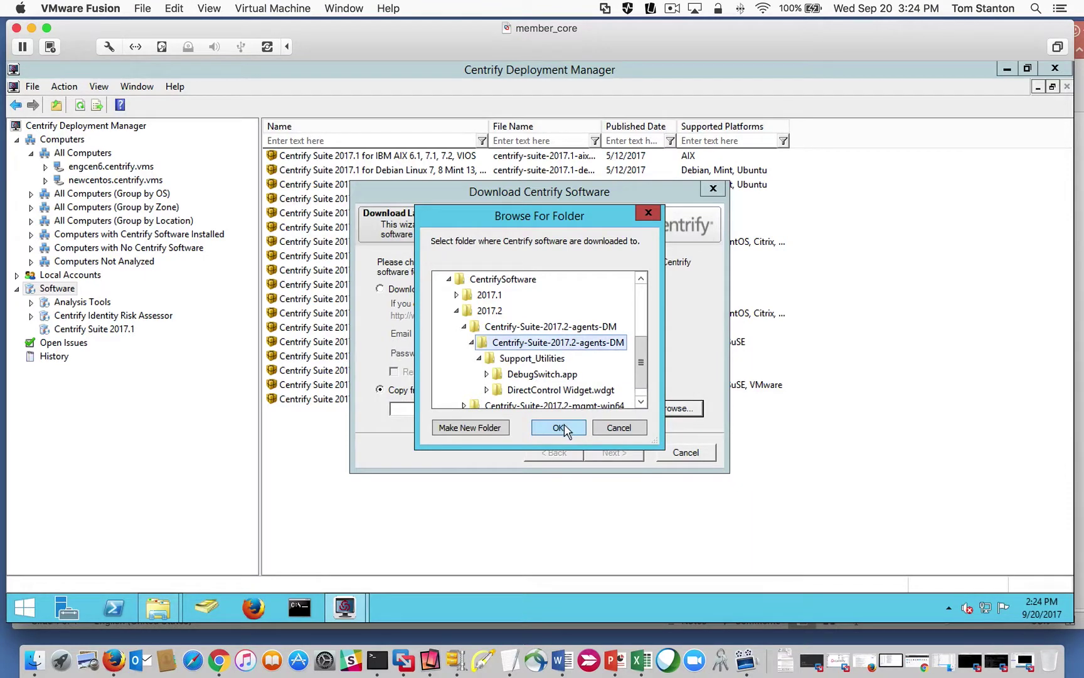
left_click(562, 427)
left_click(609, 452)
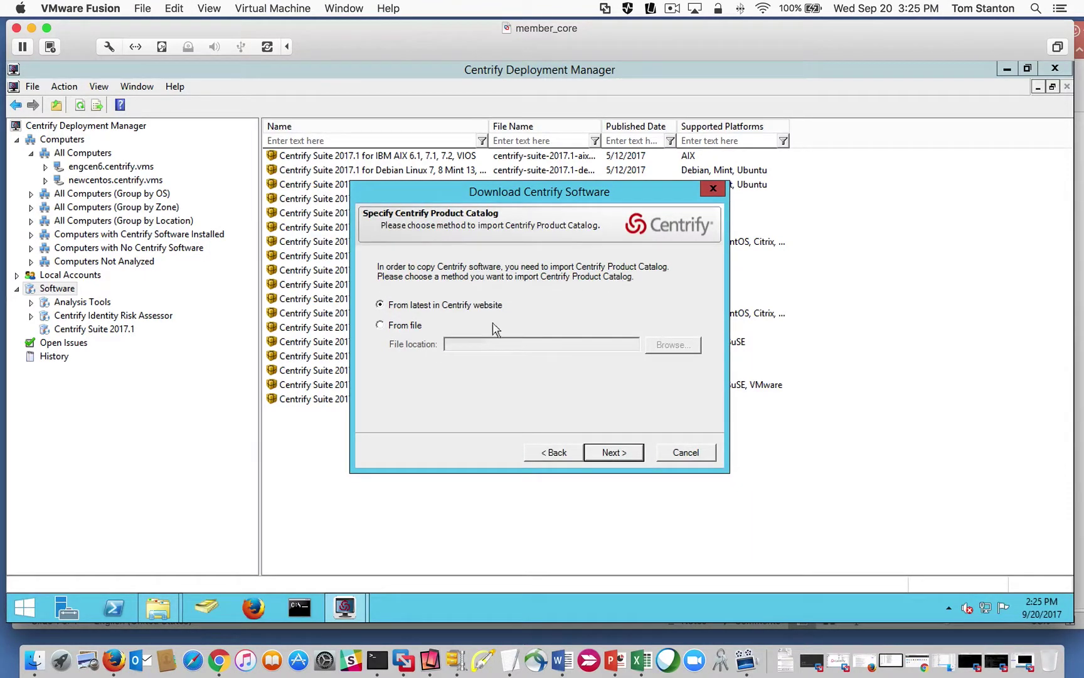
Import the product catalog from the file centrify-product-catalog-offline in Desktop\TRS\CentrifySoftware\2017.2.
left_click(390, 326)
left_click(693, 350)
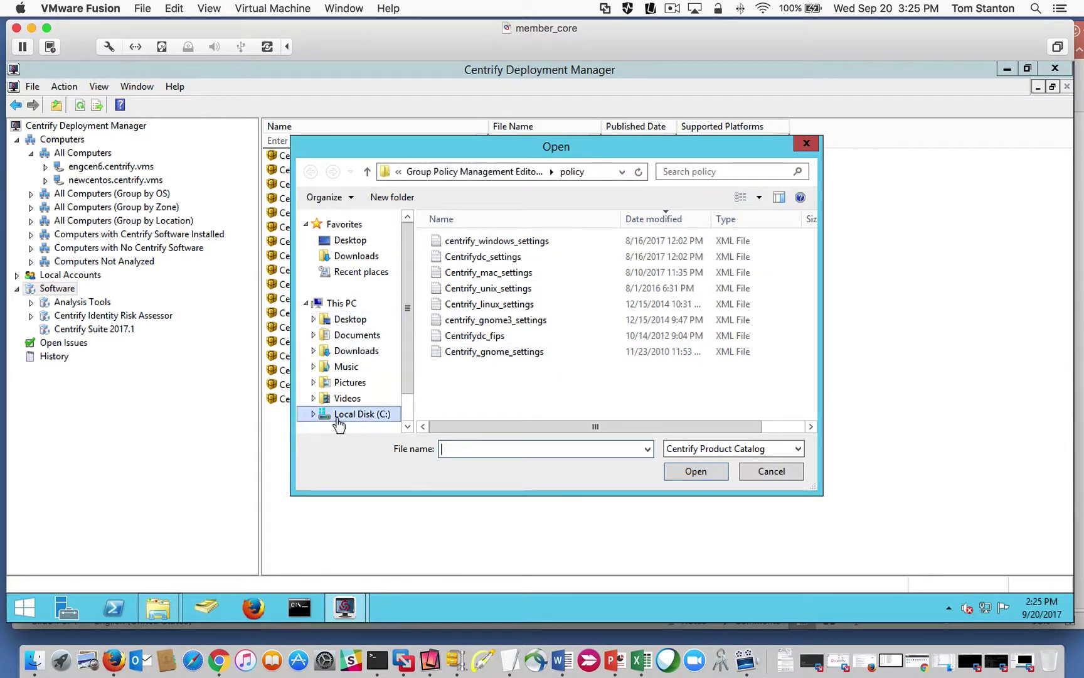
left_click(314, 414)
left_click(359, 313)
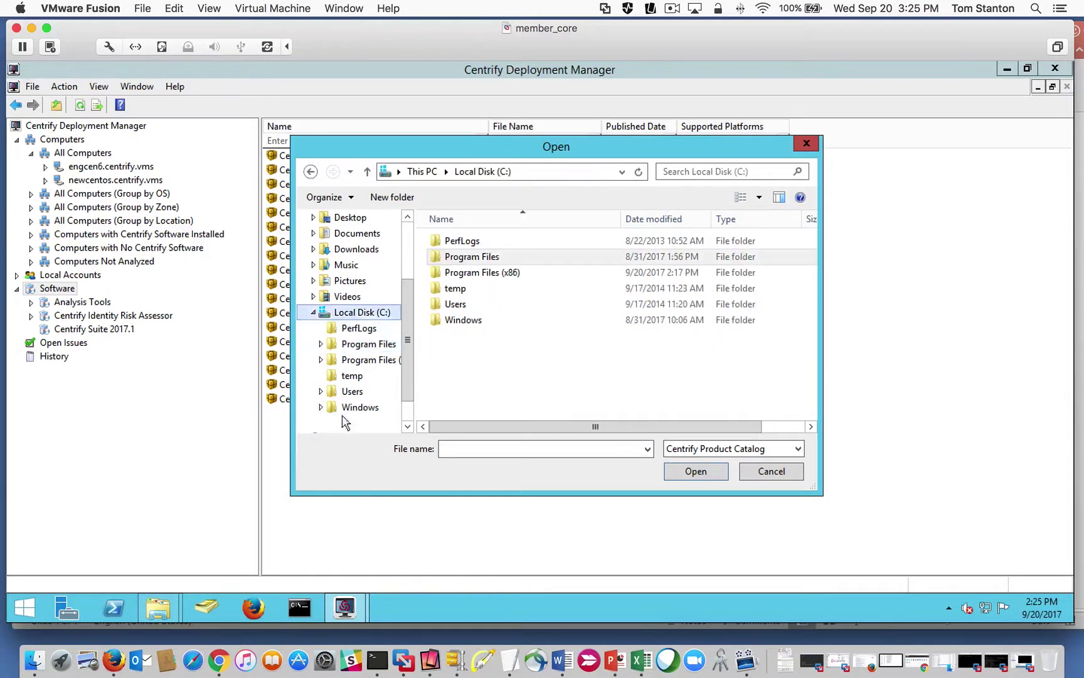
double_click(456, 304)
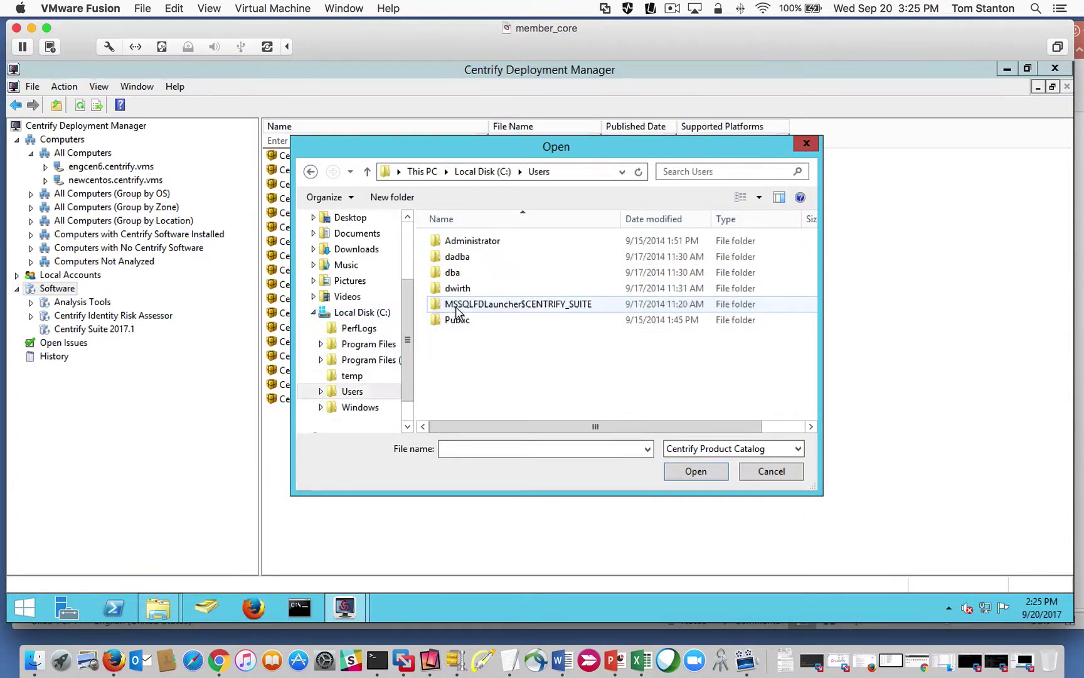
left_click(344, 218)
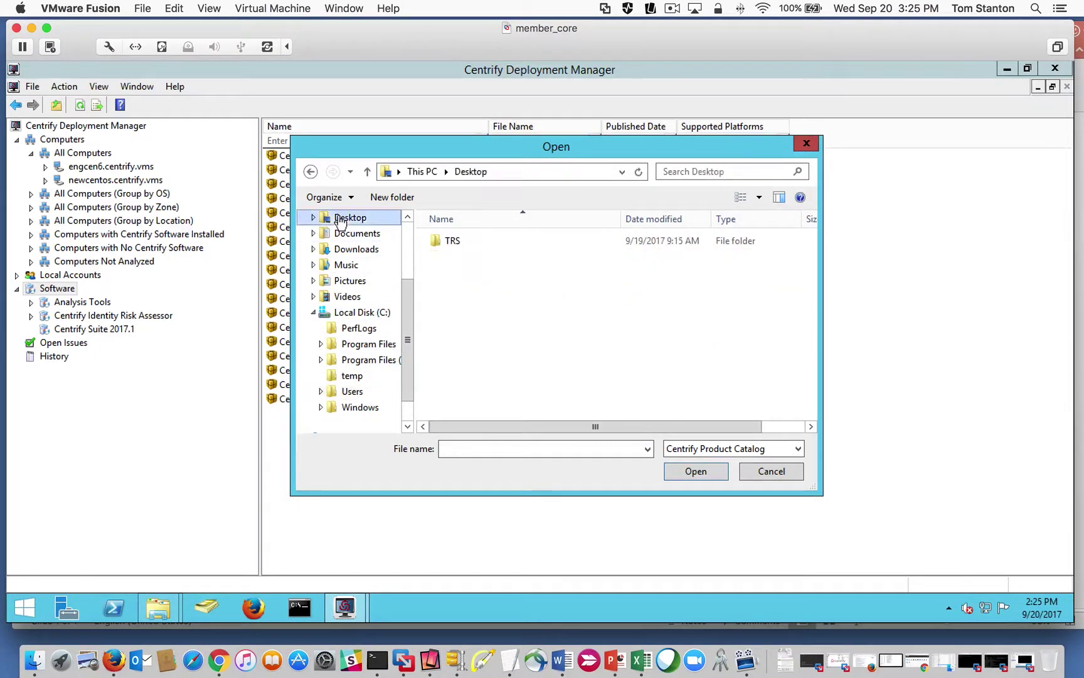
double_click(462, 244)
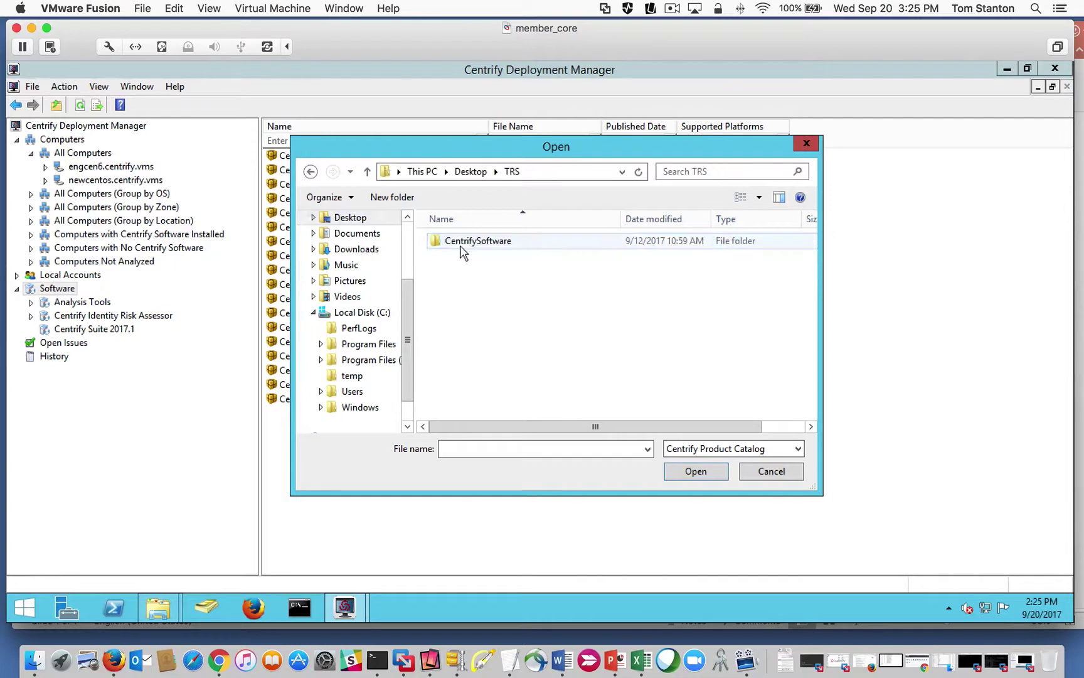
double_click(492, 243)
double_click(452, 256)
left_click(501, 273)
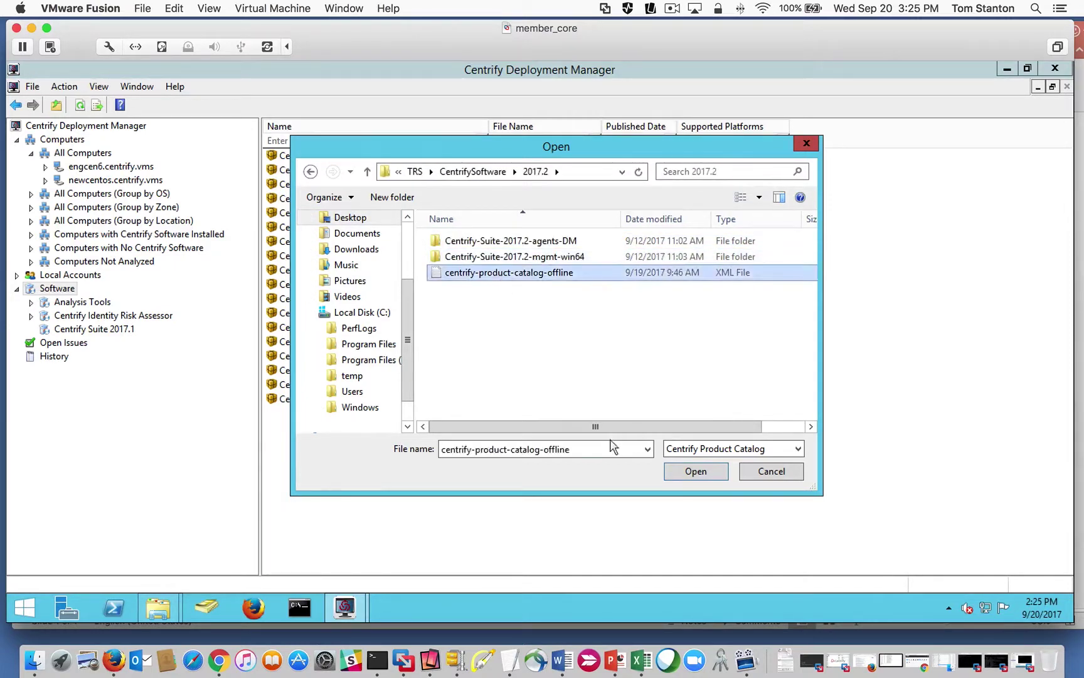
left_click(690, 471)
left_click(614, 452)
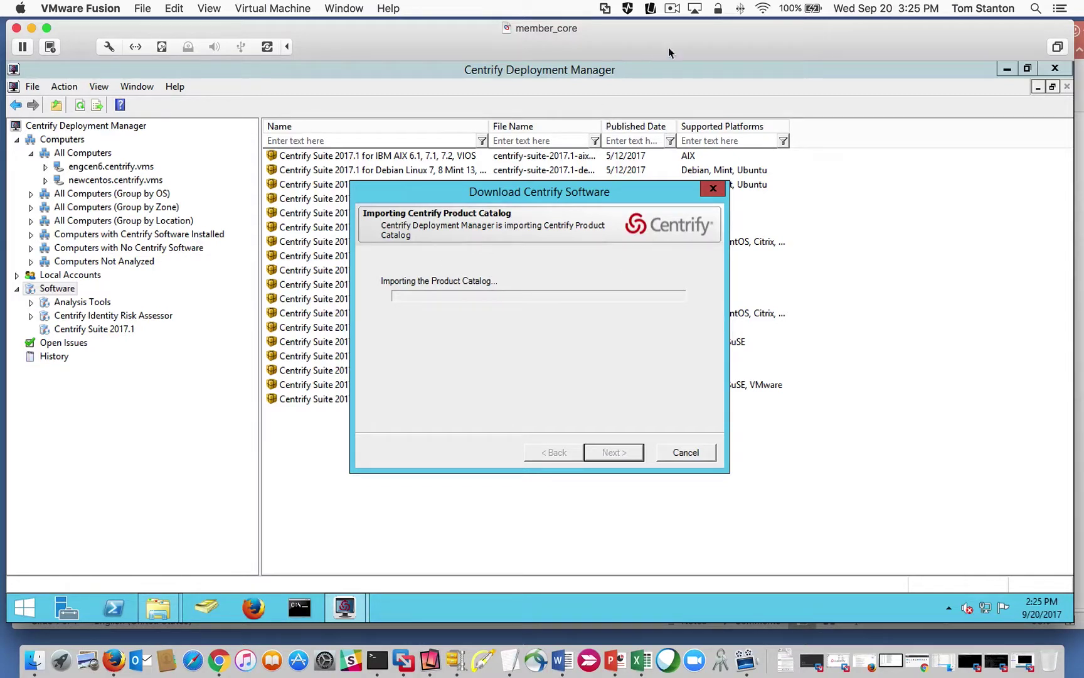
left_click(672, 10)
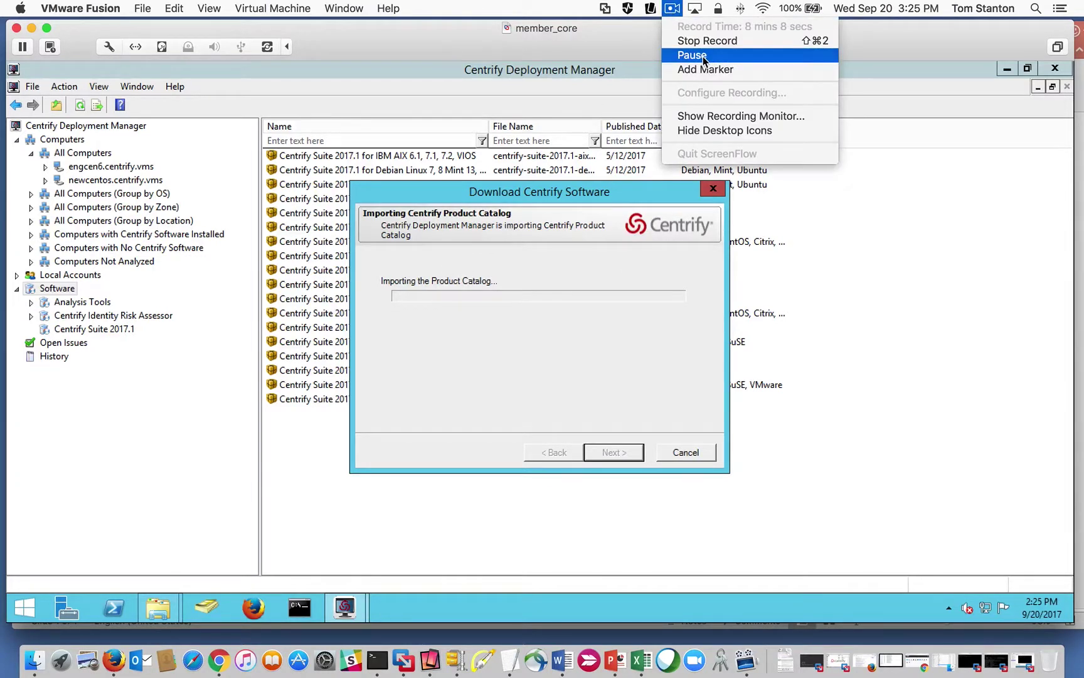
left_click(692, 55)
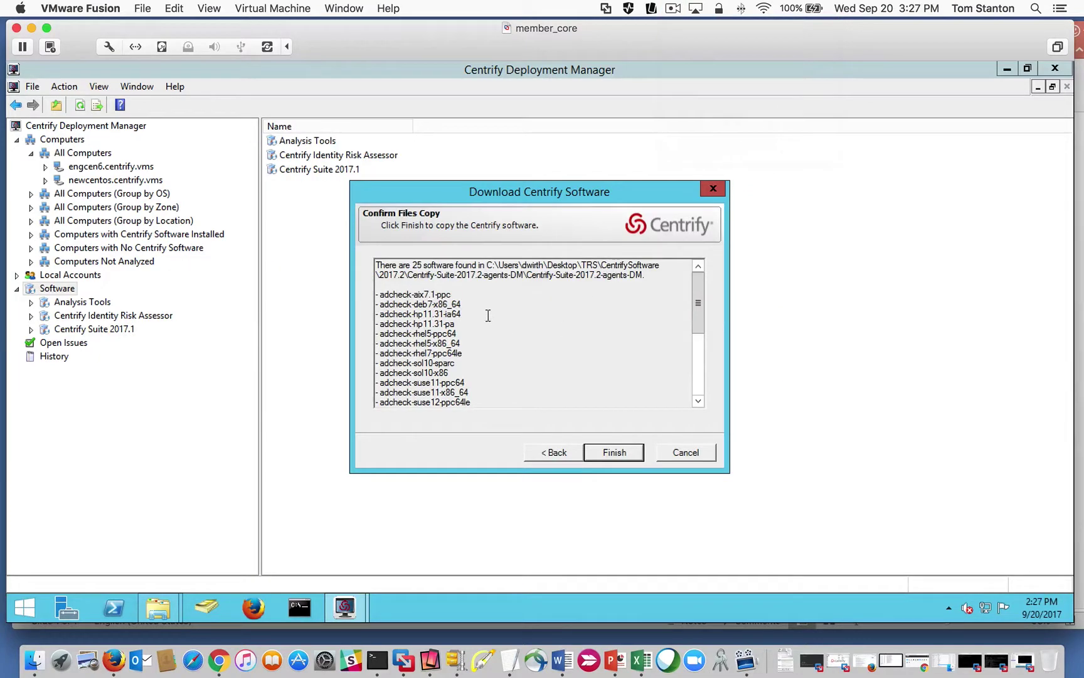
Review the list of software found in the source folder and finish the wizard to copy it into Deployment Manager.
left_click_drag(701, 302, 637, 293)
left_click_drag(702, 319, 649, 392)
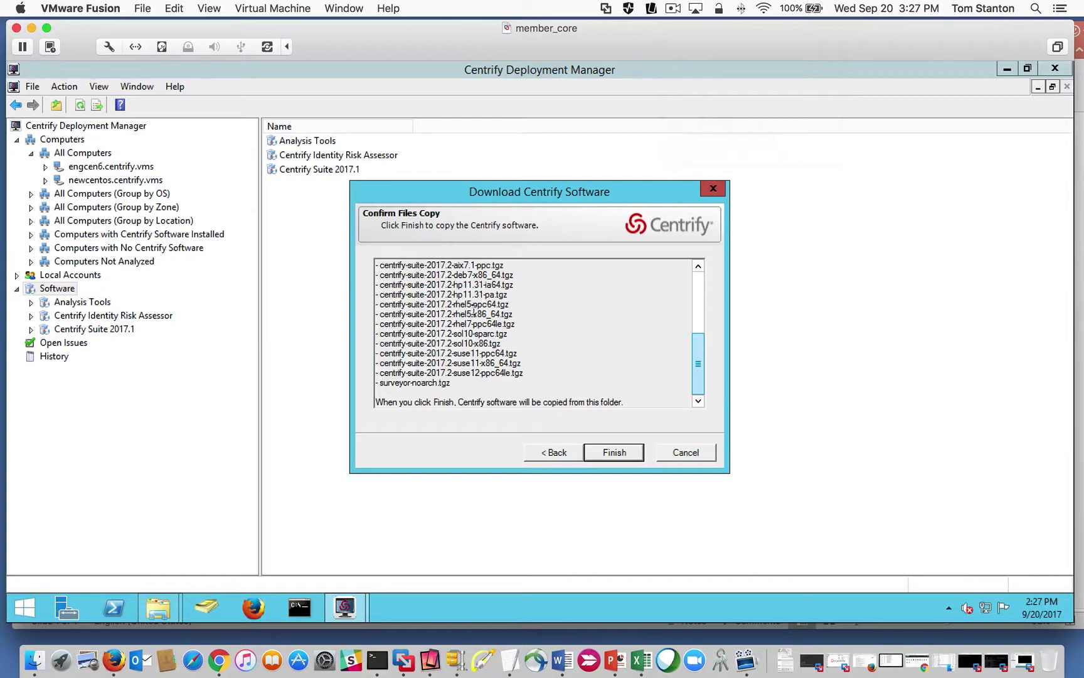
left_click(616, 453)
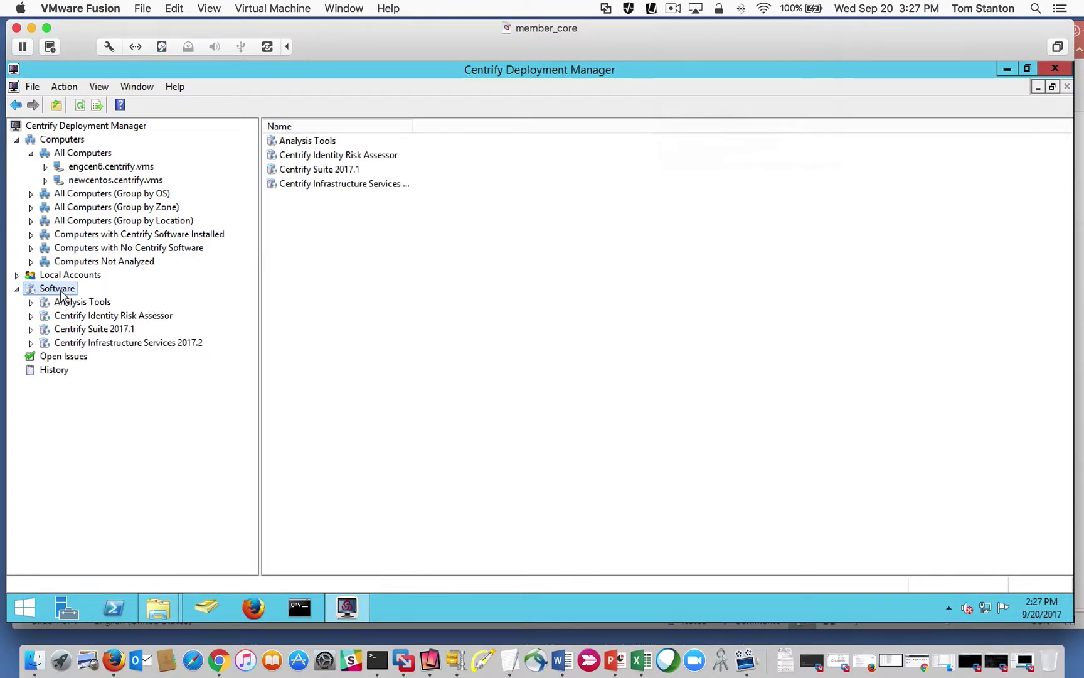
Check the packages listed under Centrify Infrastructure Services 2017.2 and go back to the All Computers list.
left_click(129, 342)
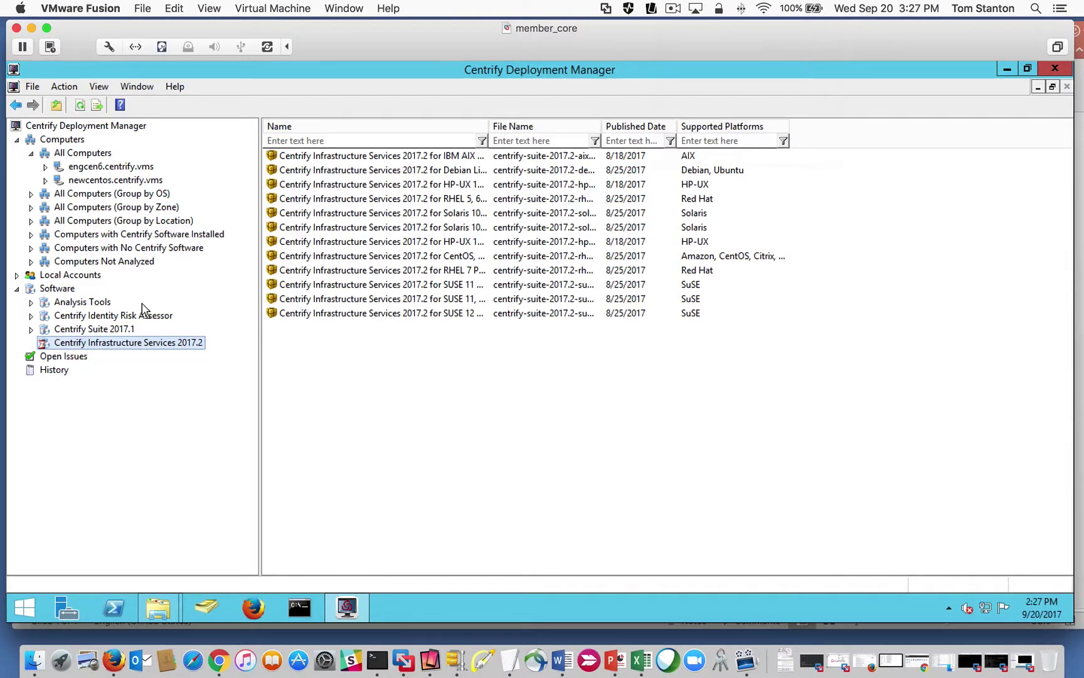
left_click(83, 153)
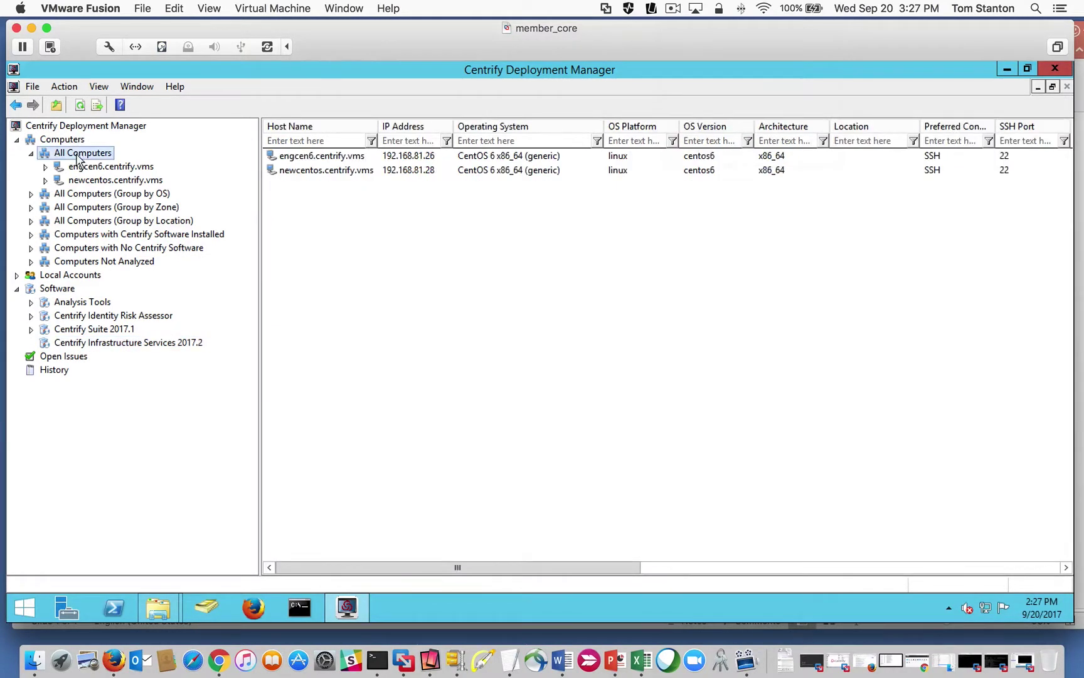
right_click(307, 159)
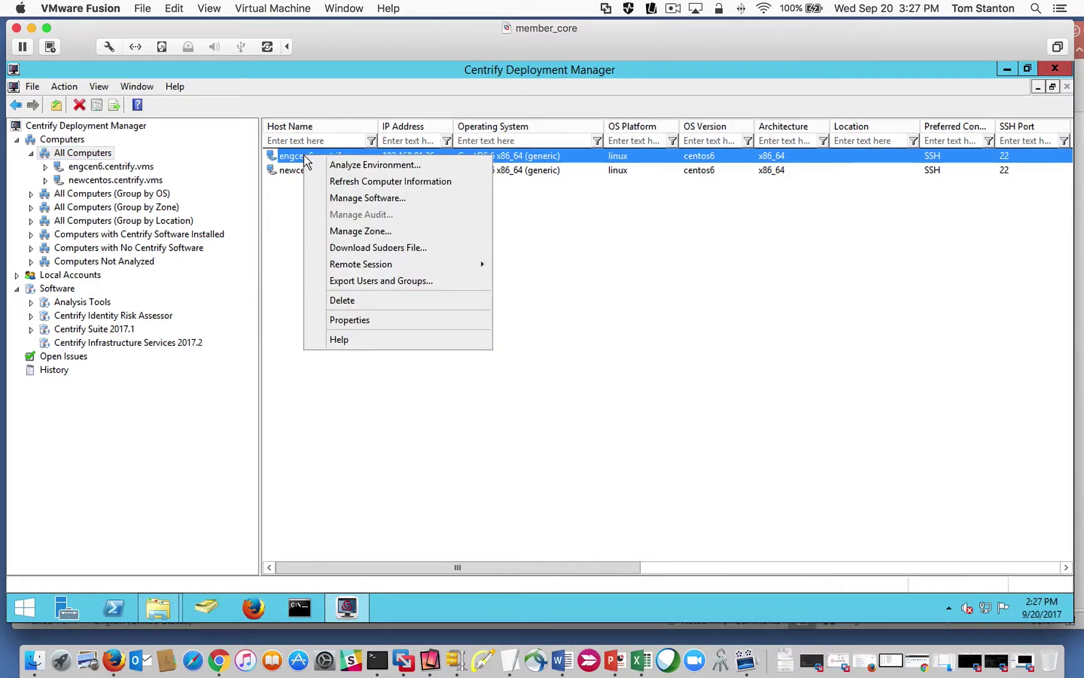
left_click(384, 199)
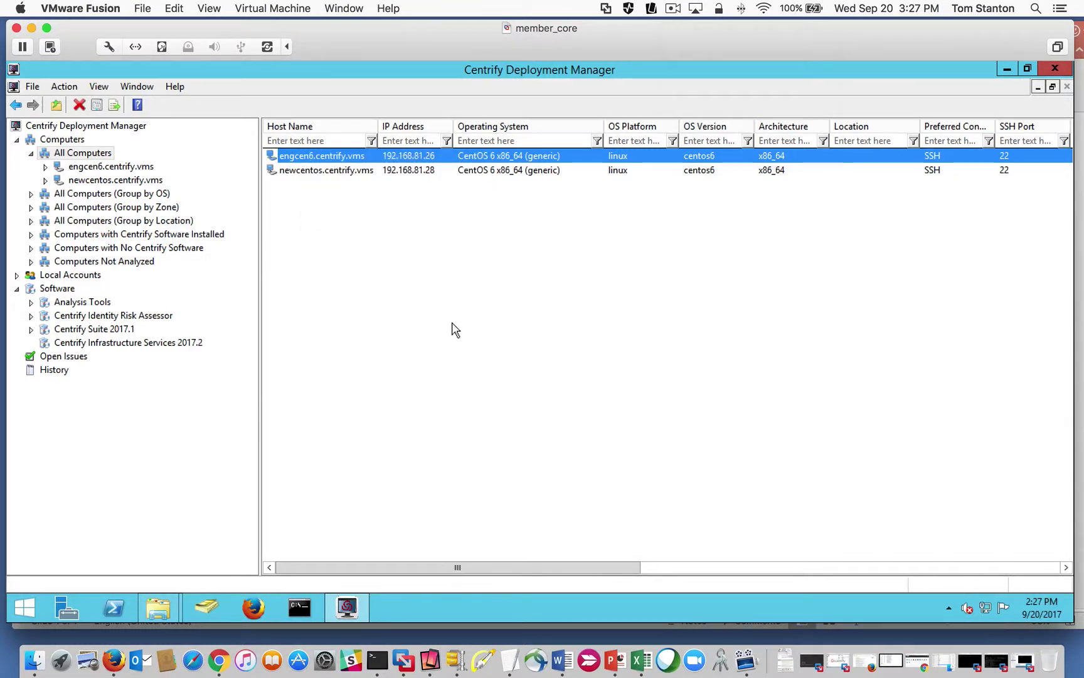
left_click(685, 452)
Rearrange the computer list so the DirectControl and OpenSSH columns sit directly after OS Version.
left_click_drag(612, 569, 771, 570)
left_click_drag(837, 128, 394, 128)
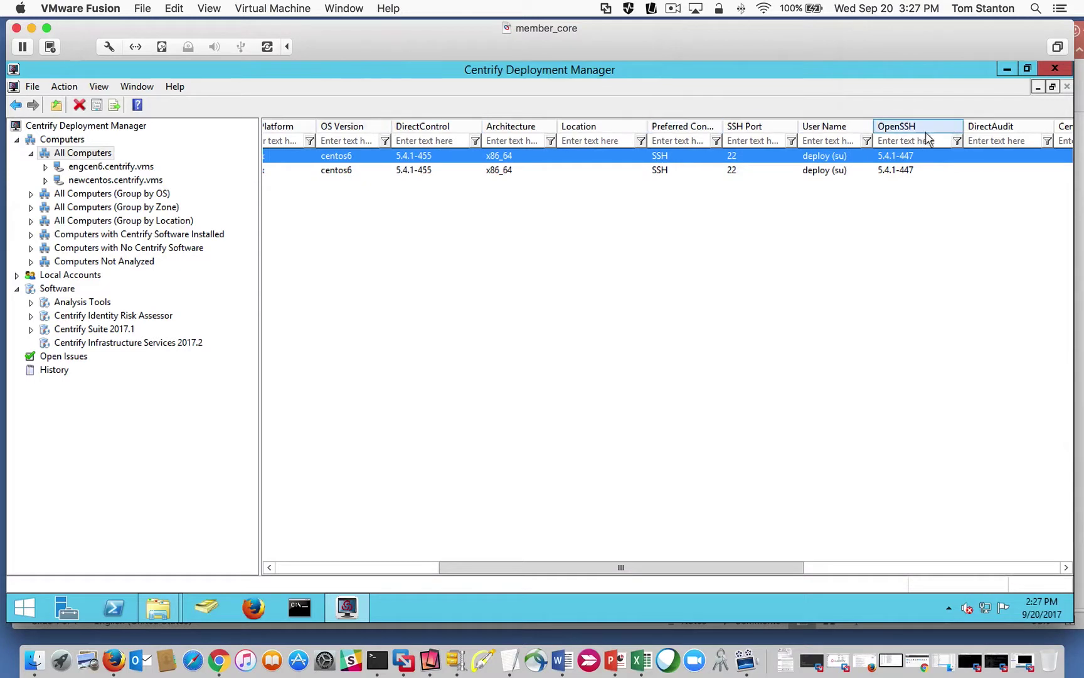
left_click_drag(932, 133, 533, 133)
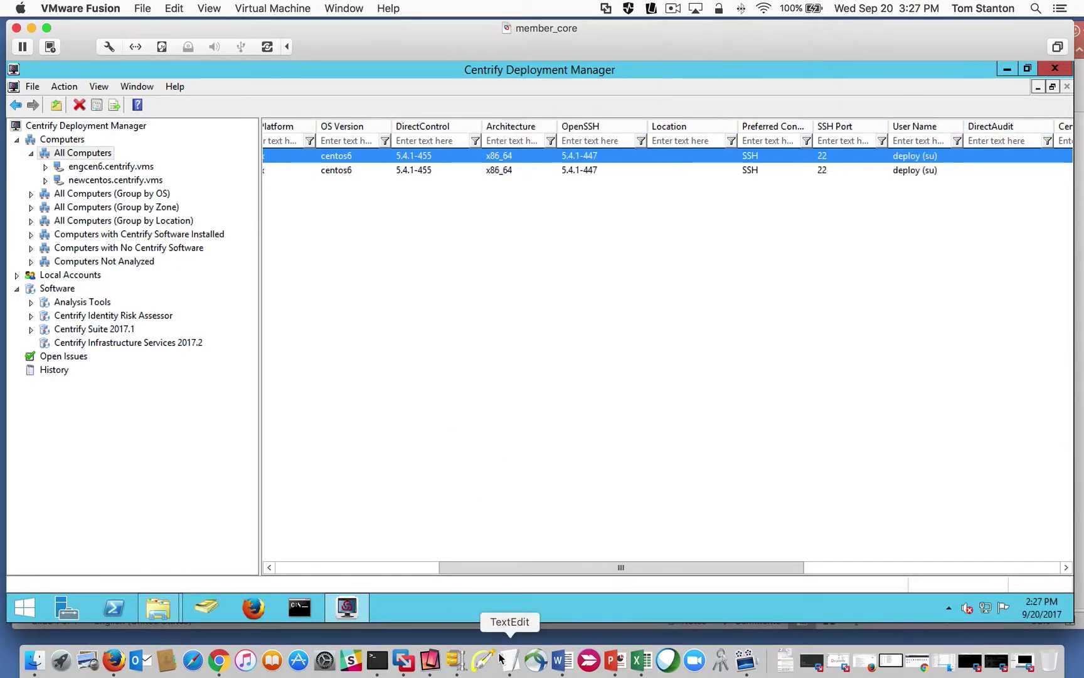
left_click_drag(520, 568, 339, 566)
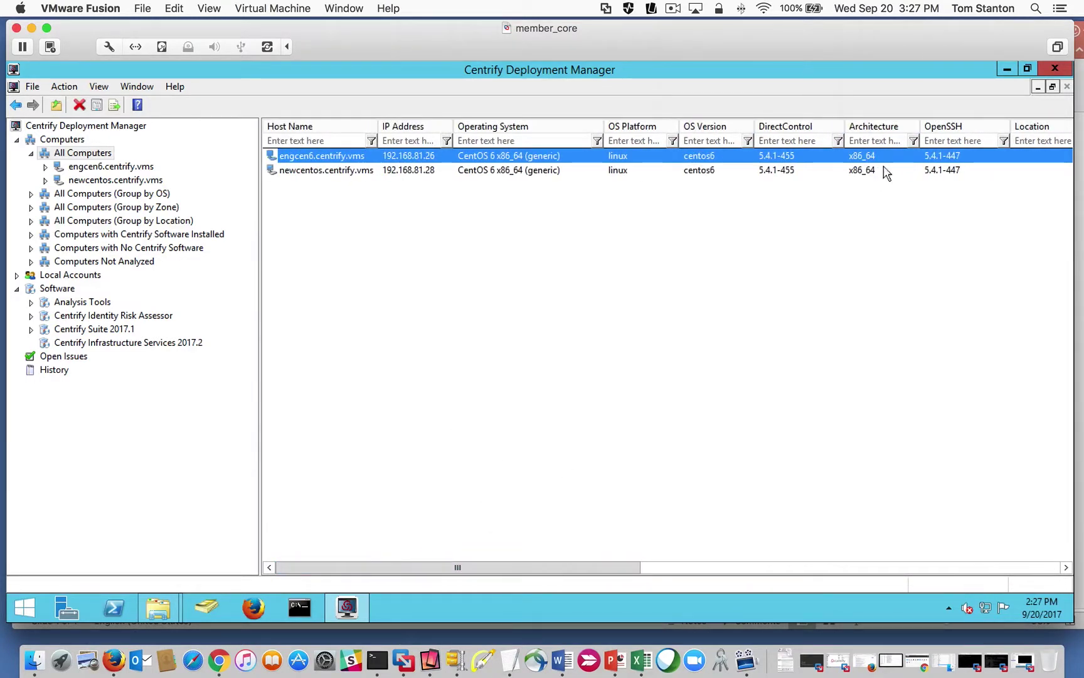
left_click_drag(941, 129, 847, 130)
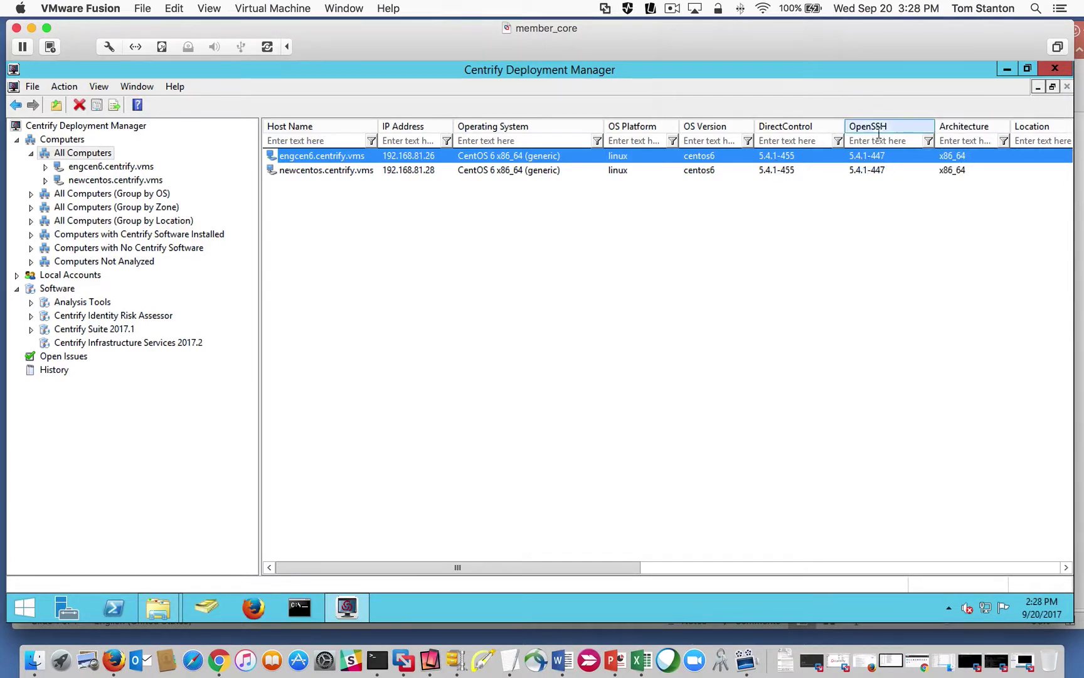
Update engcen6.centrify.vms with the CentrifyDC packages of Centrify Infrastructure Services 2017.2, including Centrify DirectControl and Centrify-Enabled OpenSSH.
right_click(316, 158)
left_click(384, 199)
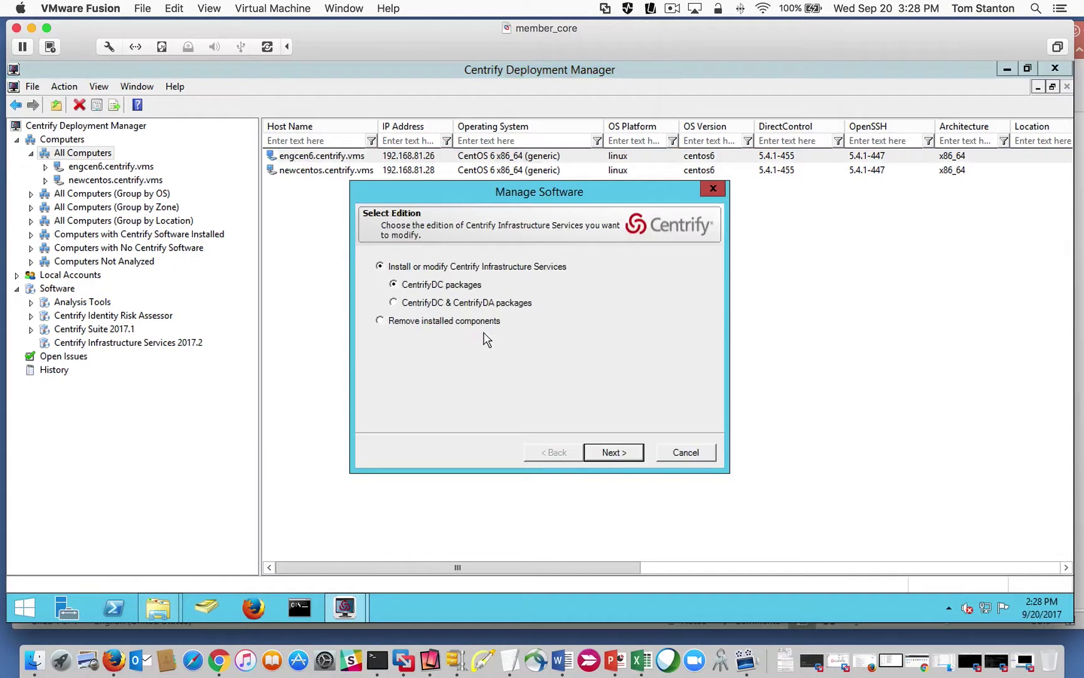
left_click(614, 451)
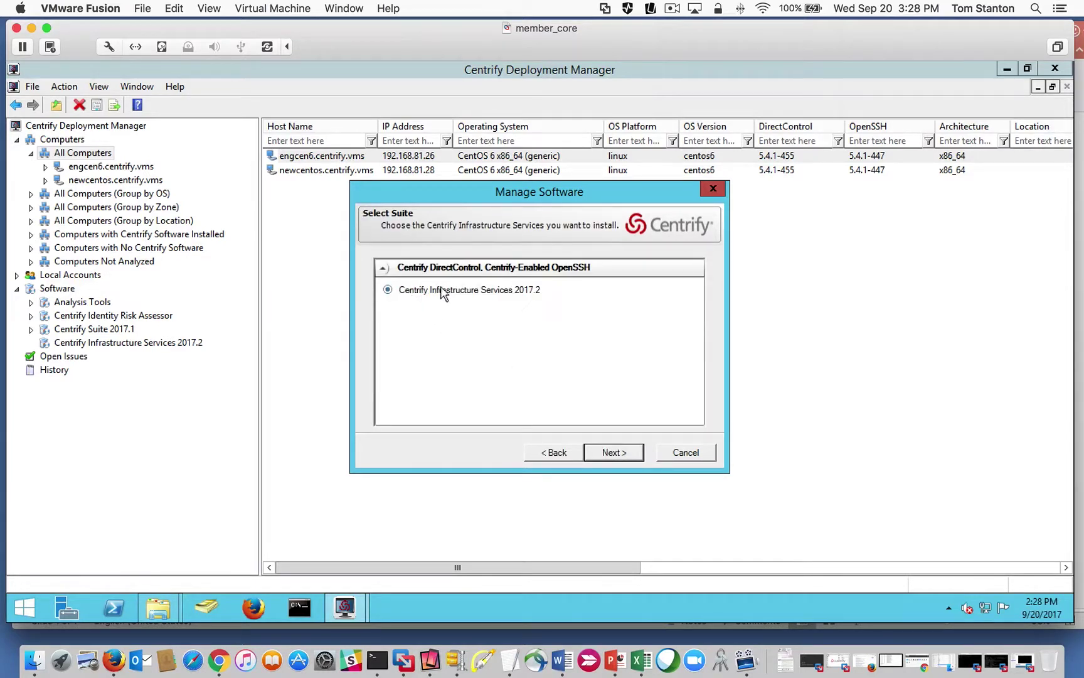
left_click(612, 454)
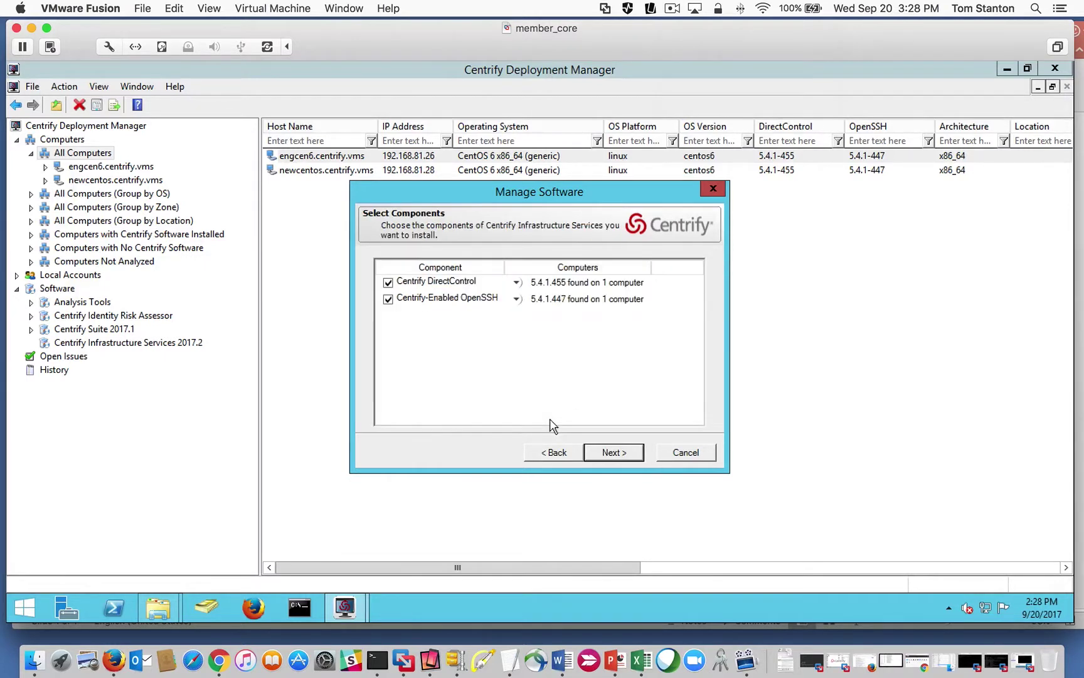
left_click(614, 456)
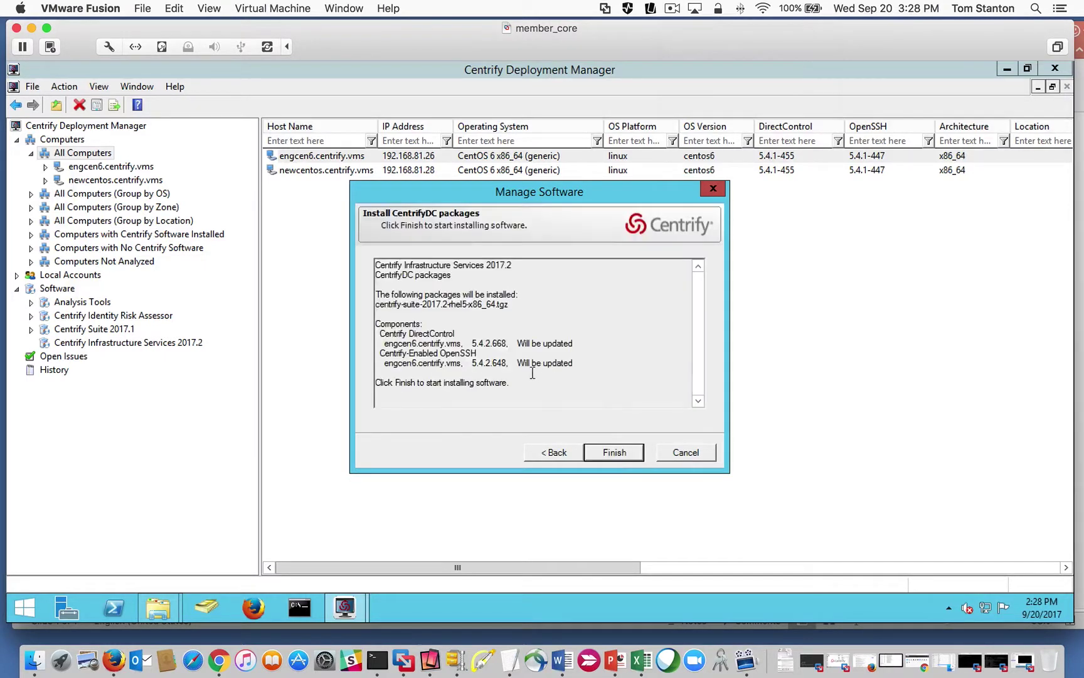
left_click(621, 453)
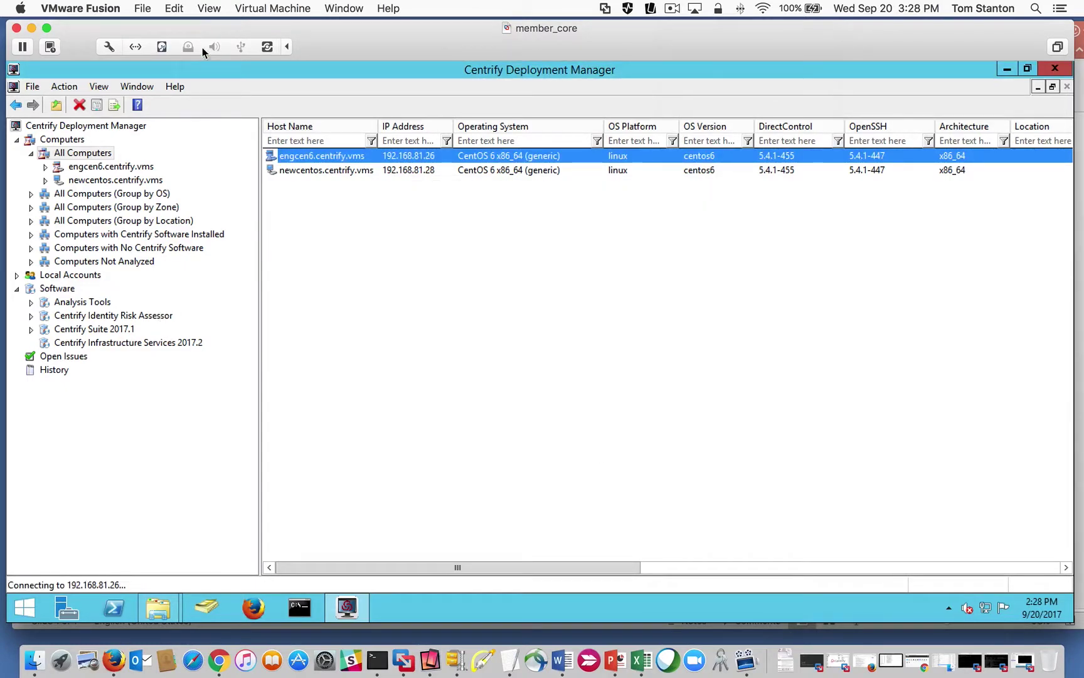
Restore the Deployment Manager window from full size, widen it across the desktop, and select All Computers.
double_click(200, 65)
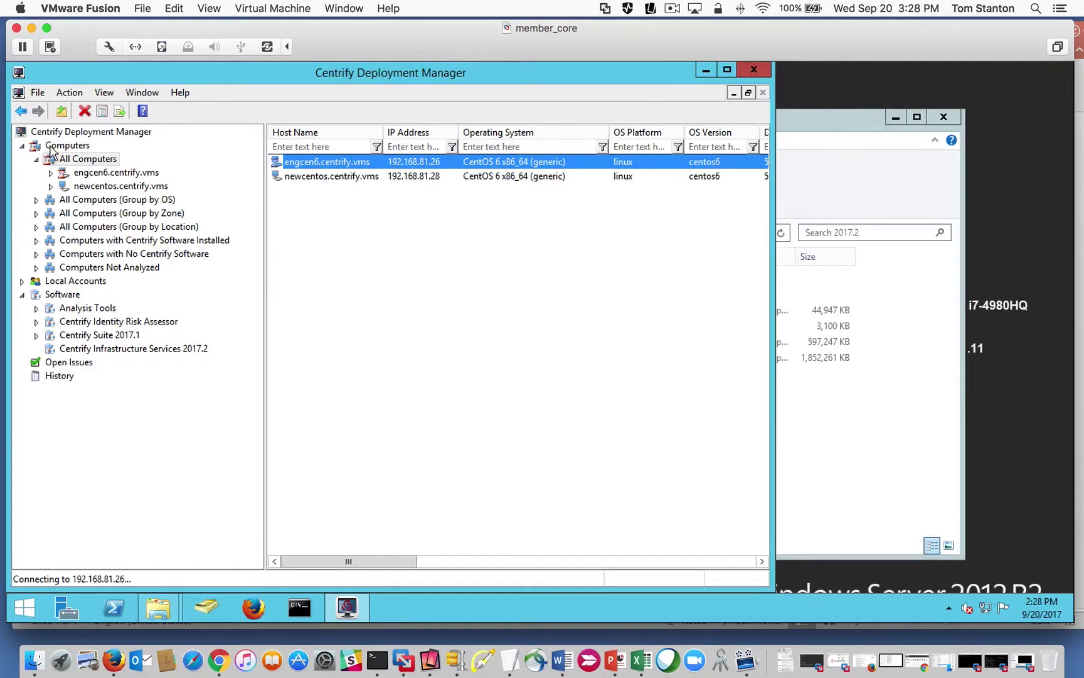
left_click_drag(772, 269, 1060, 268)
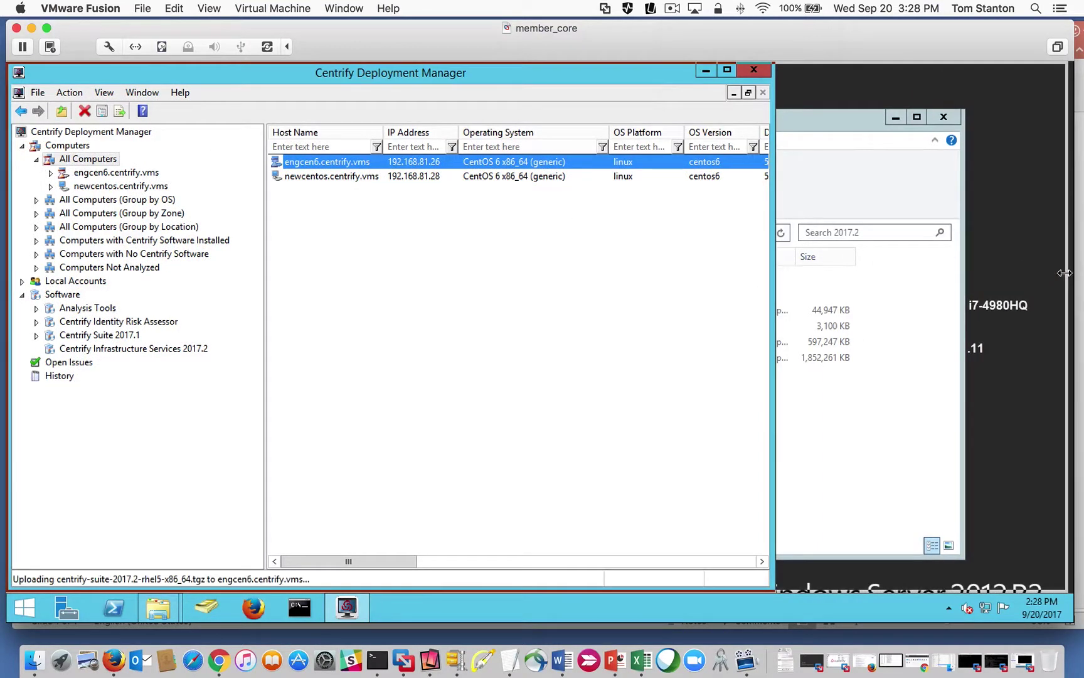
left_click(80, 159)
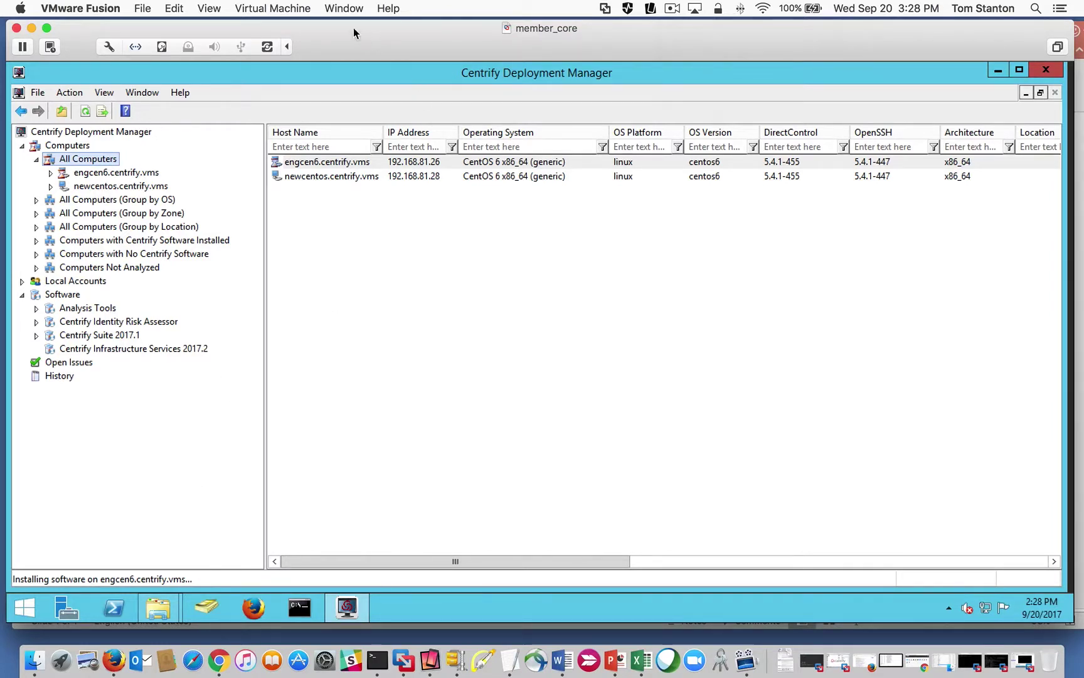
Switch to the engcen6_core virtual machine and log in at its console as root with the account password.
left_click(343, 9)
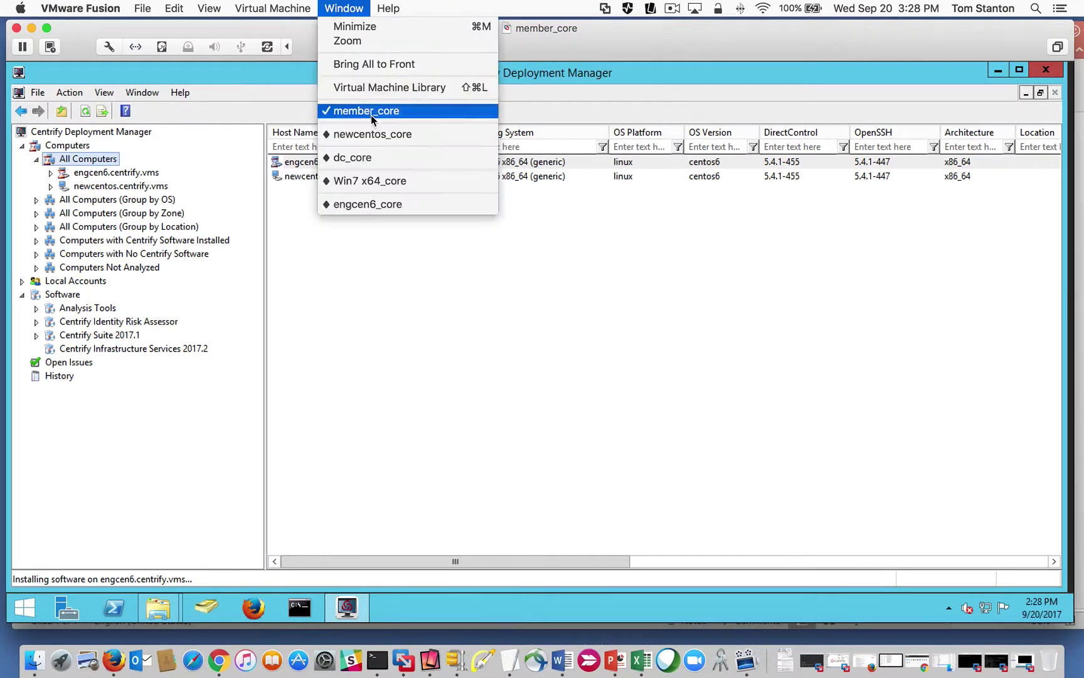
left_click(384, 205)
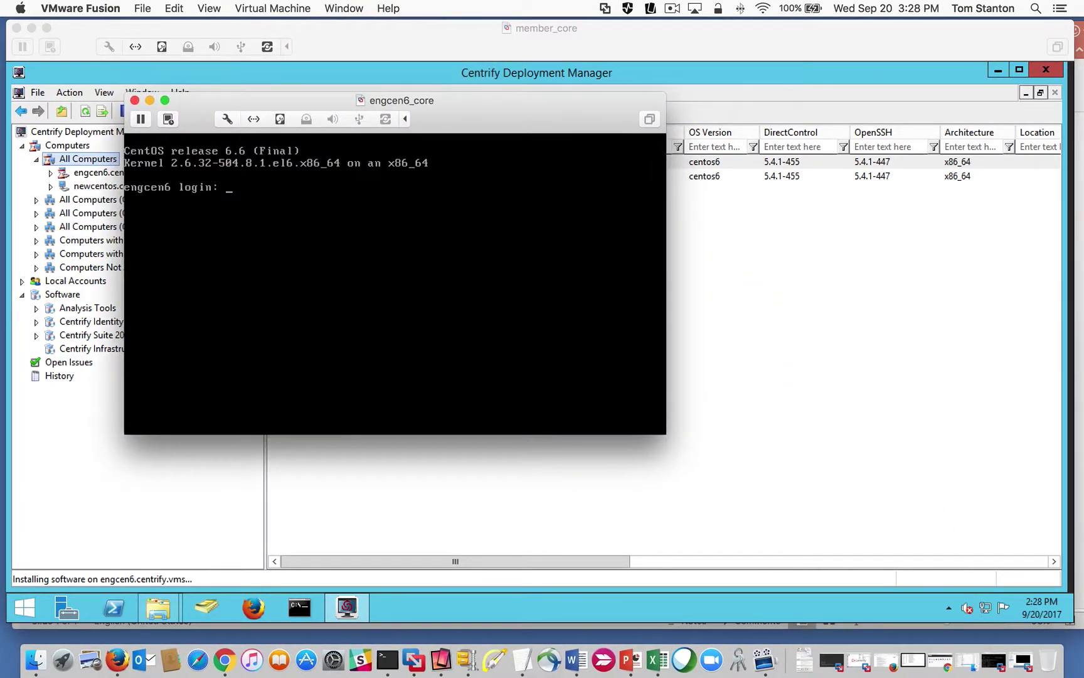
key("Return")
key("Return")
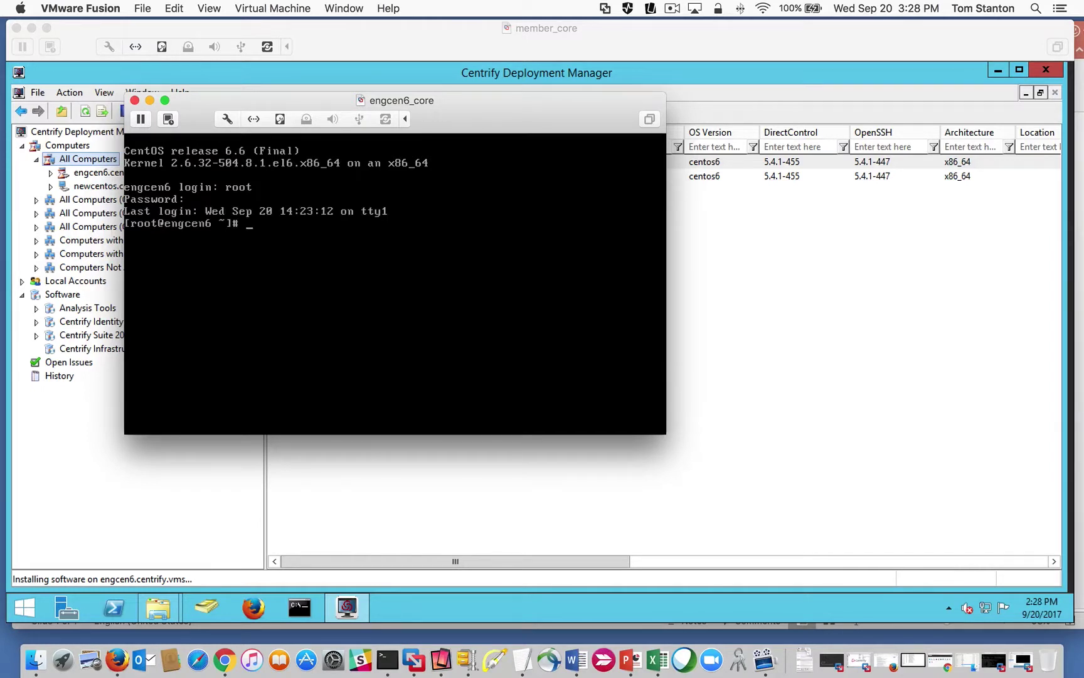
Check the installed agent version on engcen6 with adinfo -v and minimize its console window.
type("adinfo -v")
key("Return")
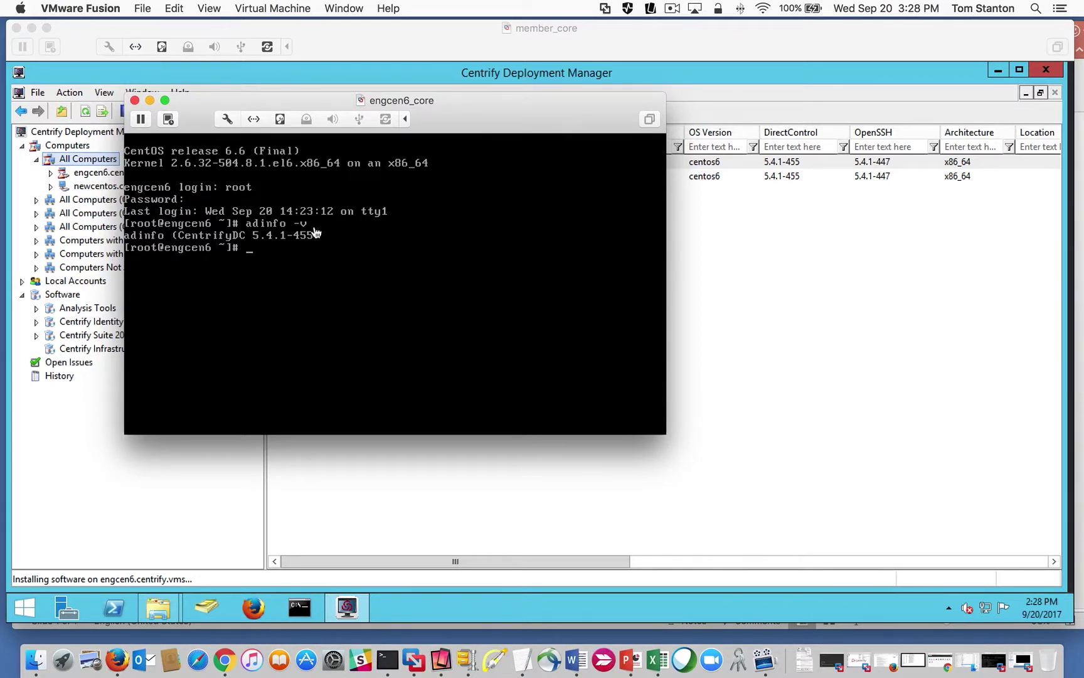
left_click(150, 101)
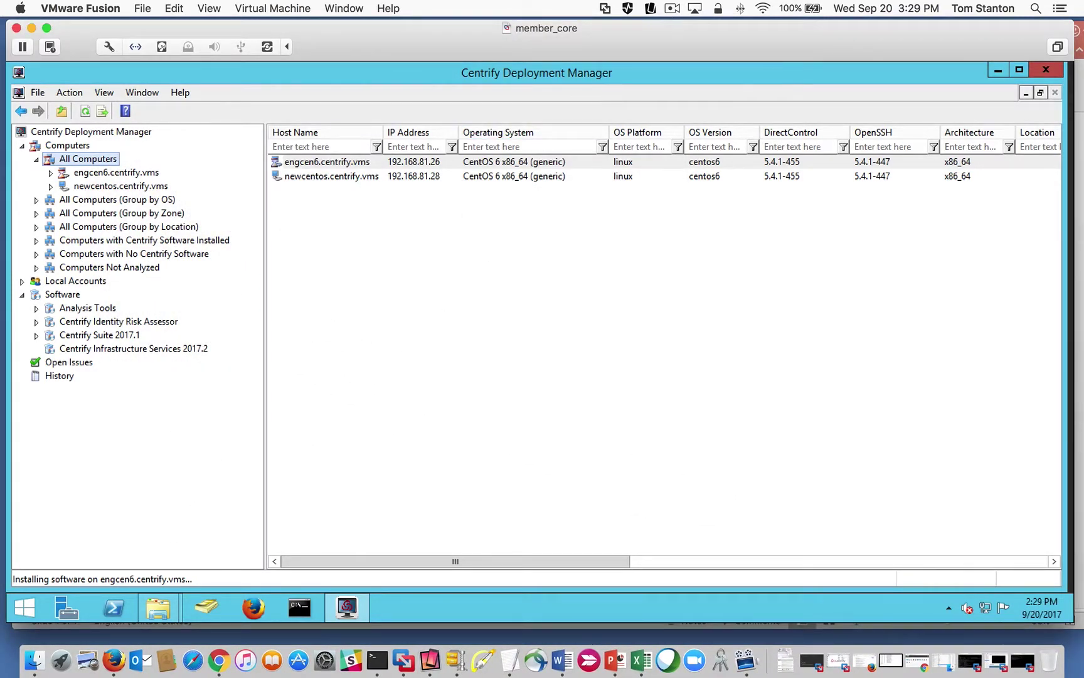
left_click(669, 11)
left_click(693, 58)
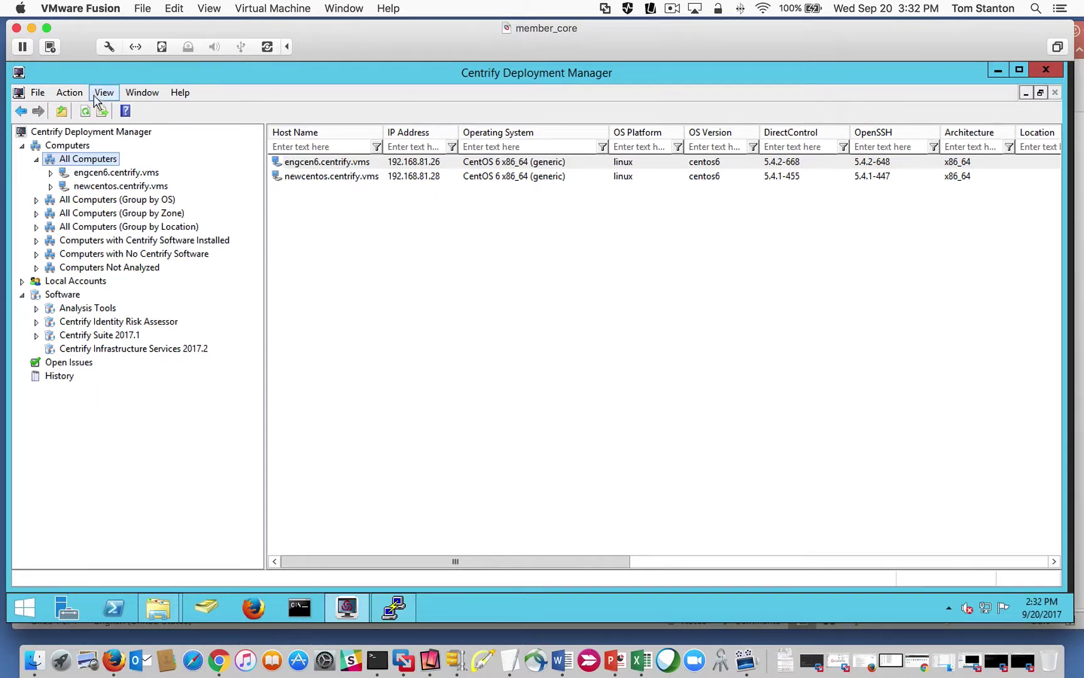
Examine the history of engcen6.centrify.vms for the Add Software entry.
left_click(92, 173)
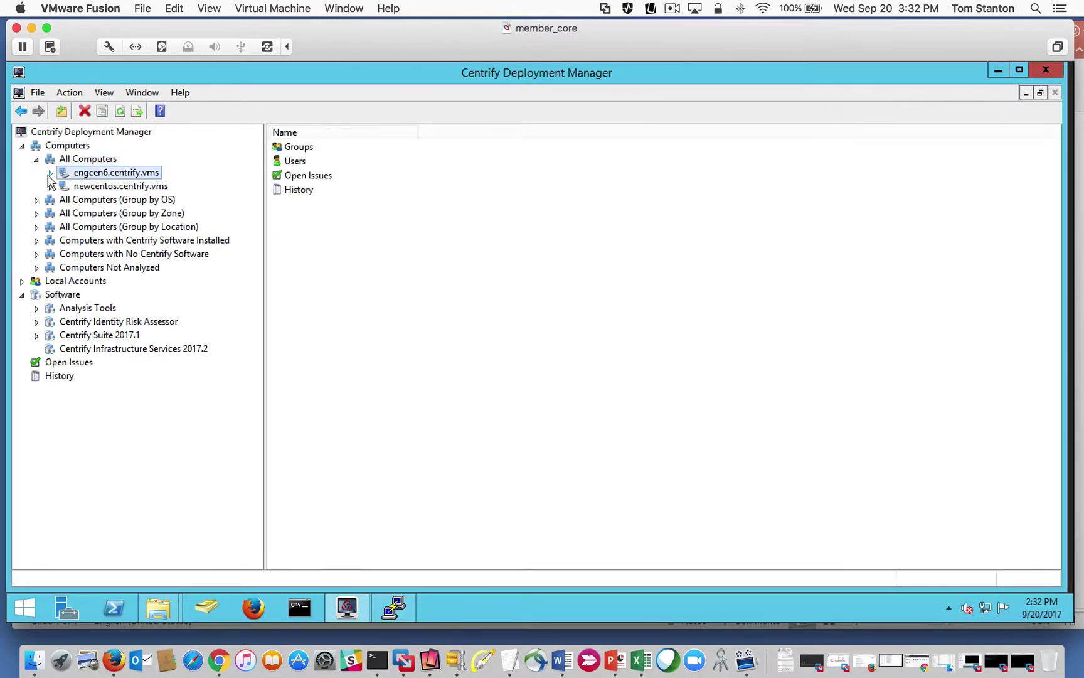
left_click(50, 173)
left_click(104, 226)
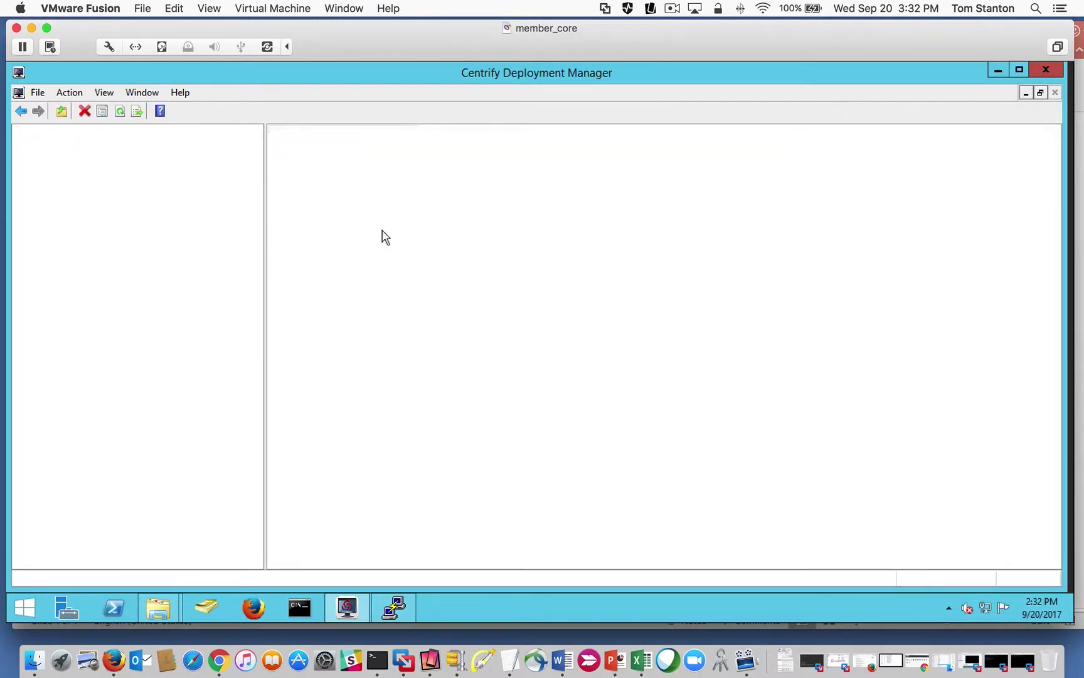
left_click(415, 161)
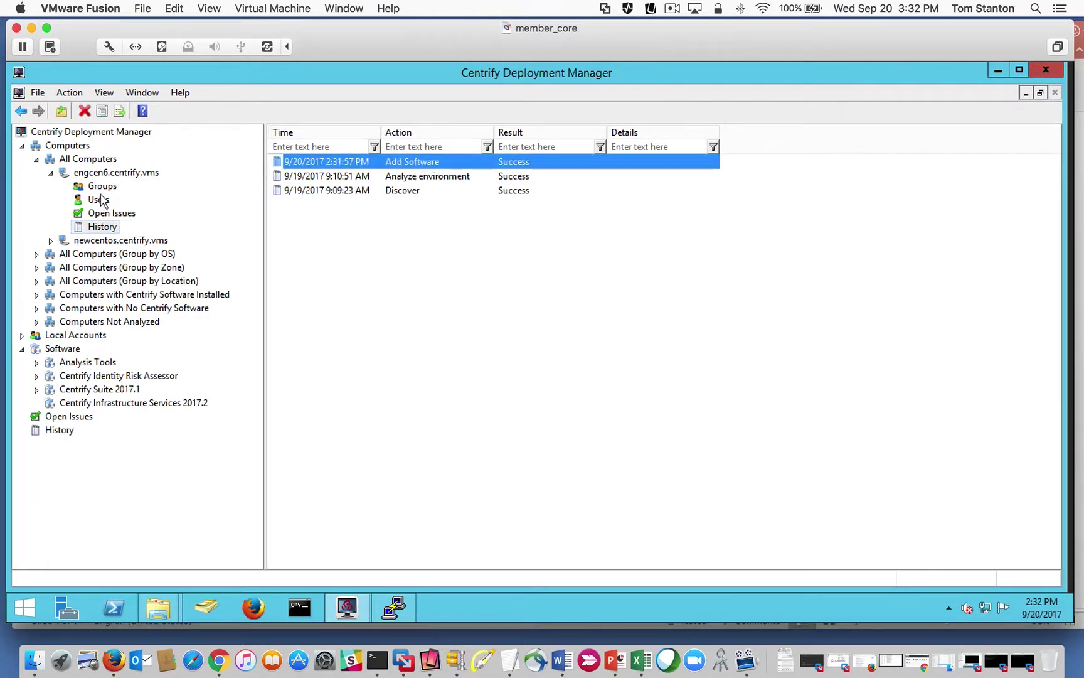
left_click(115, 173)
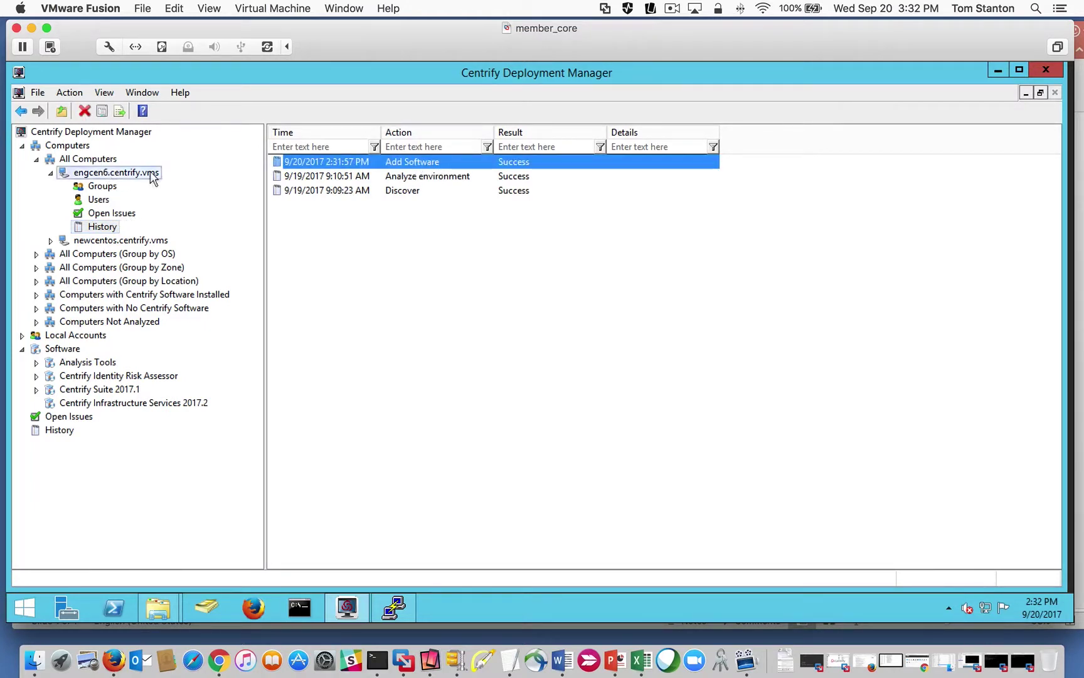
Return to All Computers and compare the DirectControl and OpenSSH versions of newcentos and engcen6.
left_click(84, 159)
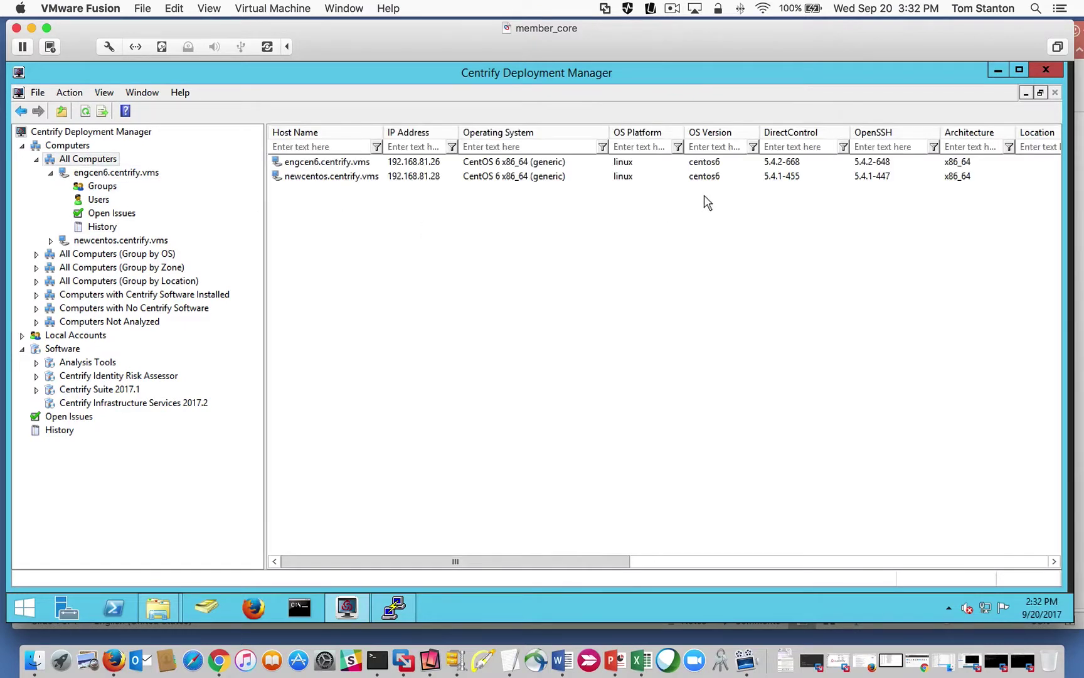
left_click(366, 177)
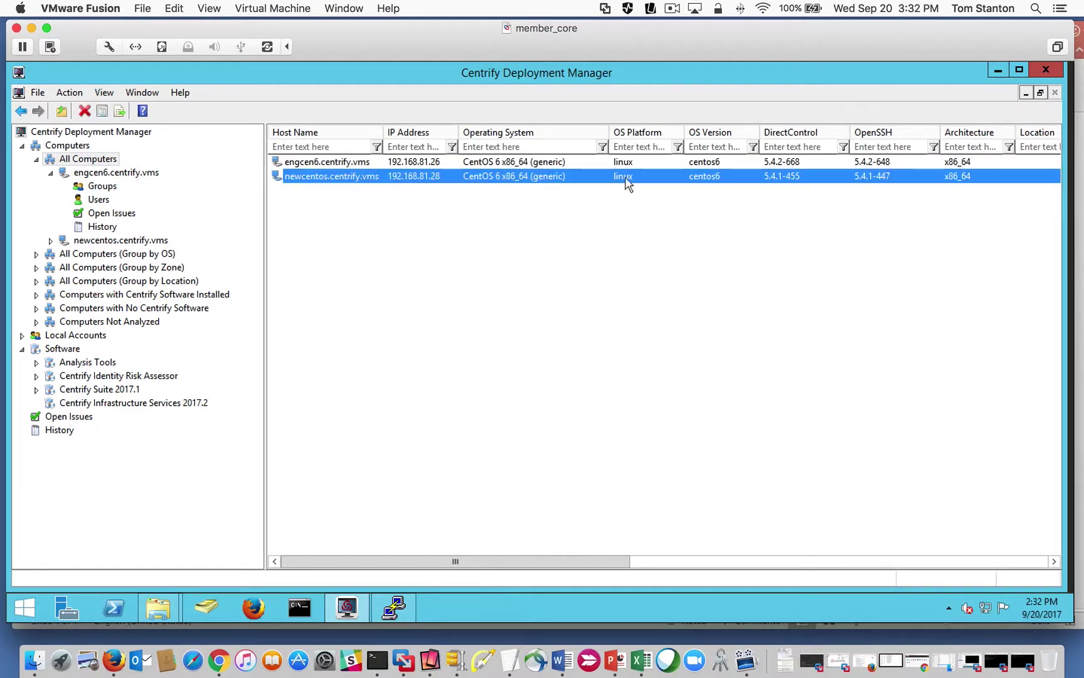
left_click(781, 164)
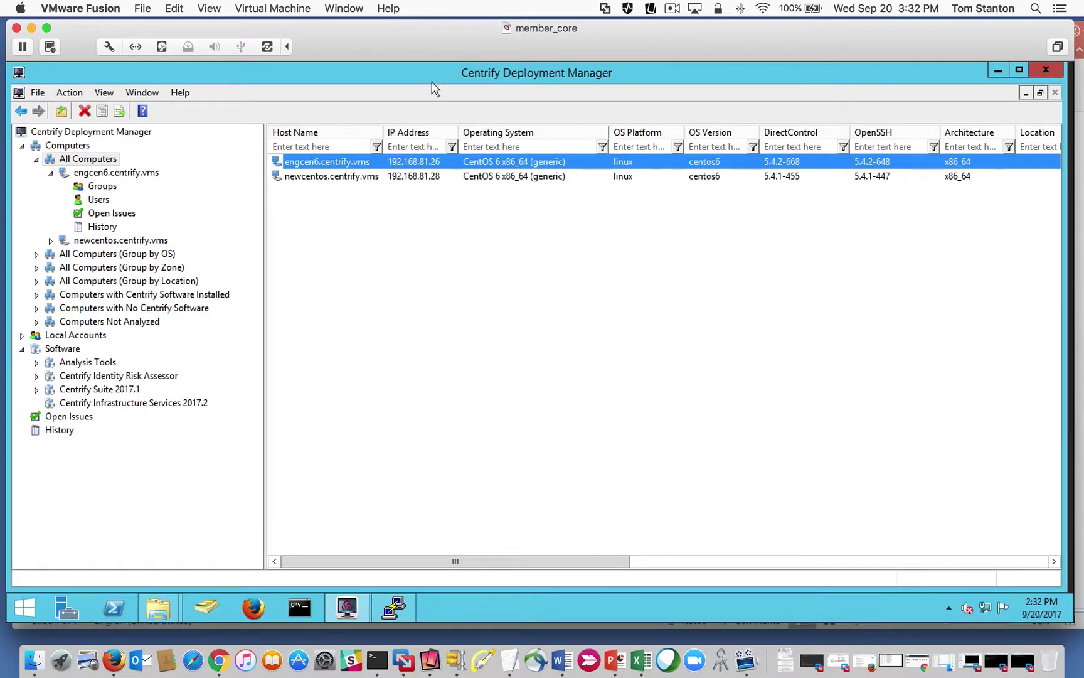
Return to the engcen6_core console and rerun adinfo -v to check the agent version after the update.
left_click(326, 8)
left_click(385, 202)
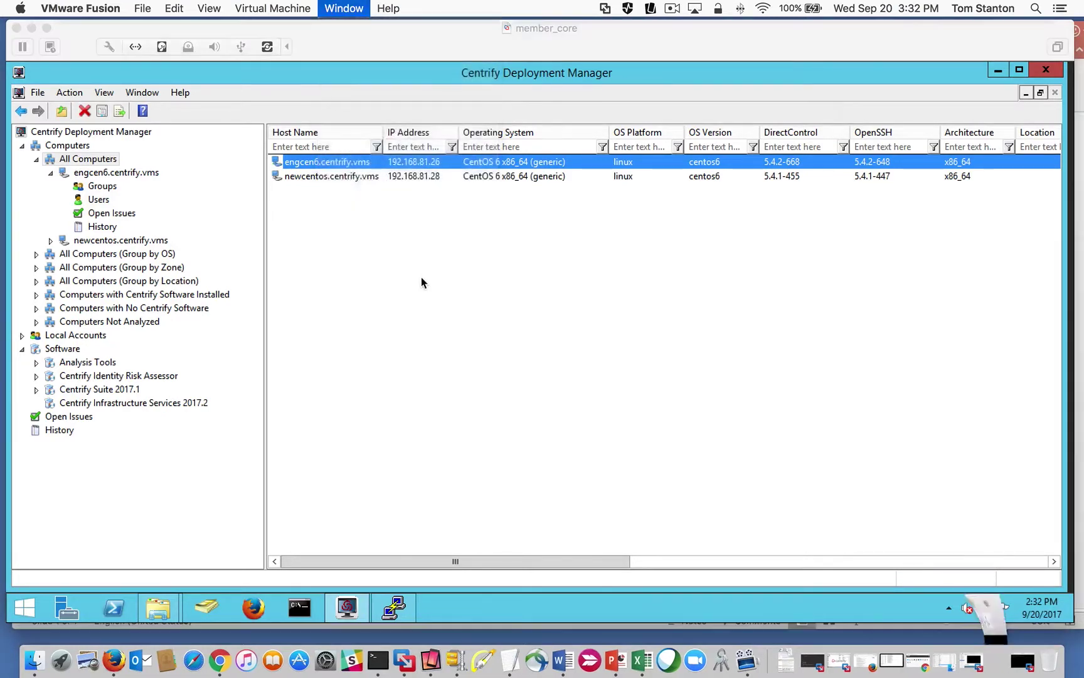
key("Up")
key("Return")
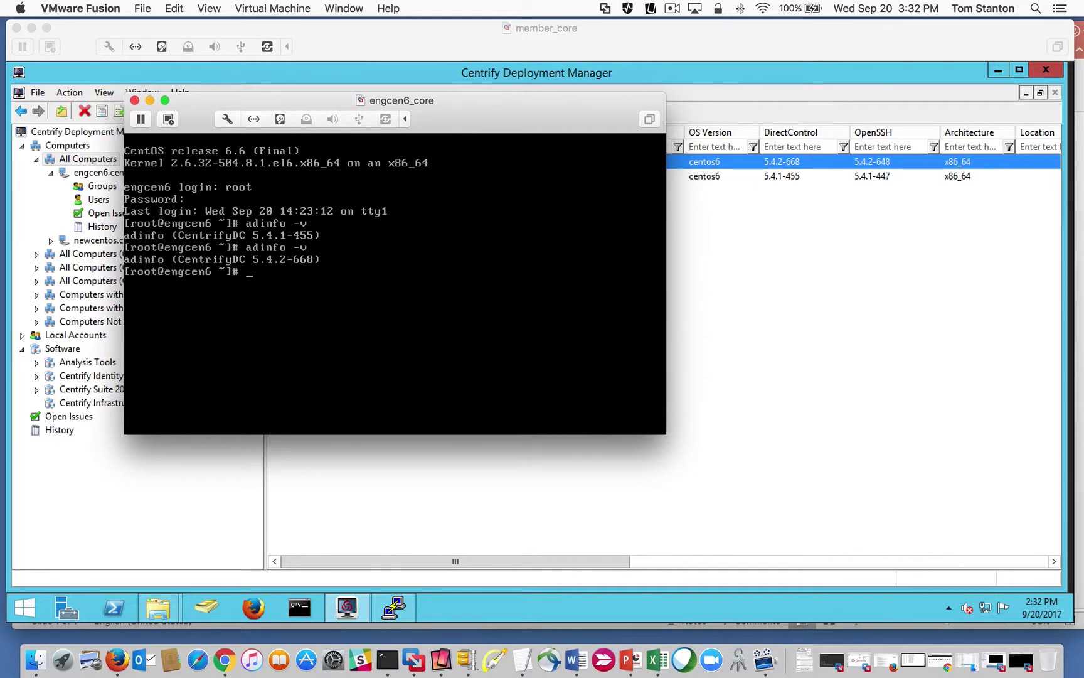
List the Active Directory users on engcen6 with adquery user and show its domain join details with adinfo.
type("adquery user")
key("Return")
type("adinfo")
key("Return")
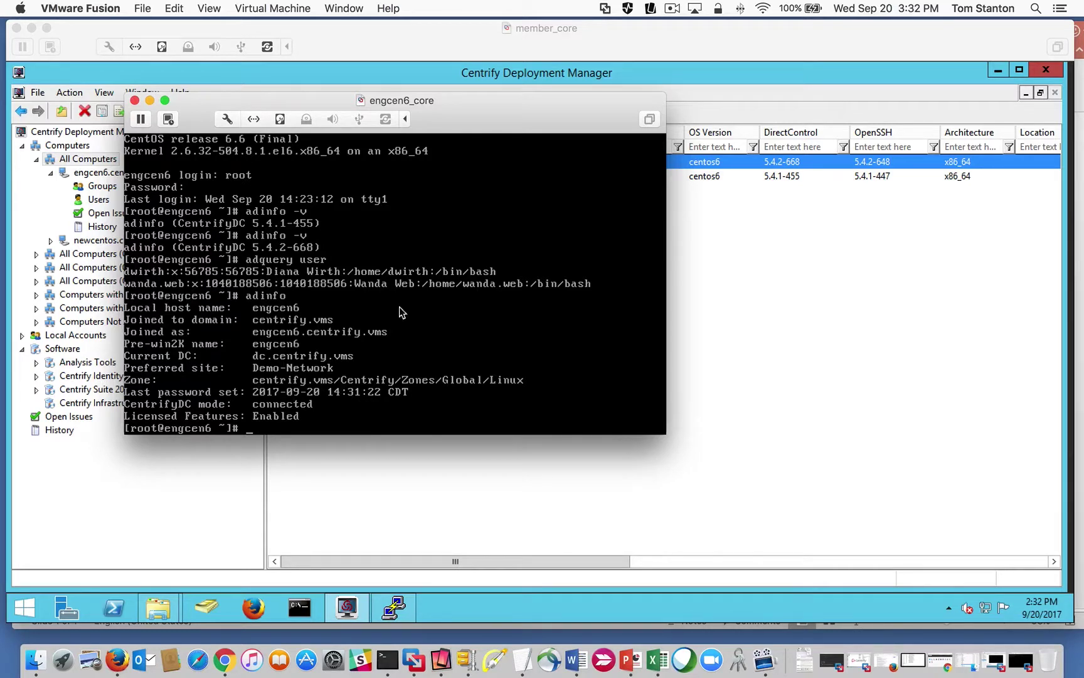
Move the engcen6 console aside and minimize Deployment Manager to bring up the PuTTY session on newcentos.
left_click_drag(317, 103, 380, 161)
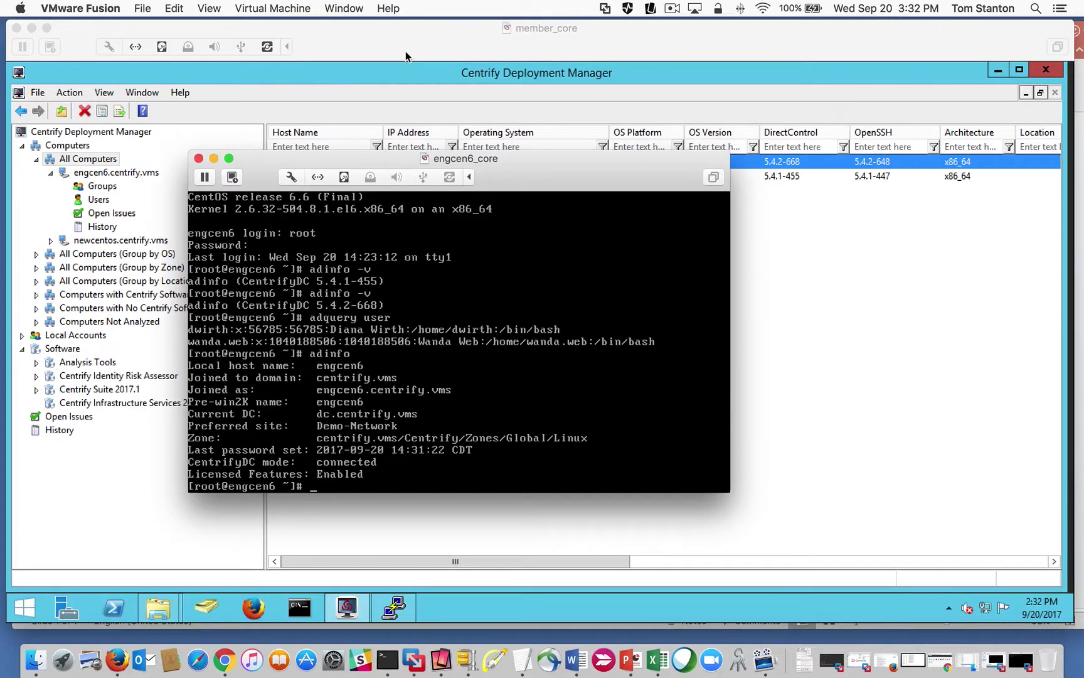
left_click(996, 74)
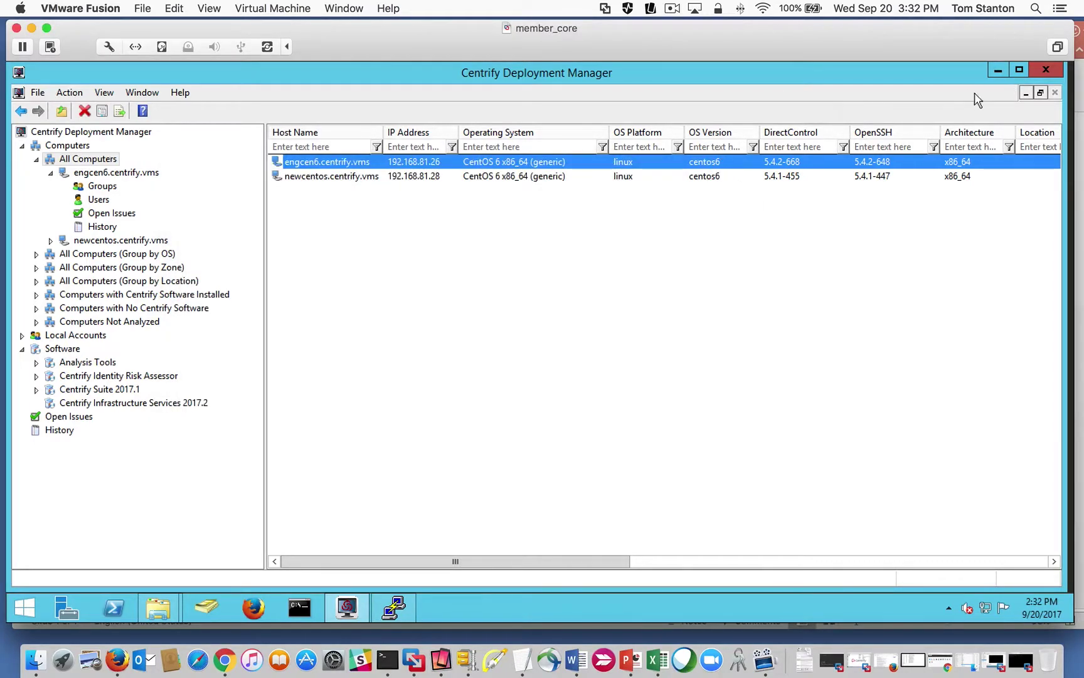
left_click(998, 70)
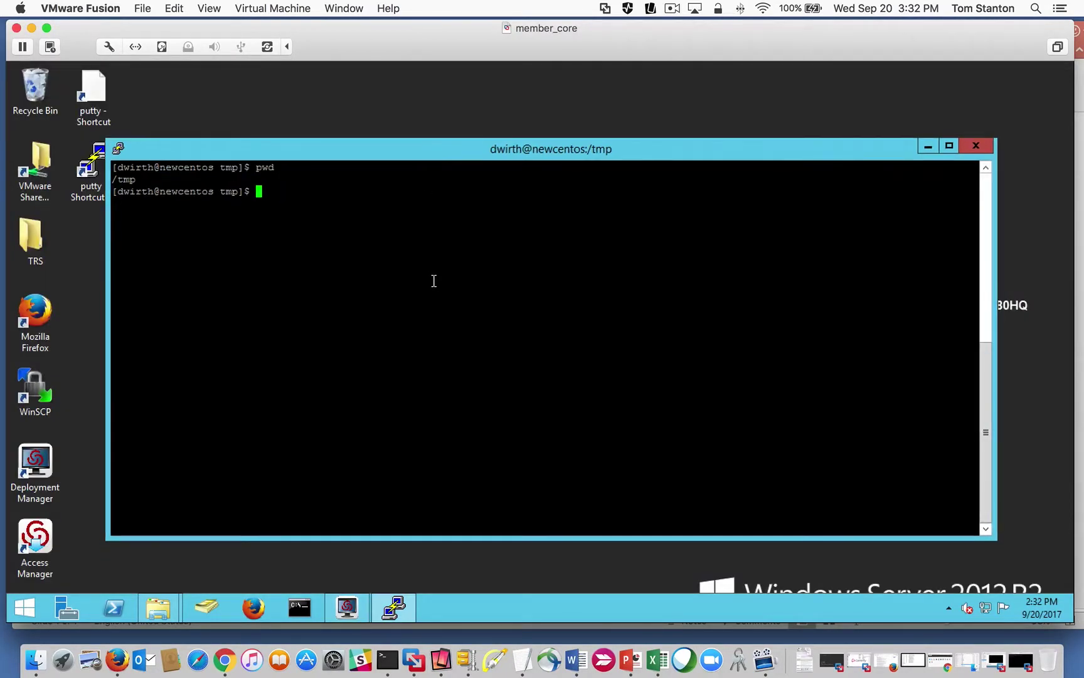
Check the agent version on newcentos with adinfo -v and list the files in /tmp with ls -tlr.
type("adinfo -v")
key("Return")
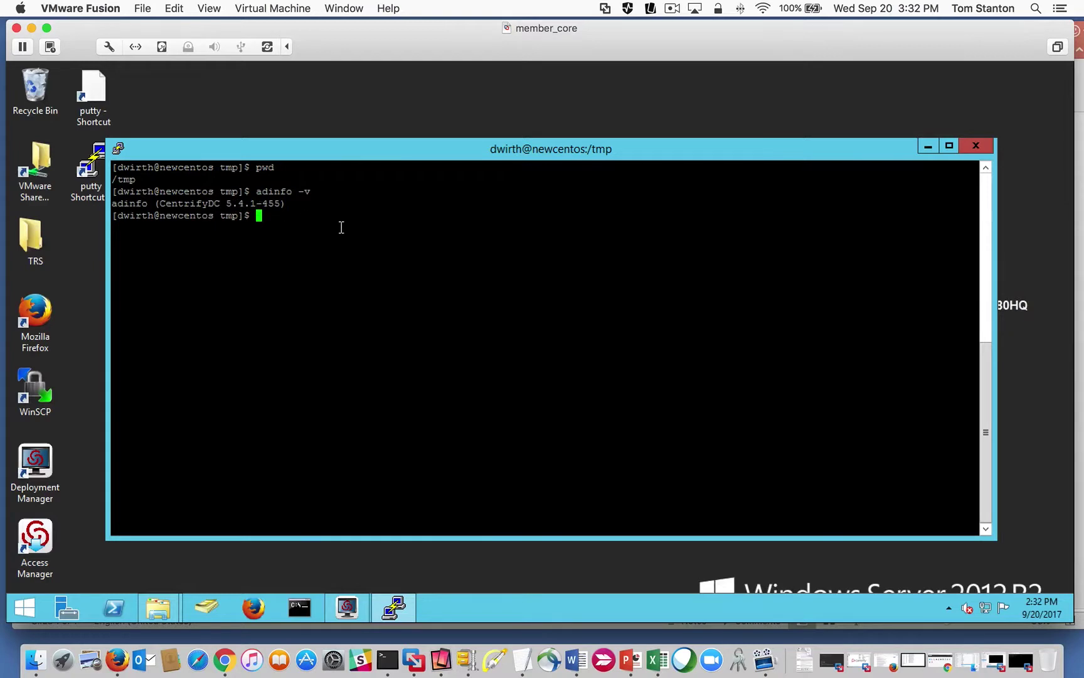
type("ls -tlr")
key("Return")
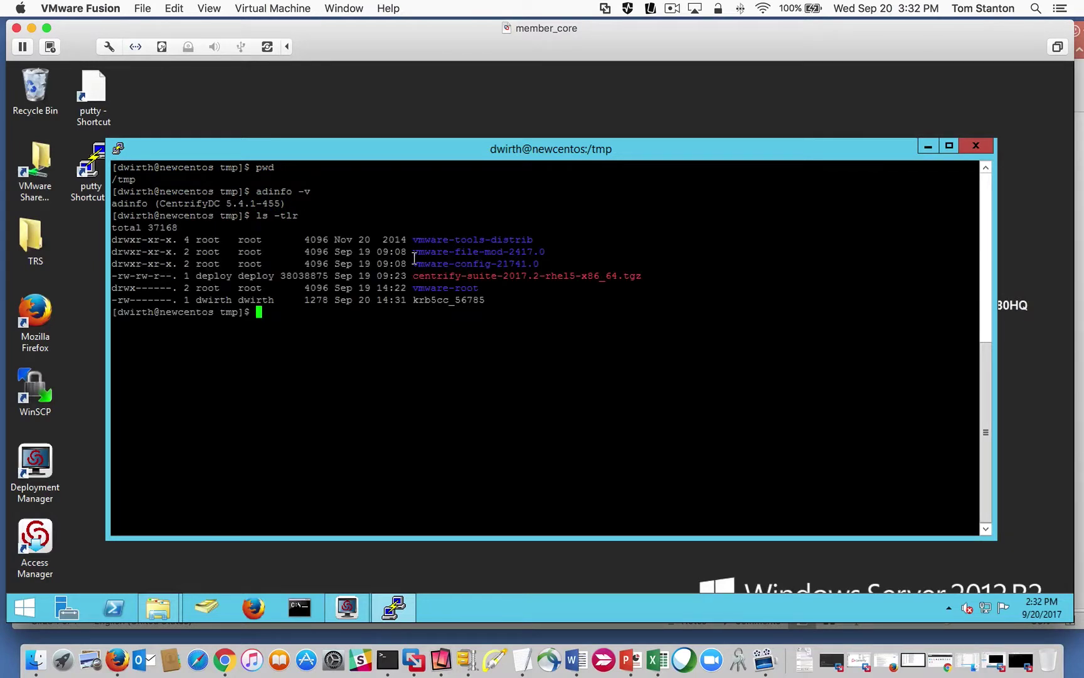
Extract centrify-suite-2017.2-rhel5-x86_64.tgz in /tmp with tar xvfz.
double_click(441, 276)
key("super+c")
left_click(584, 314)
type("tar xvfz c")
right_click(487, 347)
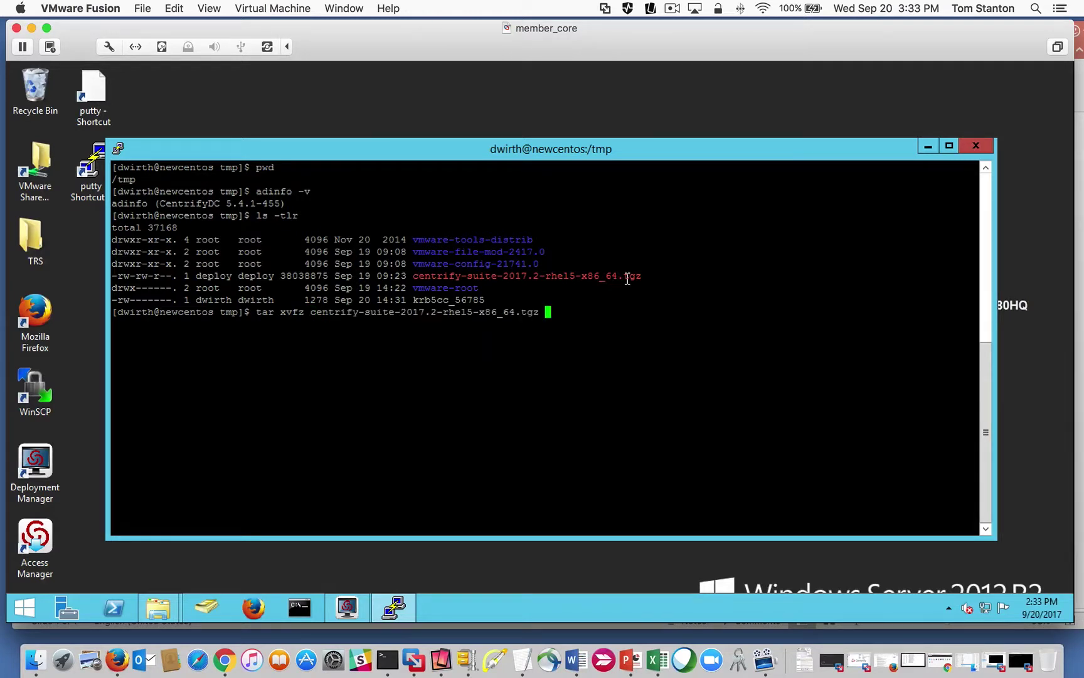
key("Return")
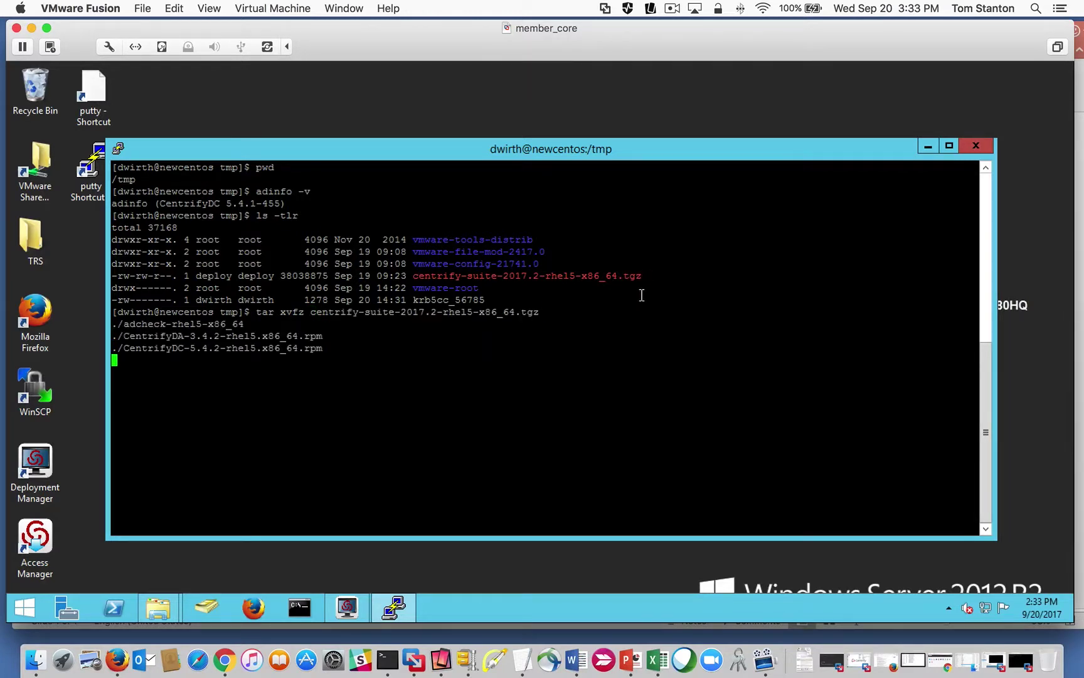
Run the Centrify installer with dzdo ./install.sh and enter the account password.
type("d")
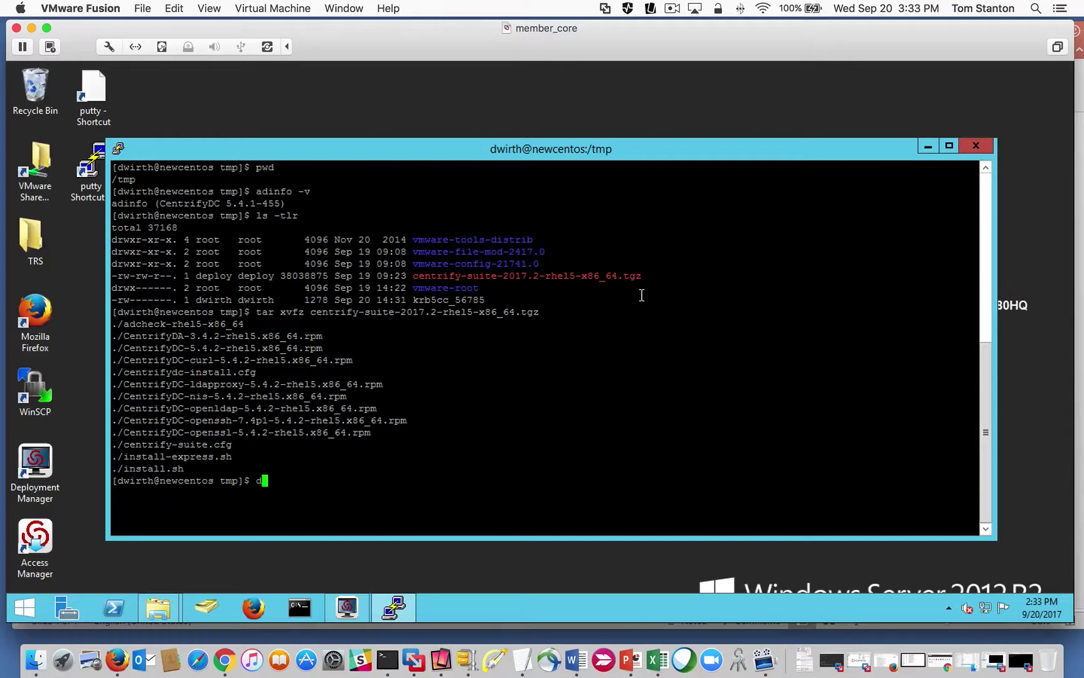
type("zdo ./install.sh")
key("Return")
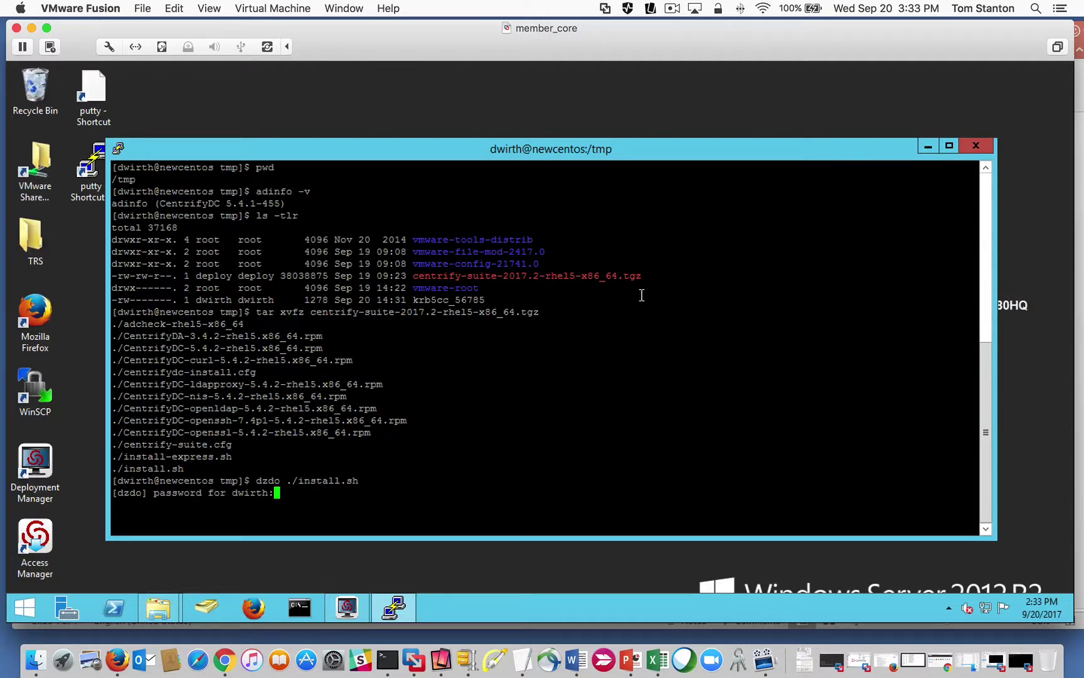
key("Return")
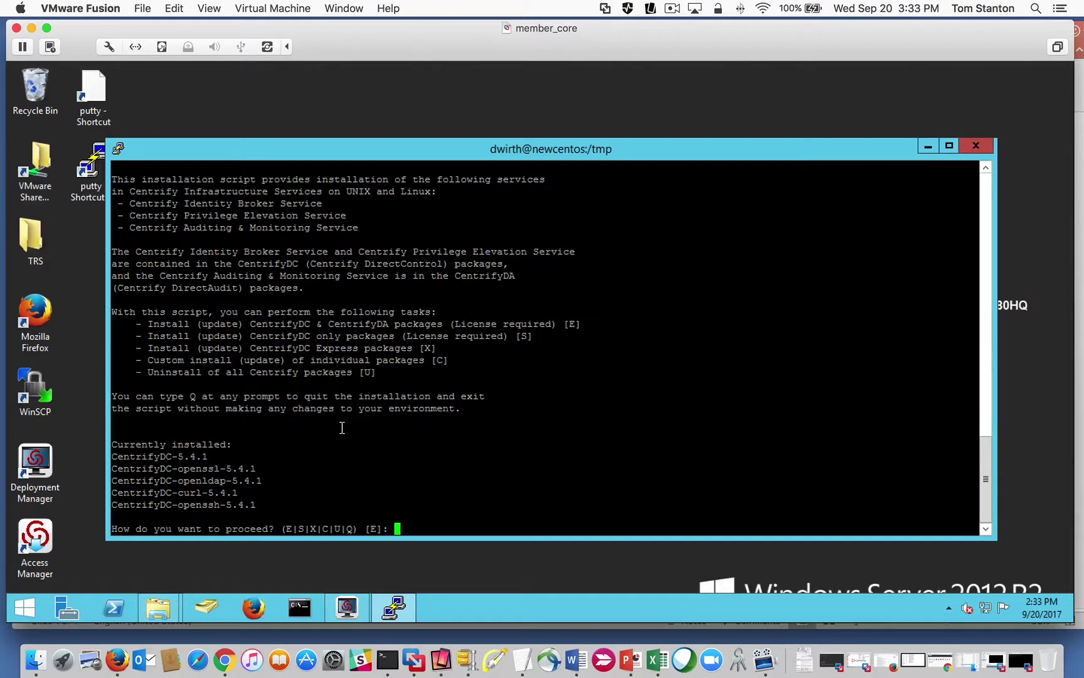
Examine the installer's CentrifyDC only update option and each entry in the list of currently installed packages.
double_click(213, 337)
double_click(168, 456)
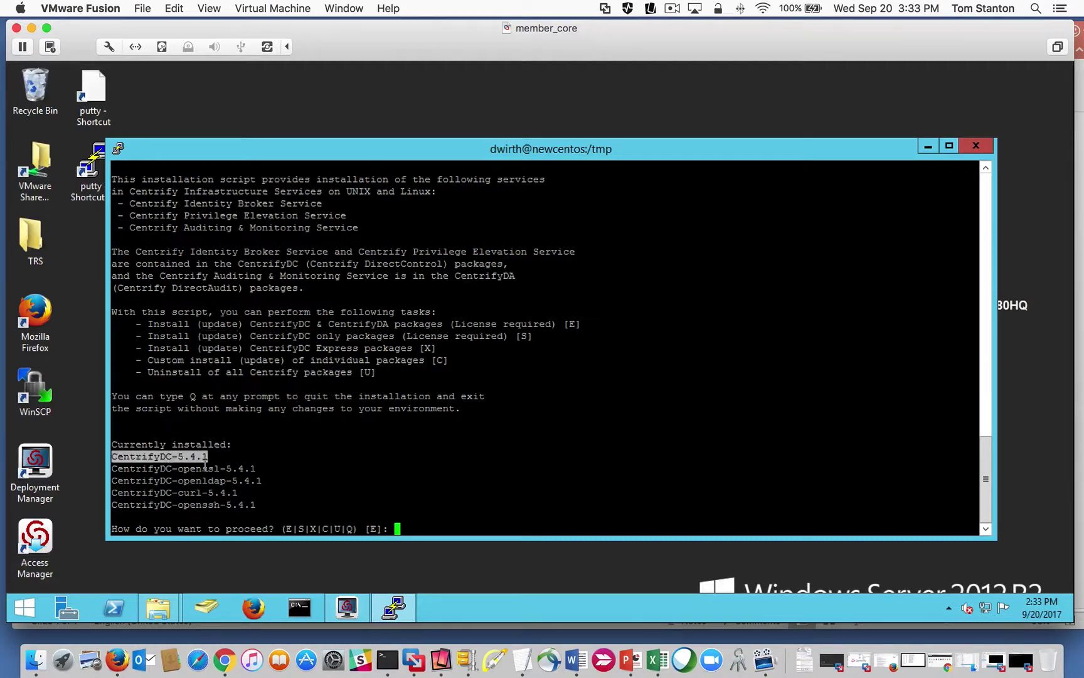
double_click(203, 468)
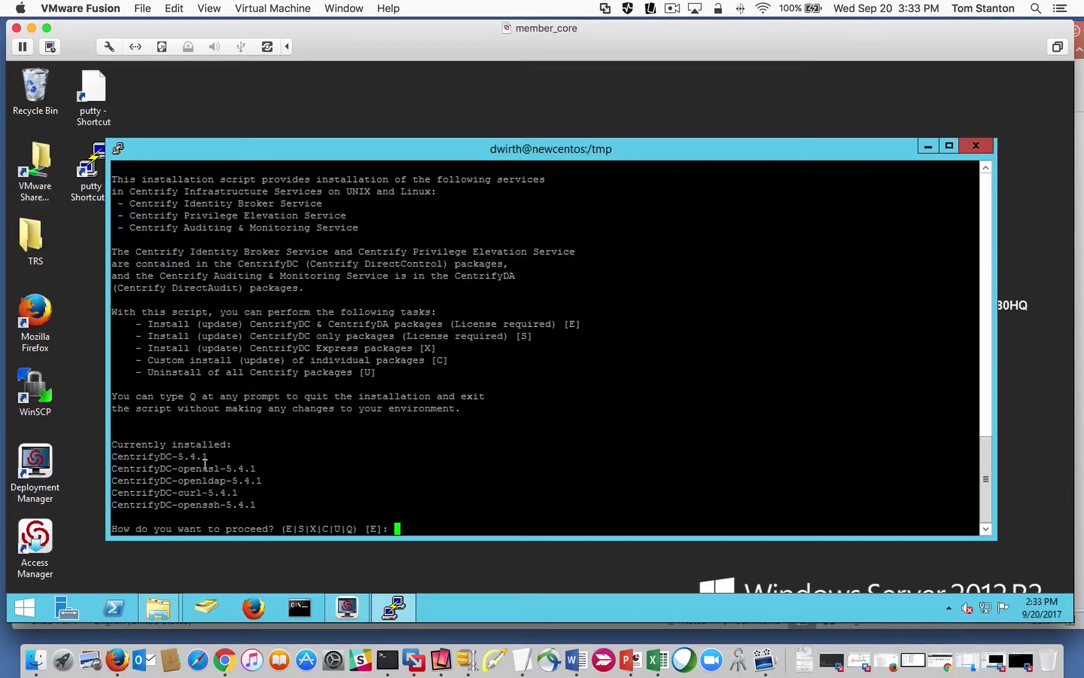
double_click(197, 493)
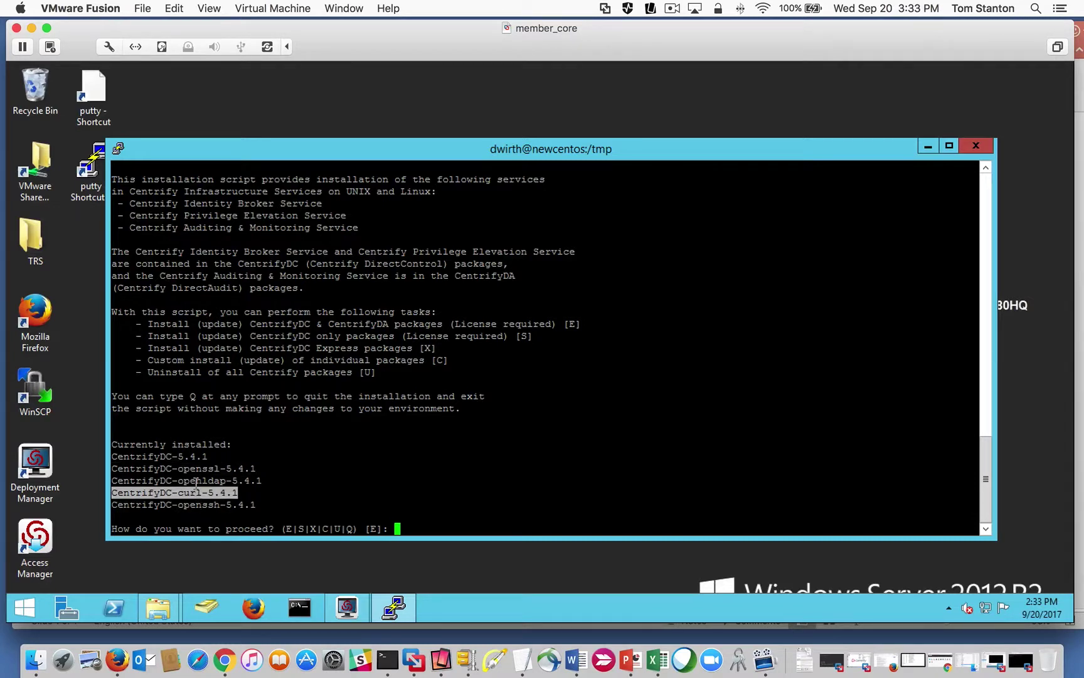
left_click(195, 482)
double_click(195, 482)
double_click(198, 512)
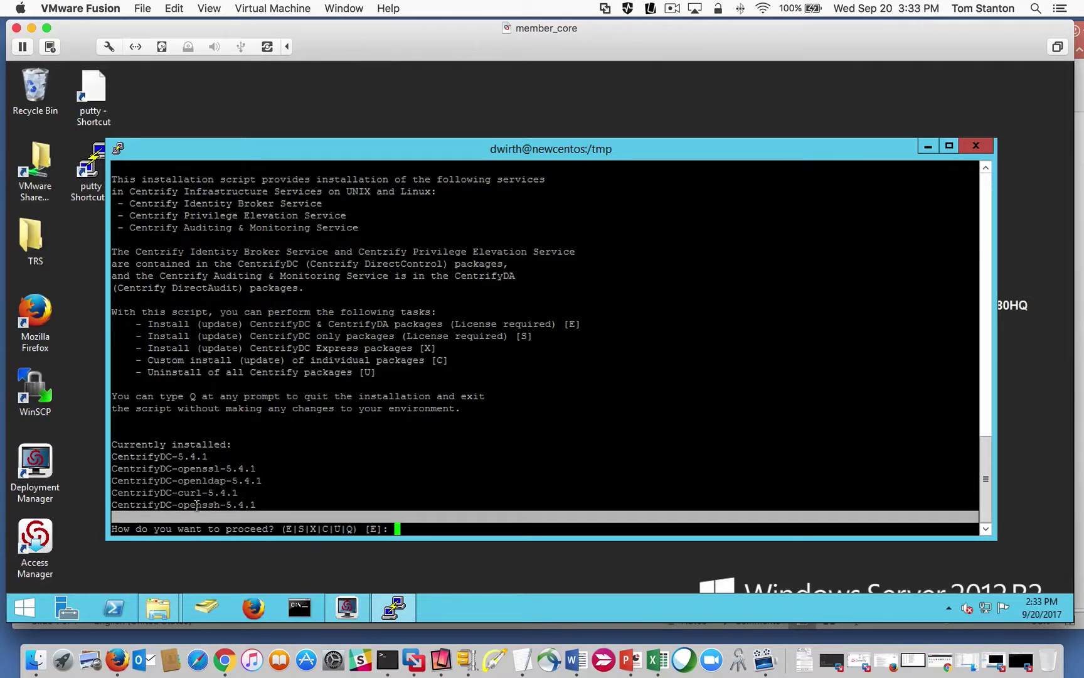
double_click(197, 505)
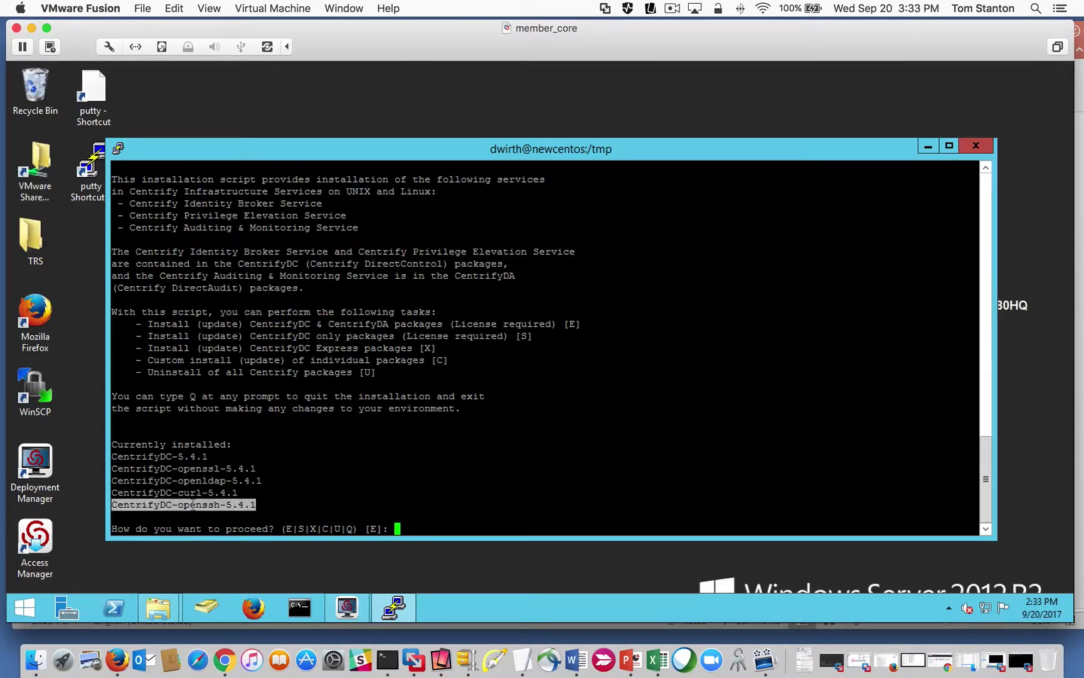
Update the CentrifyDC only packages with option S, declining adcheck and reboot and accepting the backup of the current SSH configuration.
left_click(465, 516)
type("S")
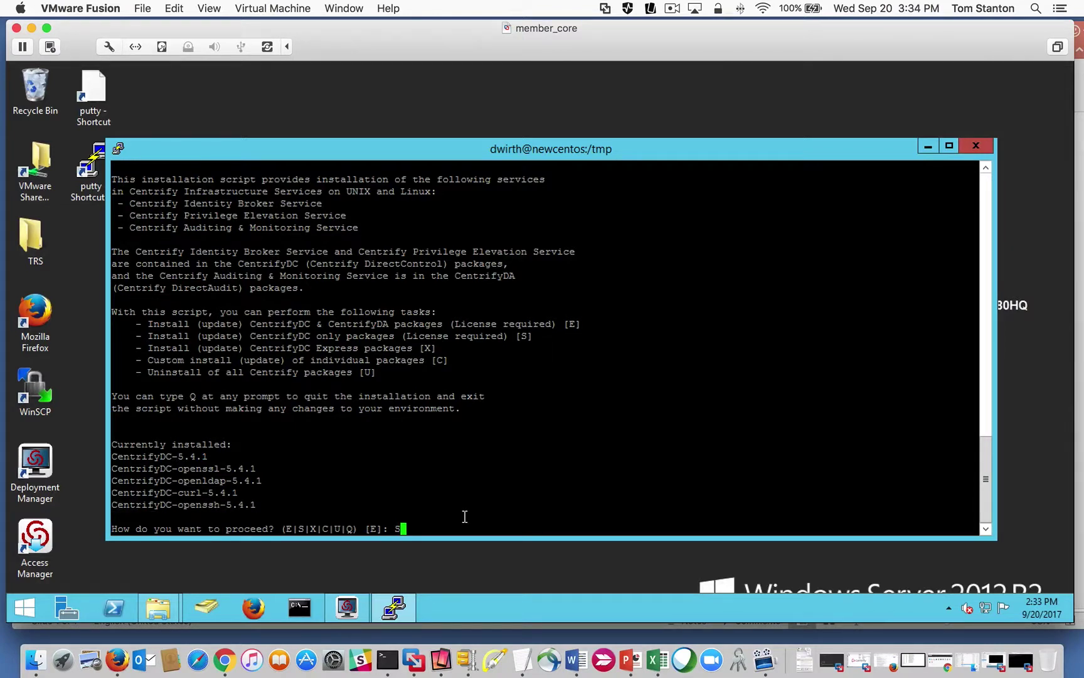
key("Return")
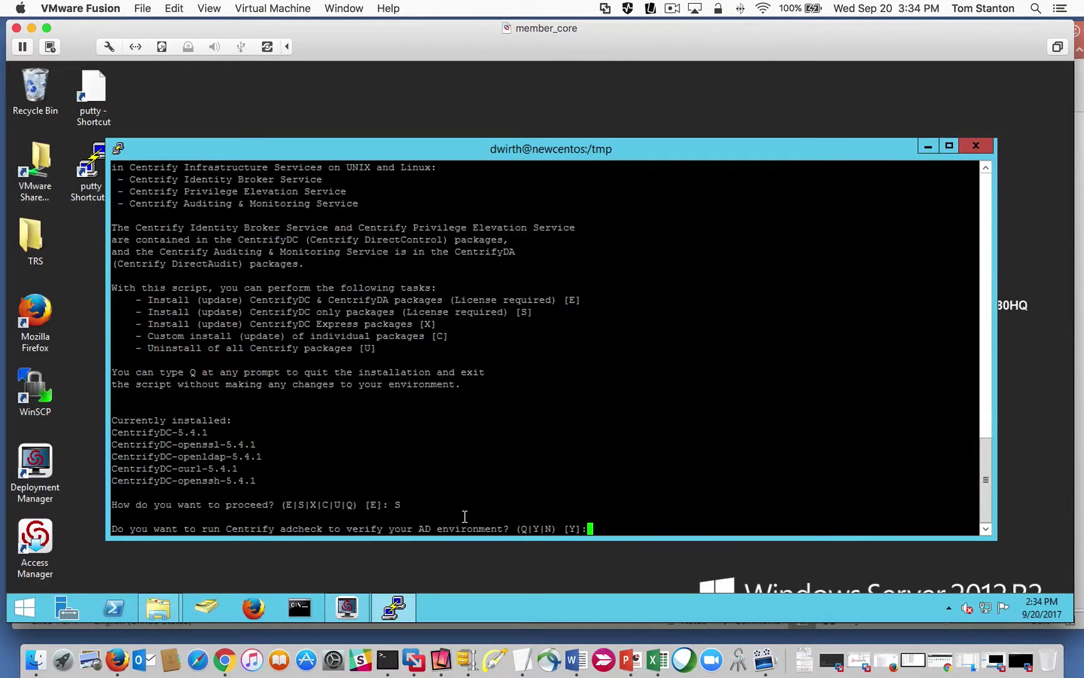
type("n")
key("Return")
type("n")
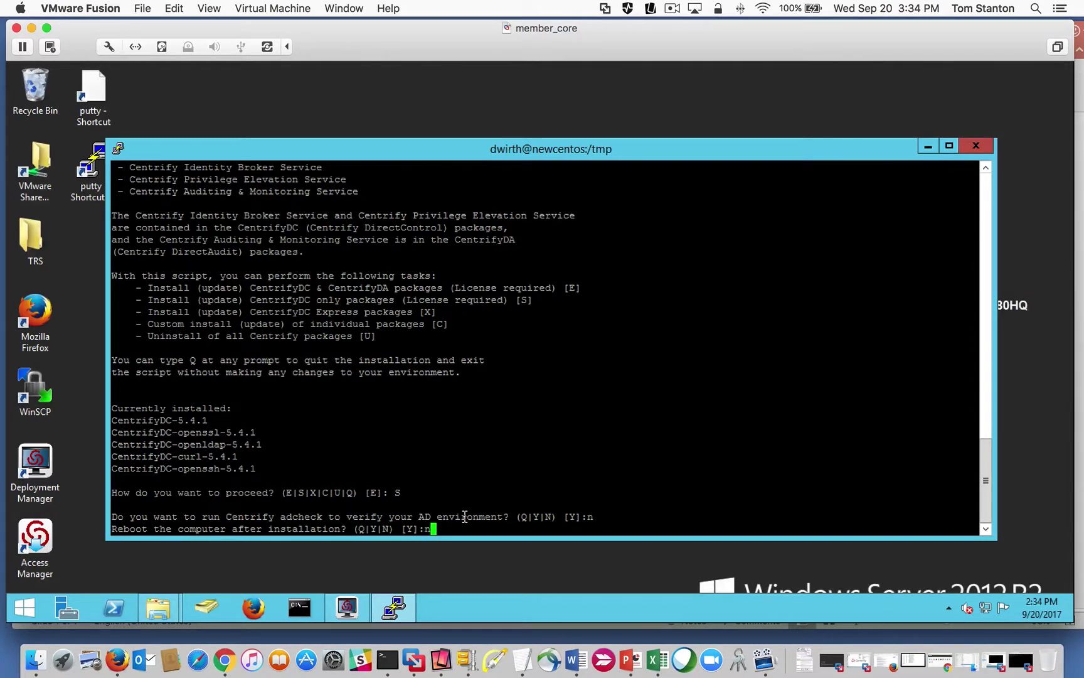
key("Return")
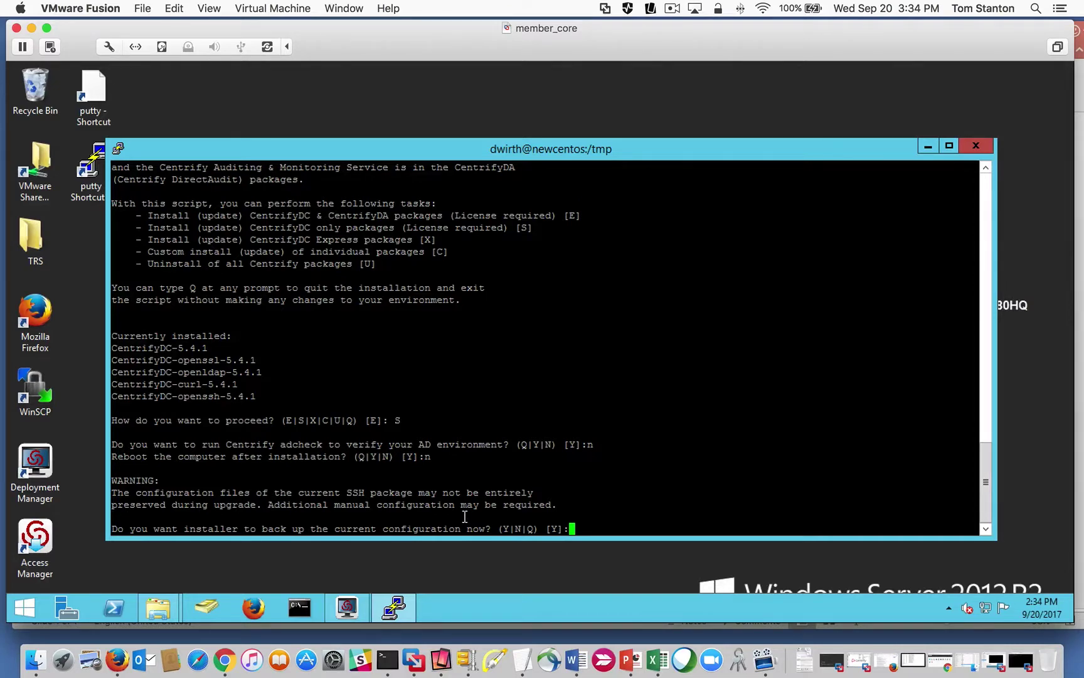
key("Return")
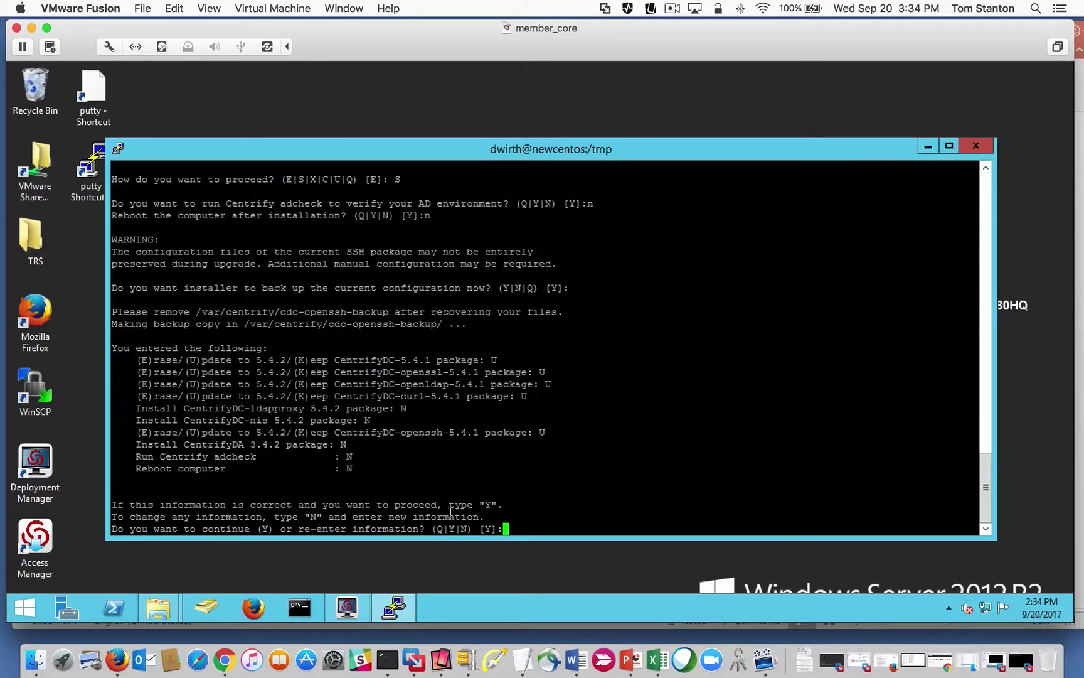
key("Return")
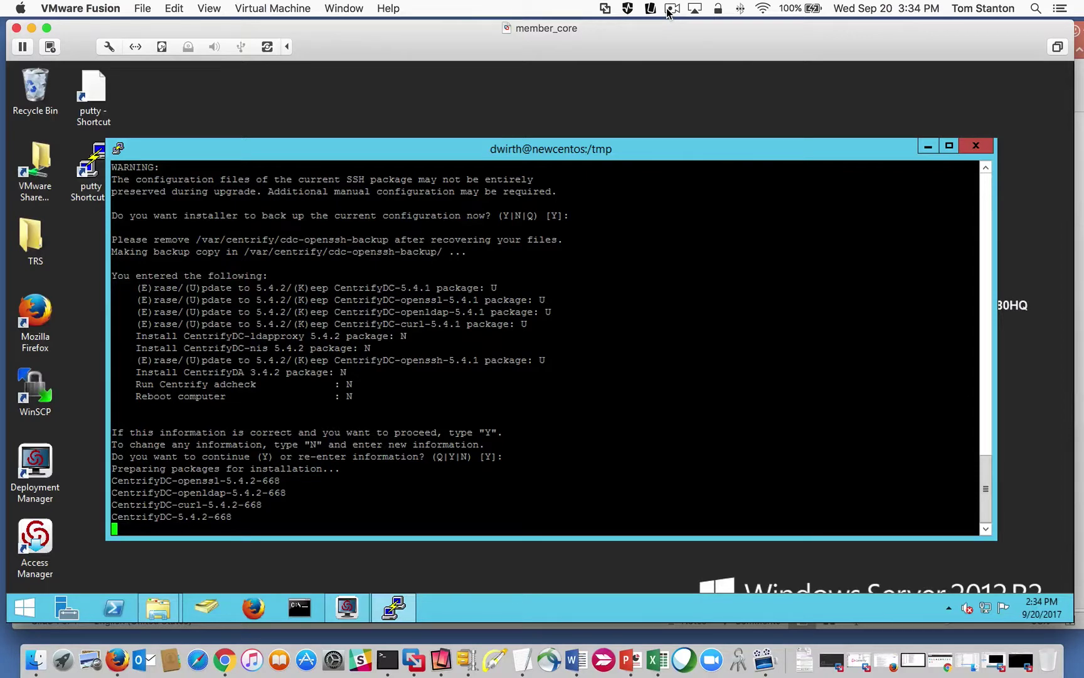
left_click(671, 9)
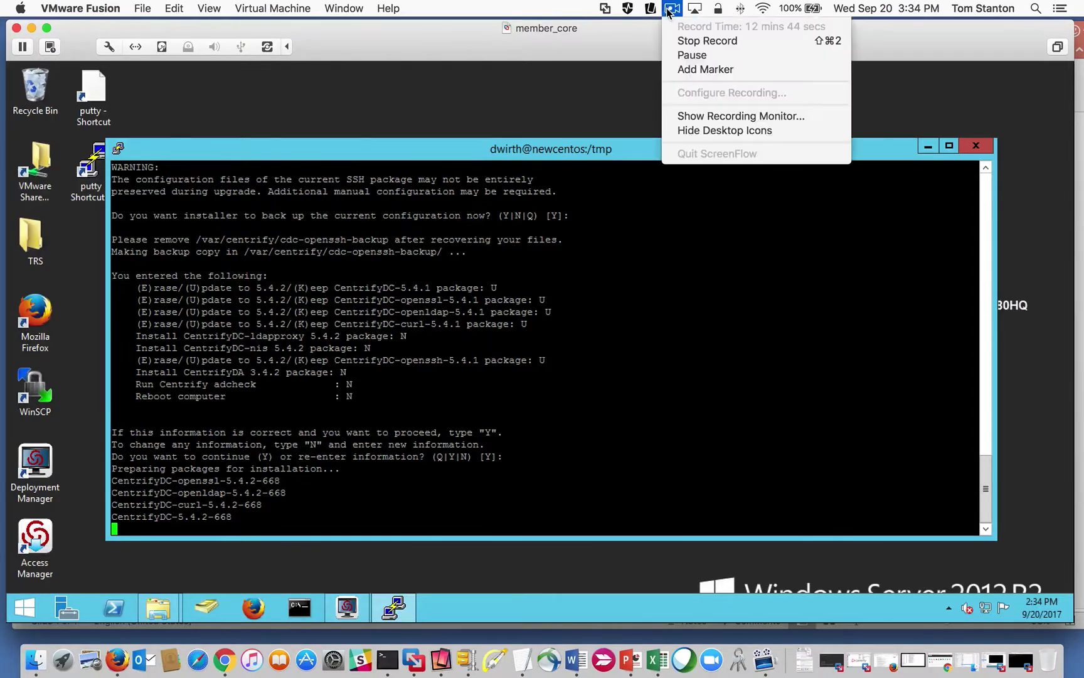
left_click(689, 55)
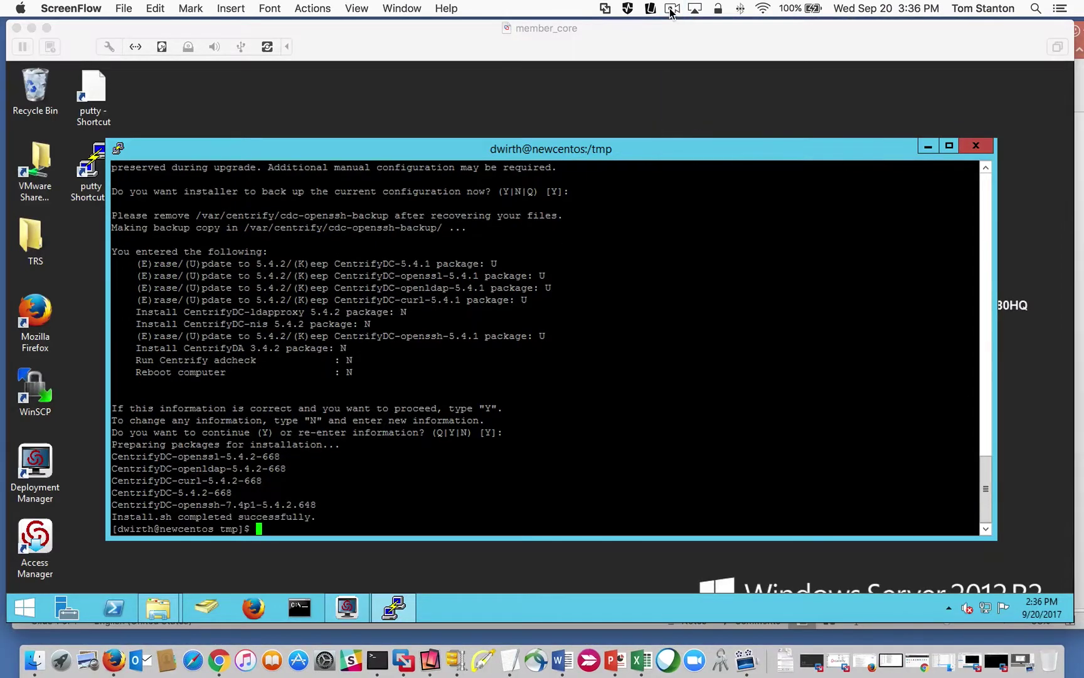
Check the agent version on newcentos with adinfo -v, and run adinfo to inspect its domain join details and CentrifyDC mode.
left_click(321, 436)
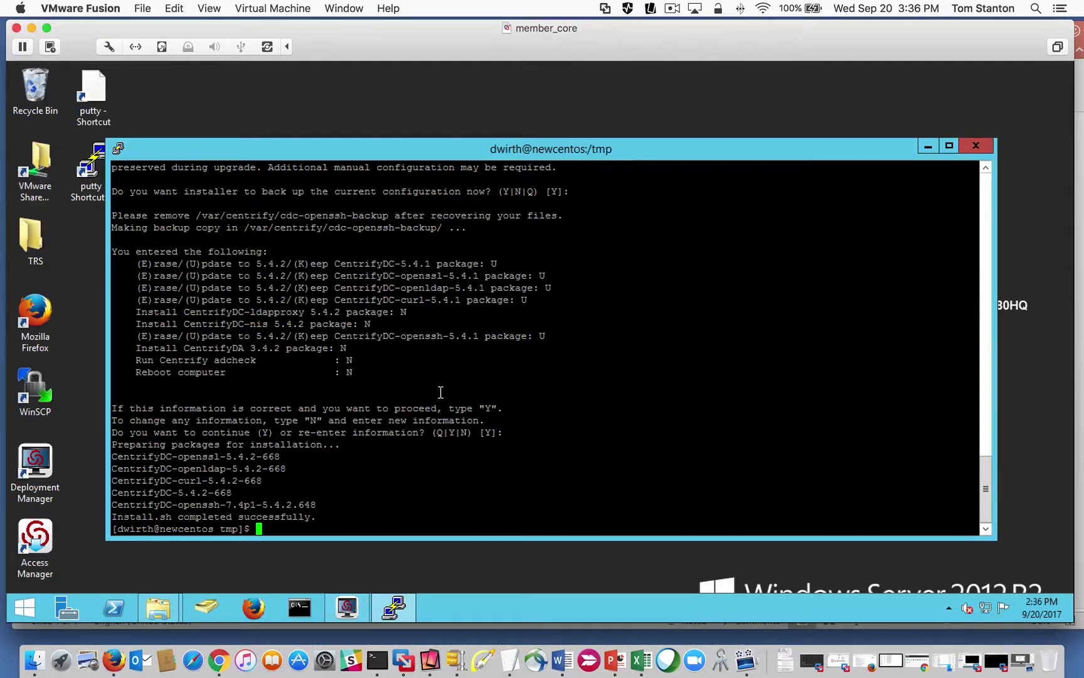
type("adinfo -v")
key("Return")
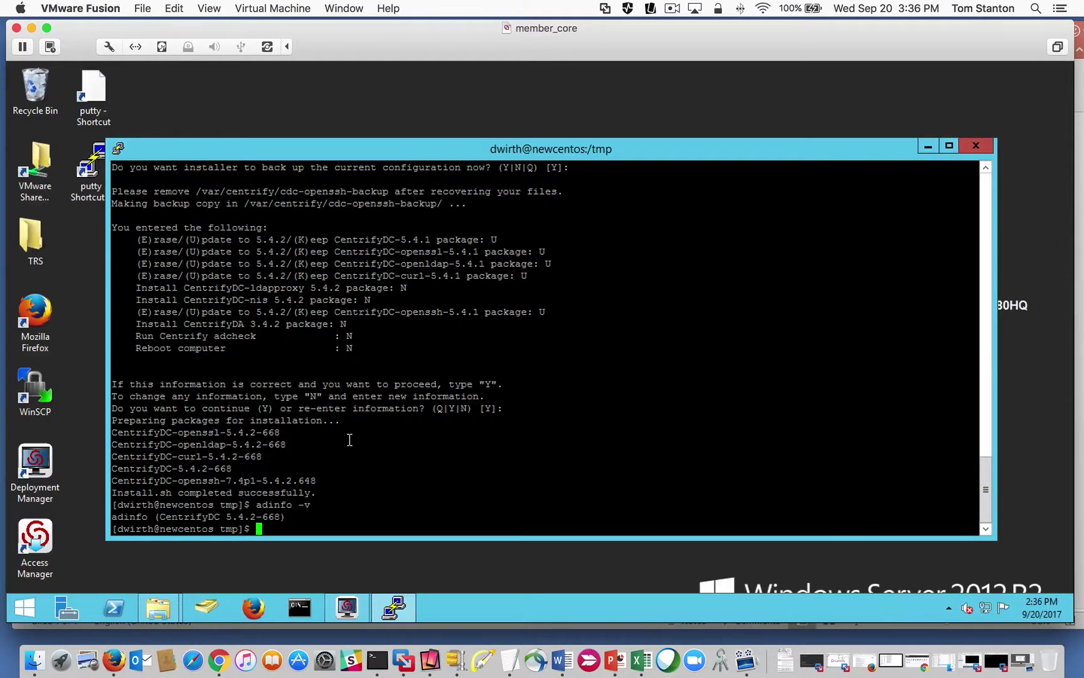
type("adinfo")
key("Return")
double_click(239, 504)
List the Active Directory users on newcentos with adquery user.
type("adquery user")
key("BackSpace")
key("BackSpace")
key("BackSpace")
key("BackSpace")
type("user")
key("Return")
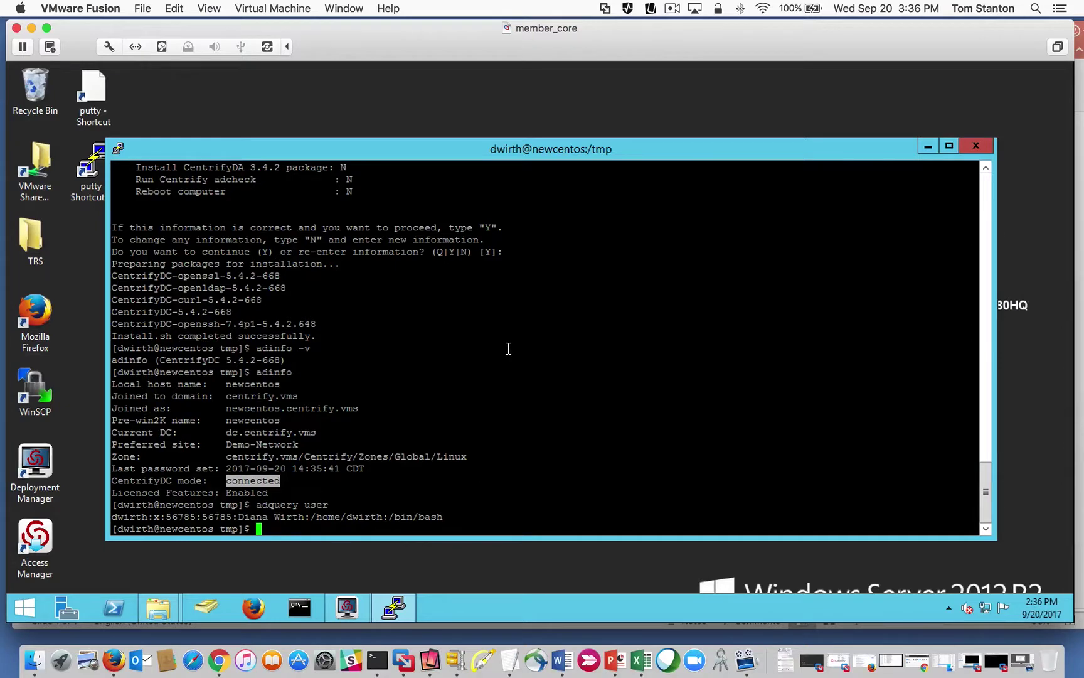
left_click(672, 9)
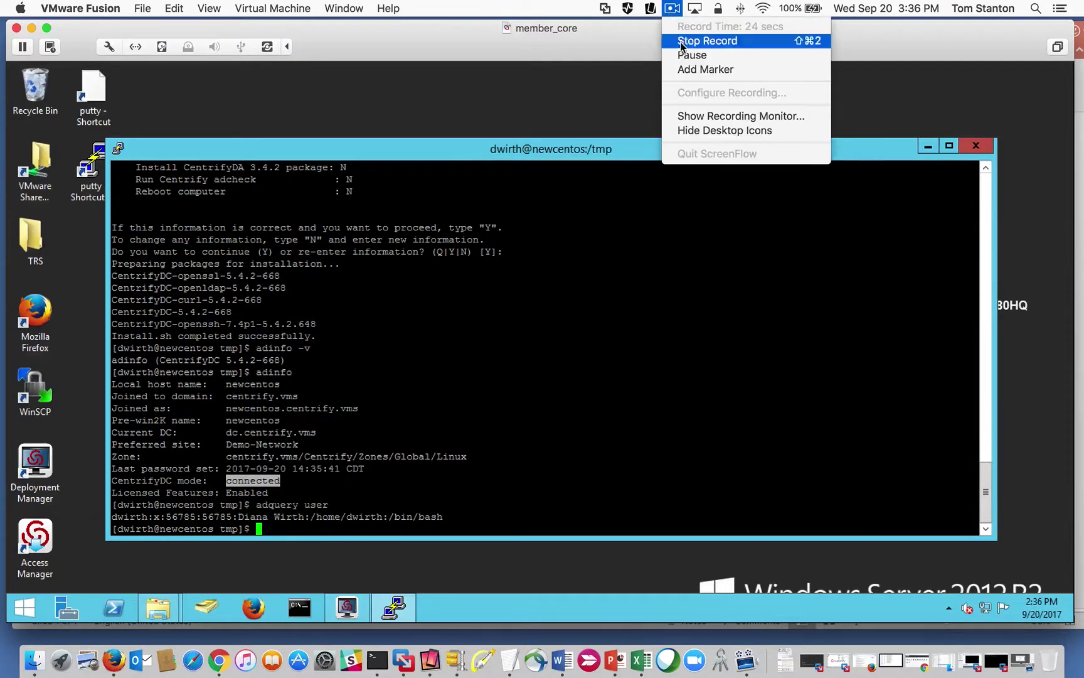
left_click(685, 56)
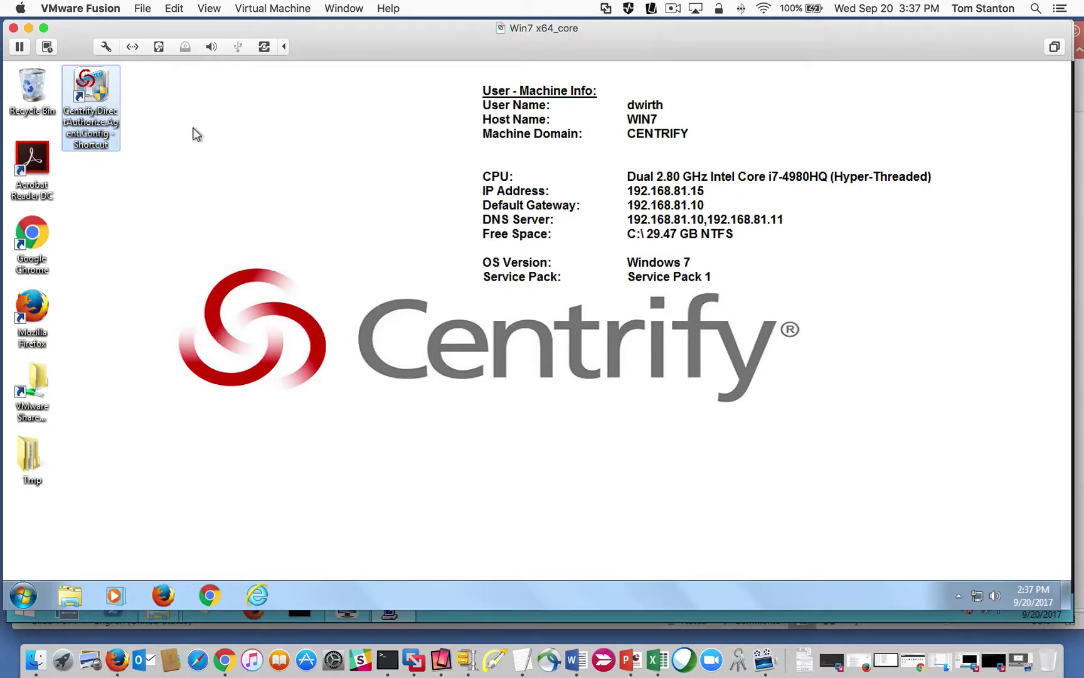
Open the DirectAuthorize Agent Control Panel on the Win7 machine, allowing elevation, inspect the connected zone and agent version, and close it.
double_click(91, 96)
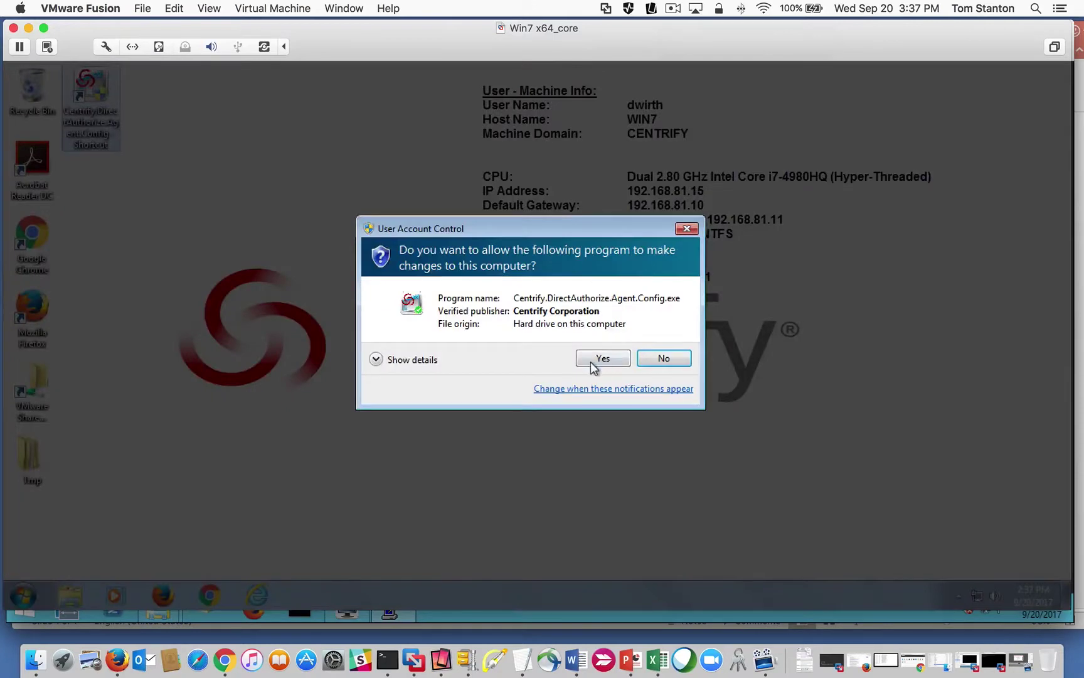
left_click(596, 362)
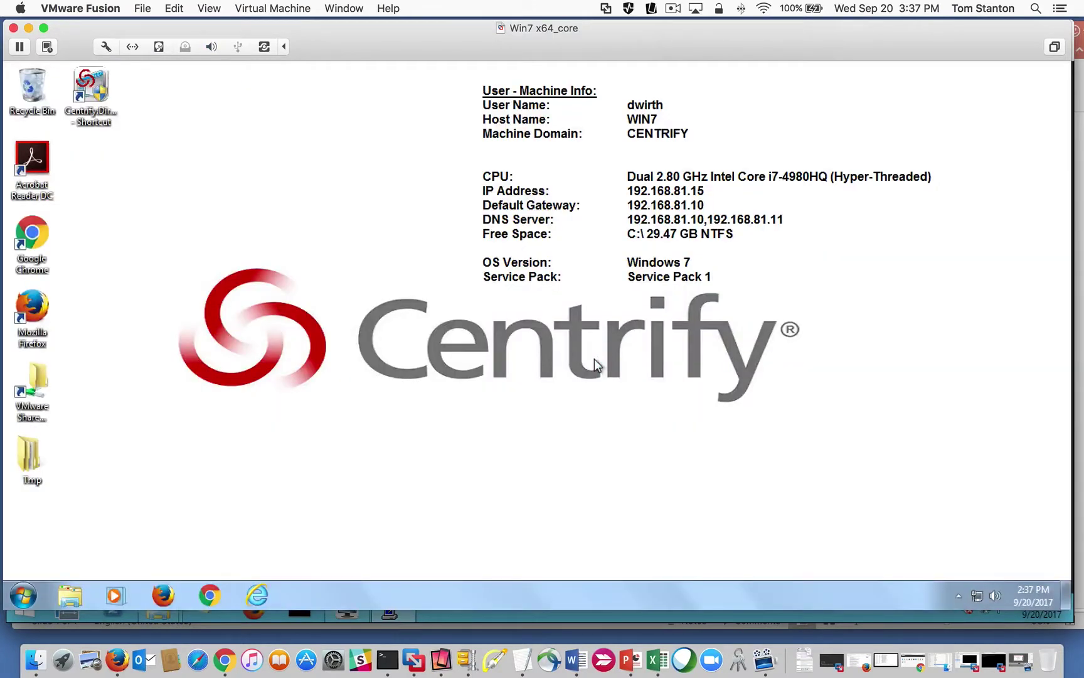
left_click_drag(243, 167, 293, 165)
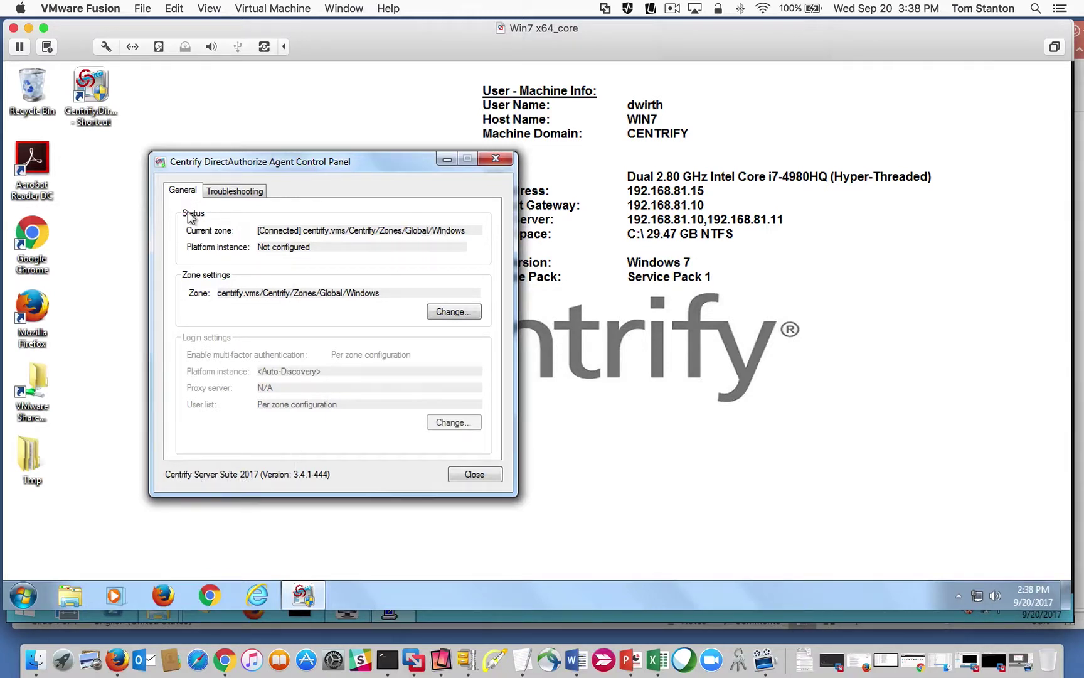
left_click(494, 159)
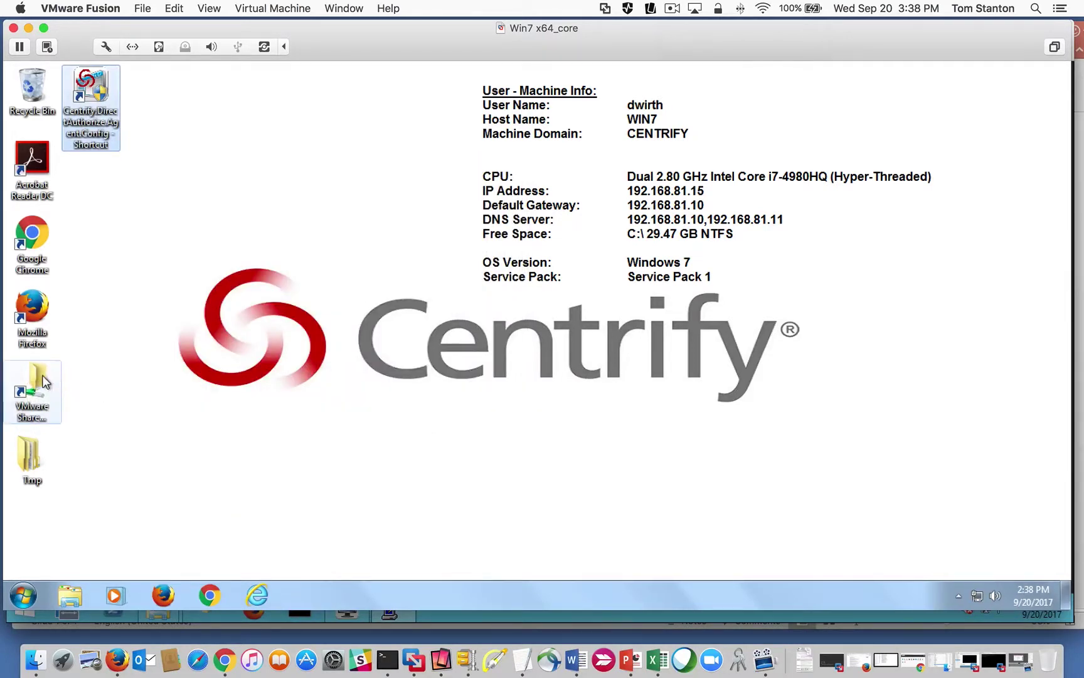
Browse from the Tmp folder through Centrify_Software, CSS_2017 and CSS_2017.2 into the Centrify-Agent-for-Windows-3.4.2 archive's inner folder.
double_click(30, 471)
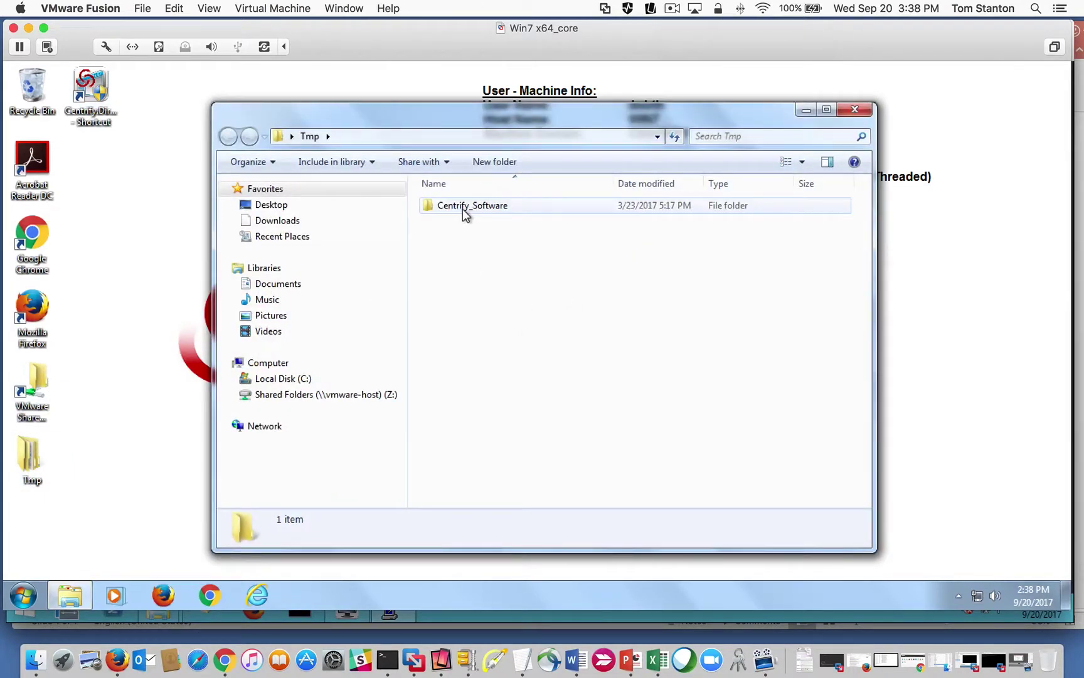
double_click(463, 209)
double_click(457, 207)
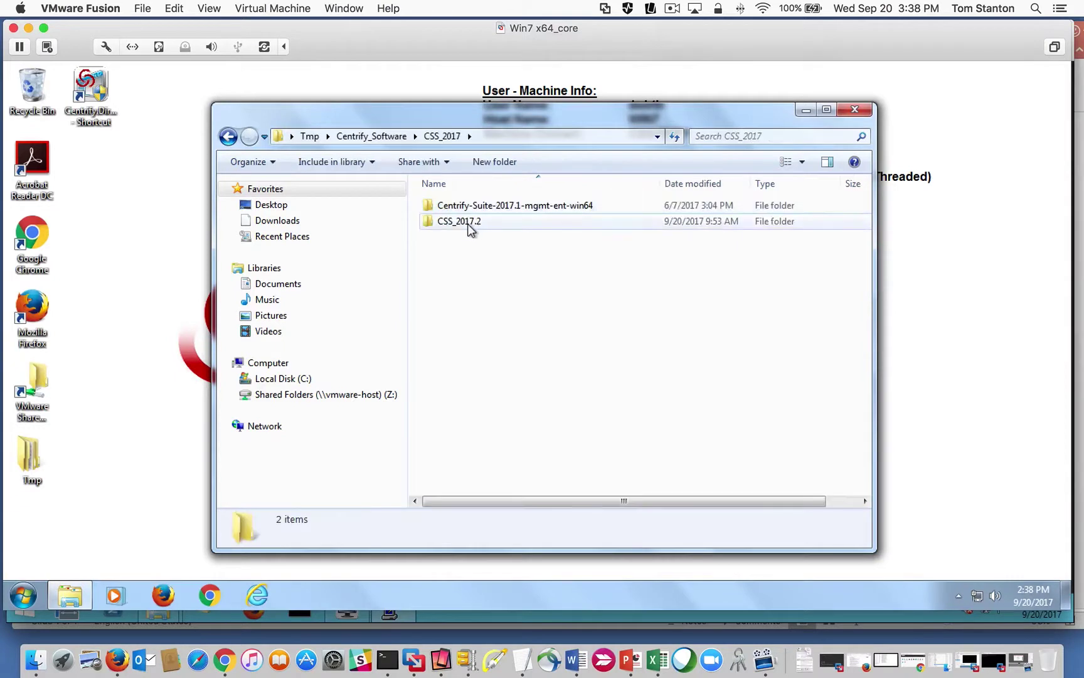
double_click(470, 227)
double_click(477, 213)
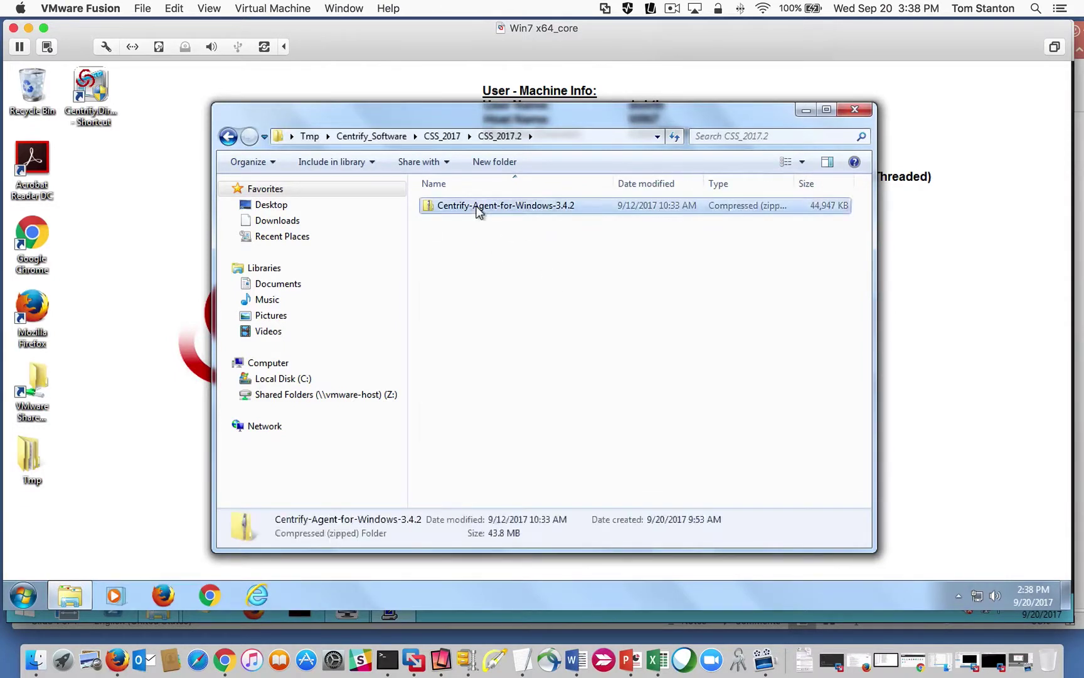
left_click(472, 209)
double_click(472, 208)
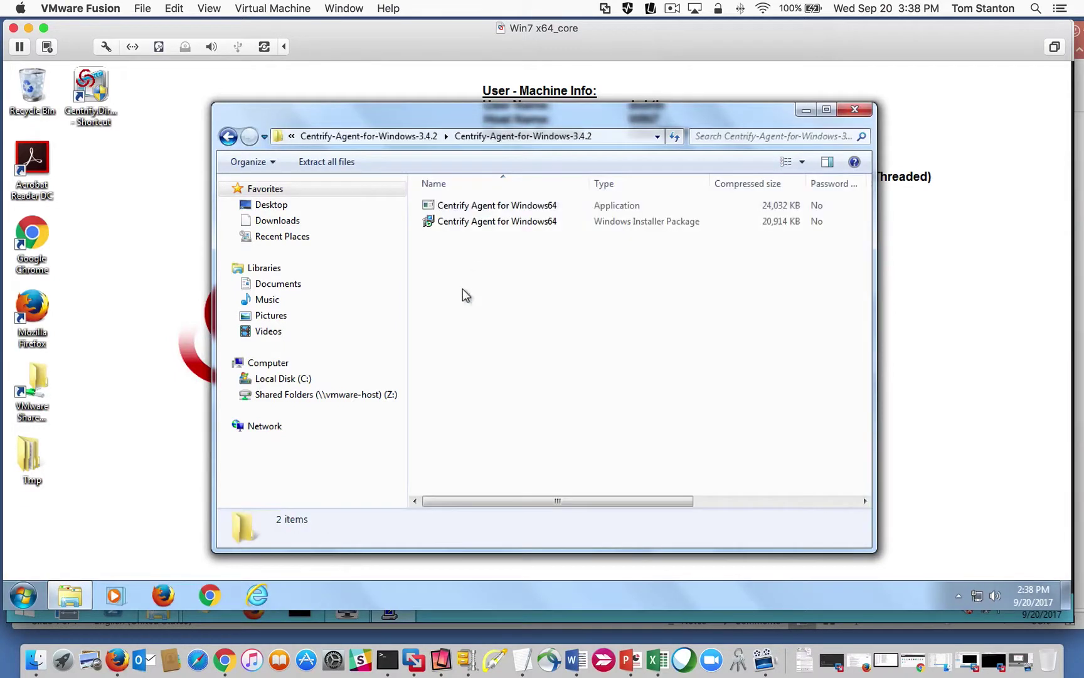
Launch the Centrify Agent for Windows64 installer package, agree to upgrade the older version and continue past the welcome page.
double_click(478, 227)
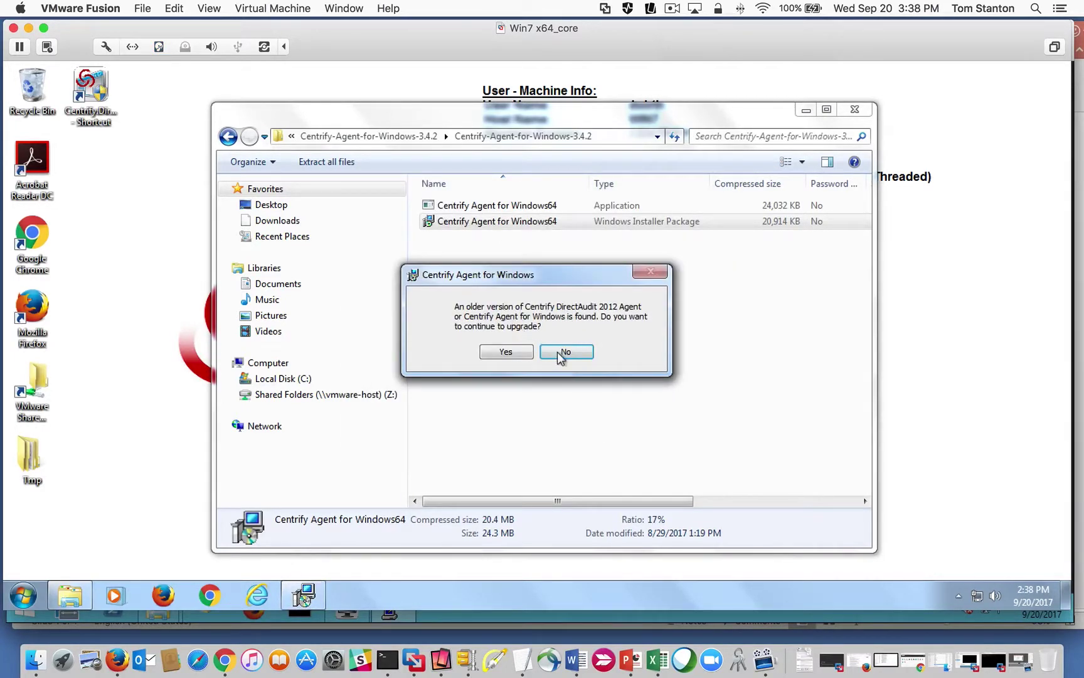
left_click(499, 352)
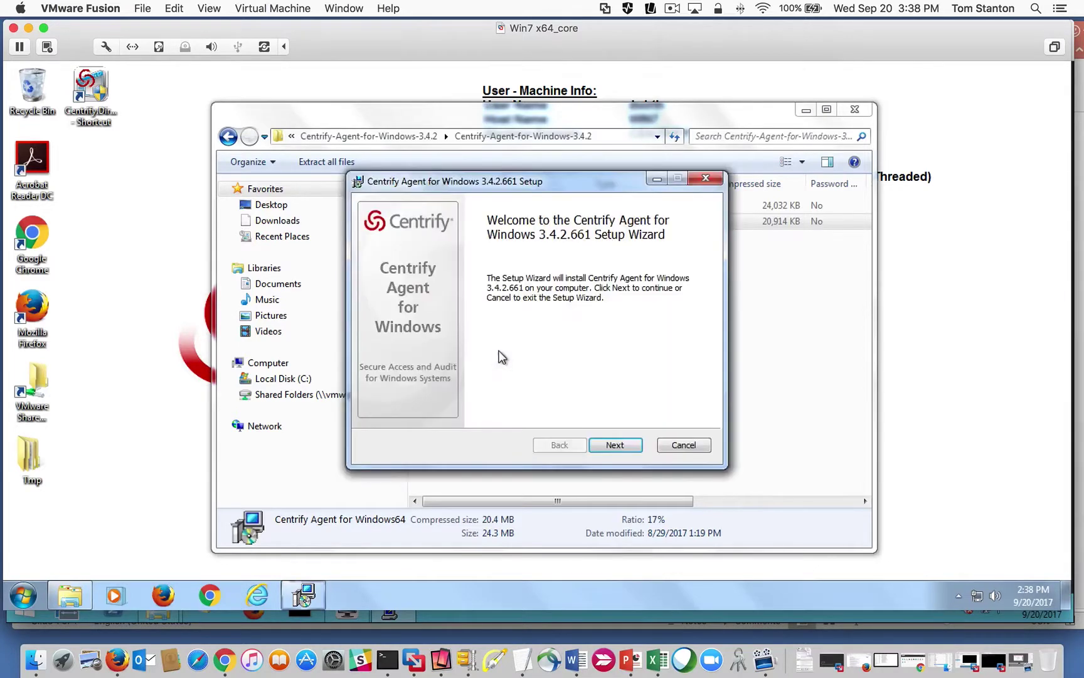
left_click(615, 445)
Accept the license agreement and enable Continue and reboot automatically for the agent installation.
left_click(376, 409)
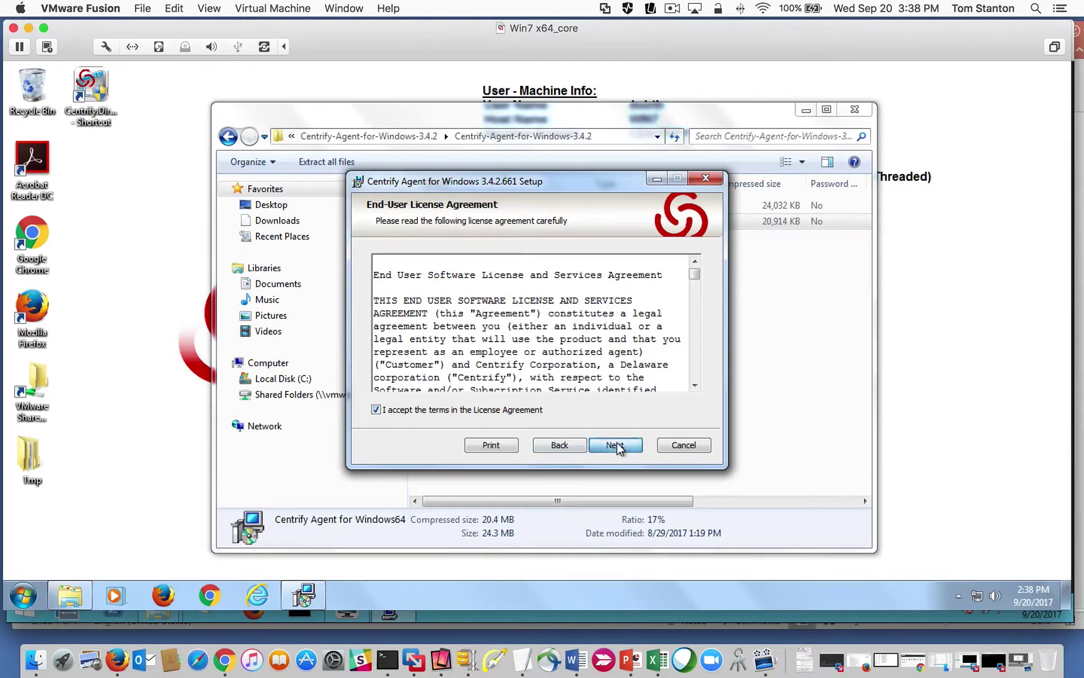
left_click(616, 445)
left_click(384, 384)
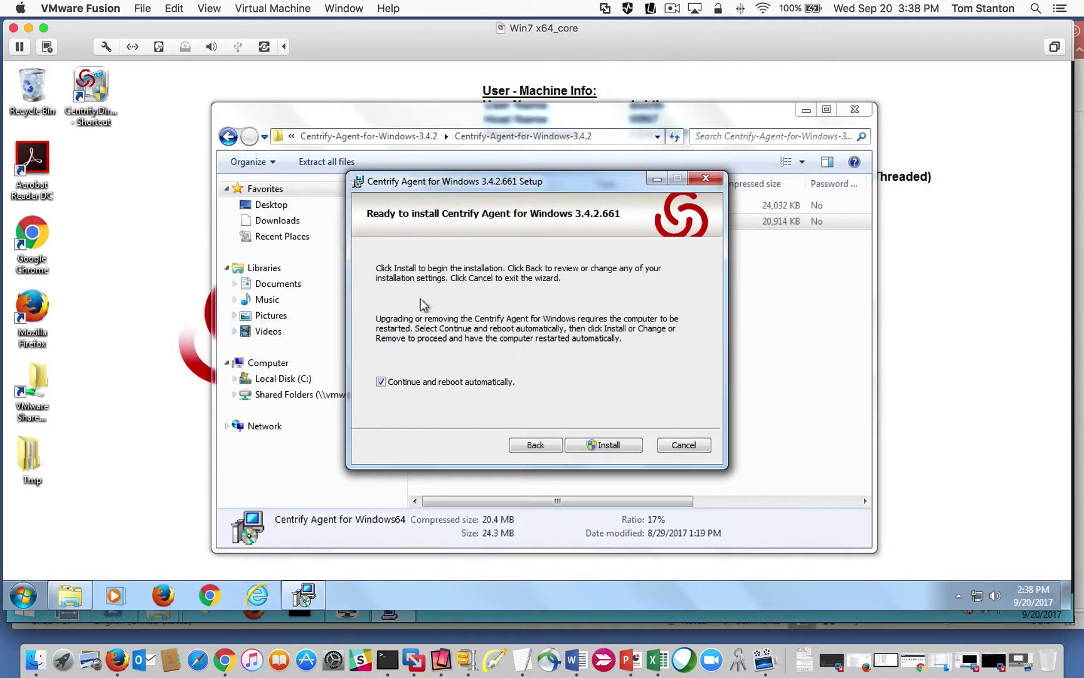
Start the installation of Centrify Agent for Windows 3.4.2.661.
left_click(605, 445)
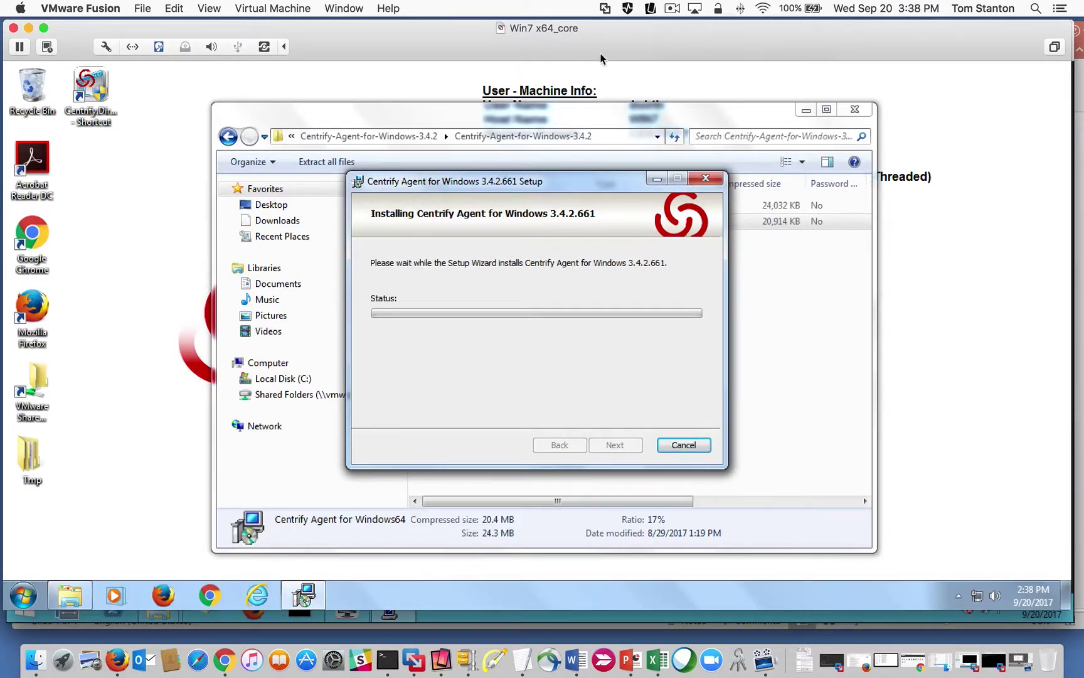
left_click(672, 8)
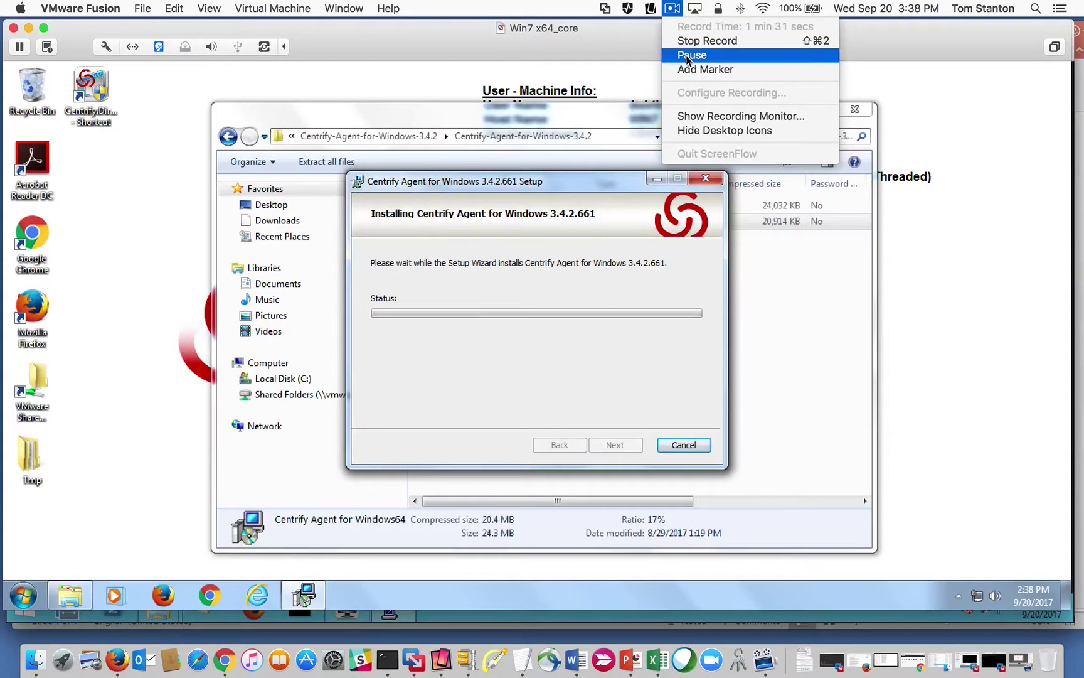
left_click(687, 56)
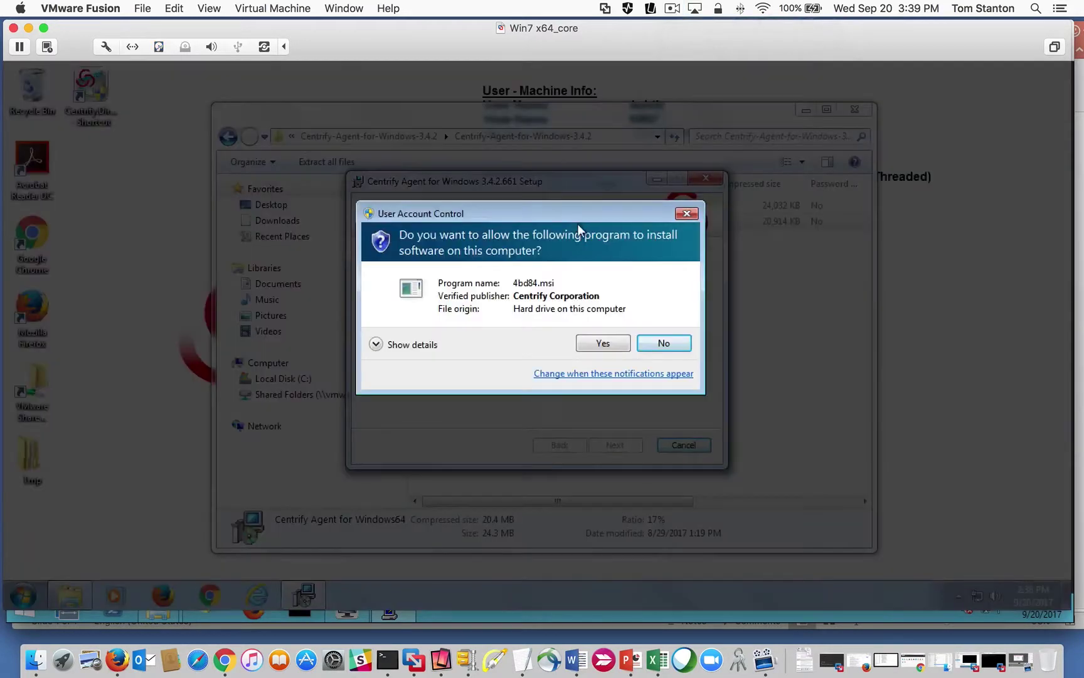
Allow the installer and Centrify Agent Configuration to make changes, accept the required reboot, and finish the setup wizard.
left_click(599, 350)
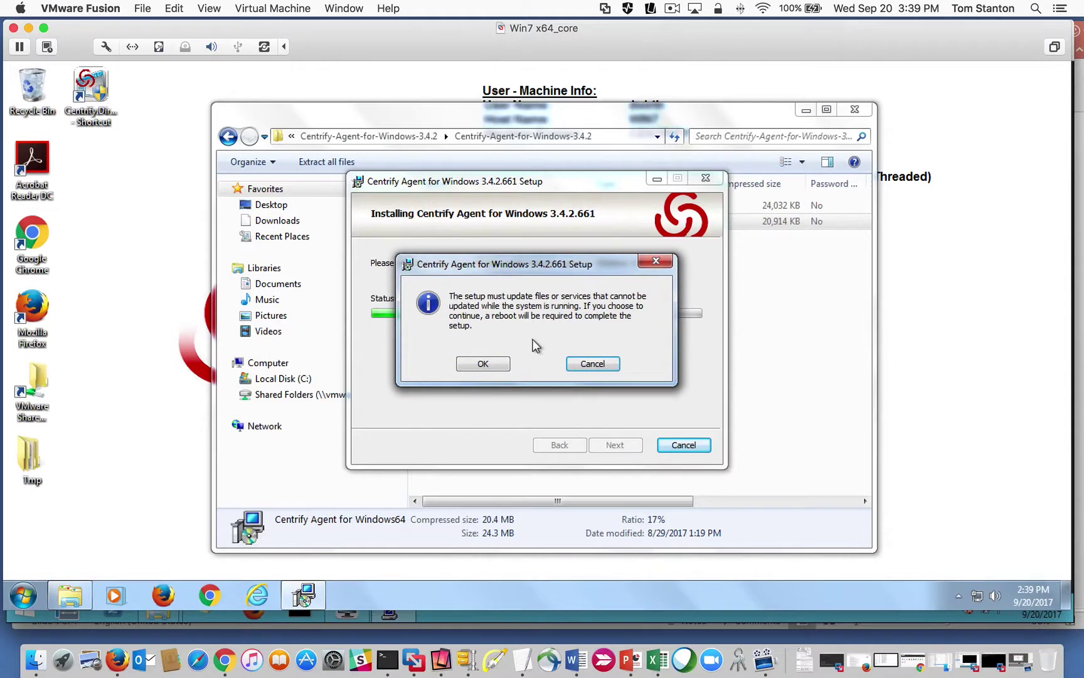
left_click(484, 365)
left_click(483, 365)
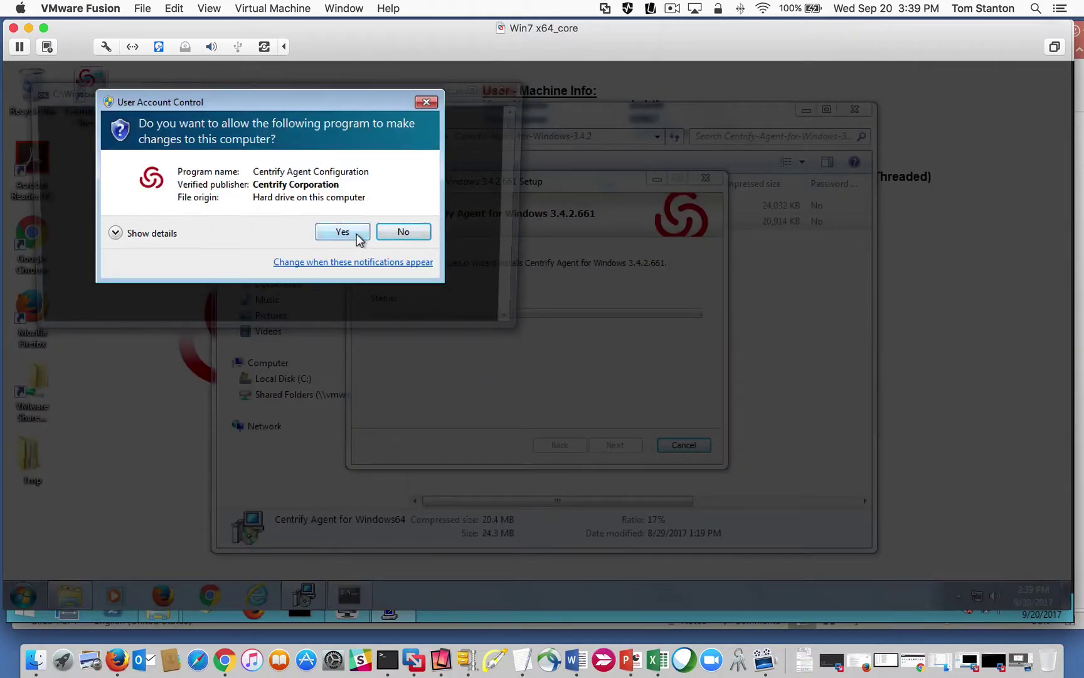
left_click(357, 236)
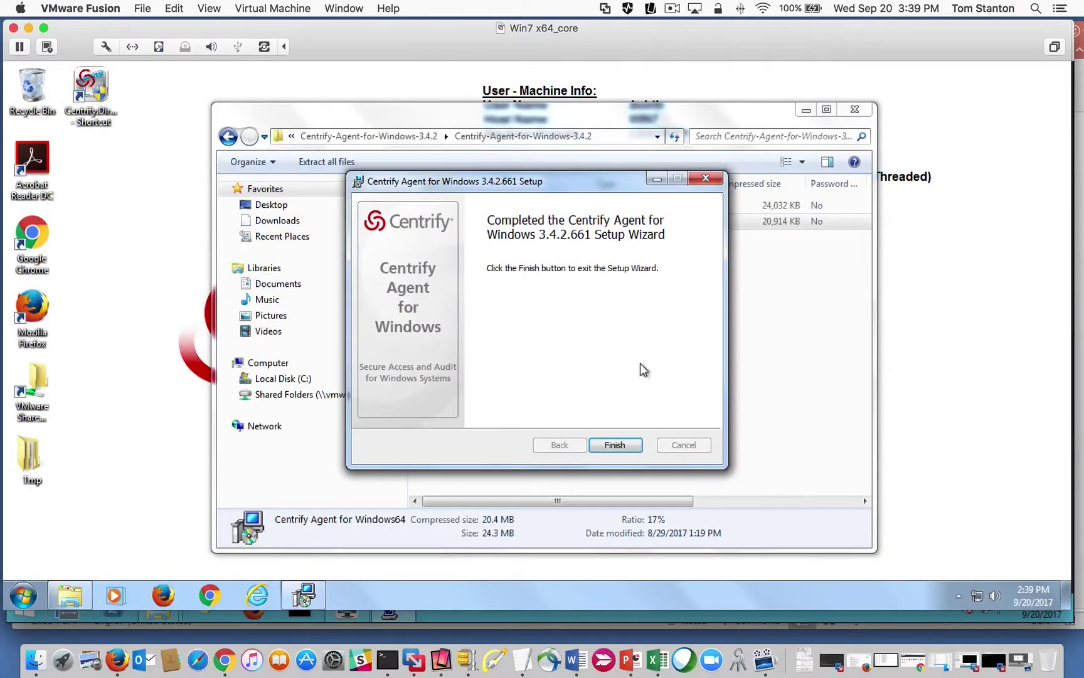
left_click(613, 445)
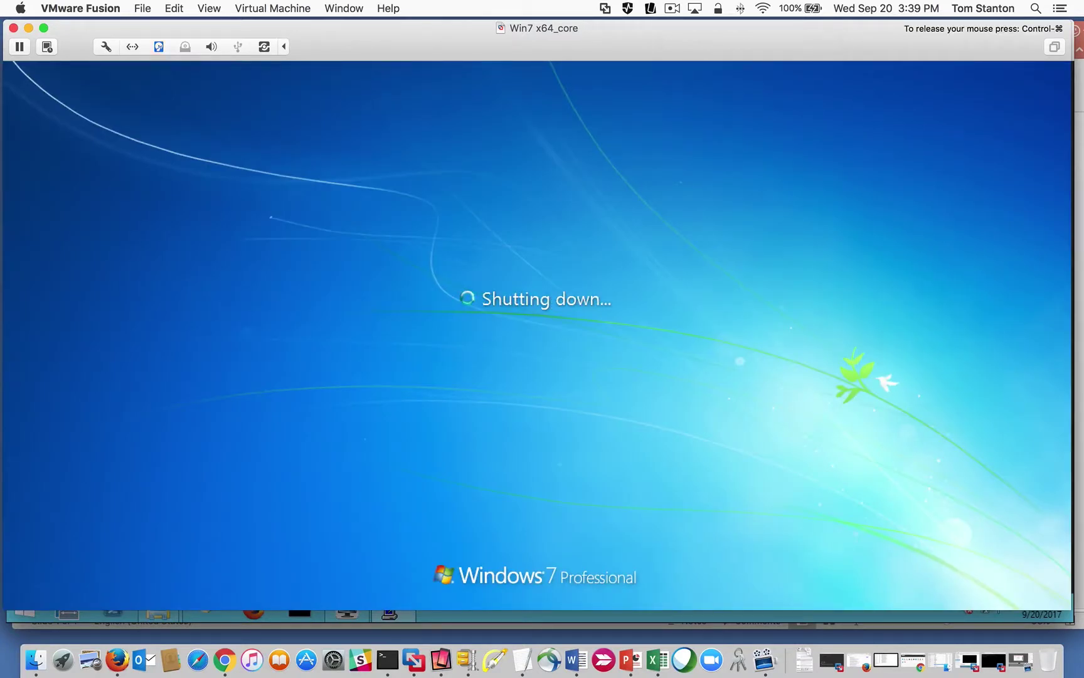
left_click(672, 8)
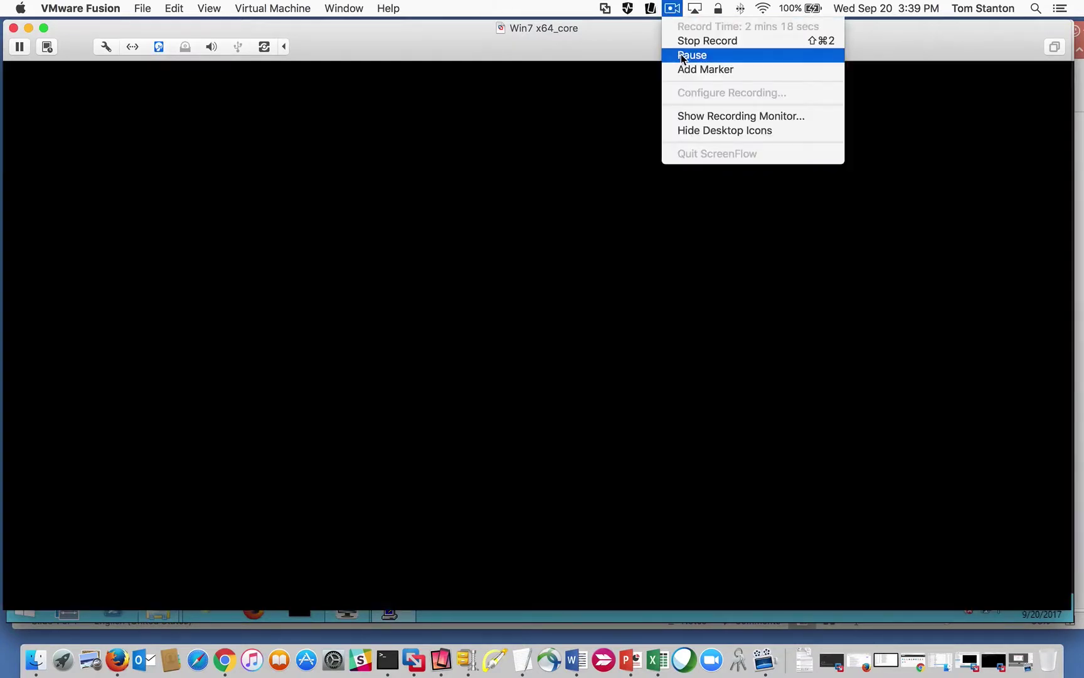
left_click(681, 54)
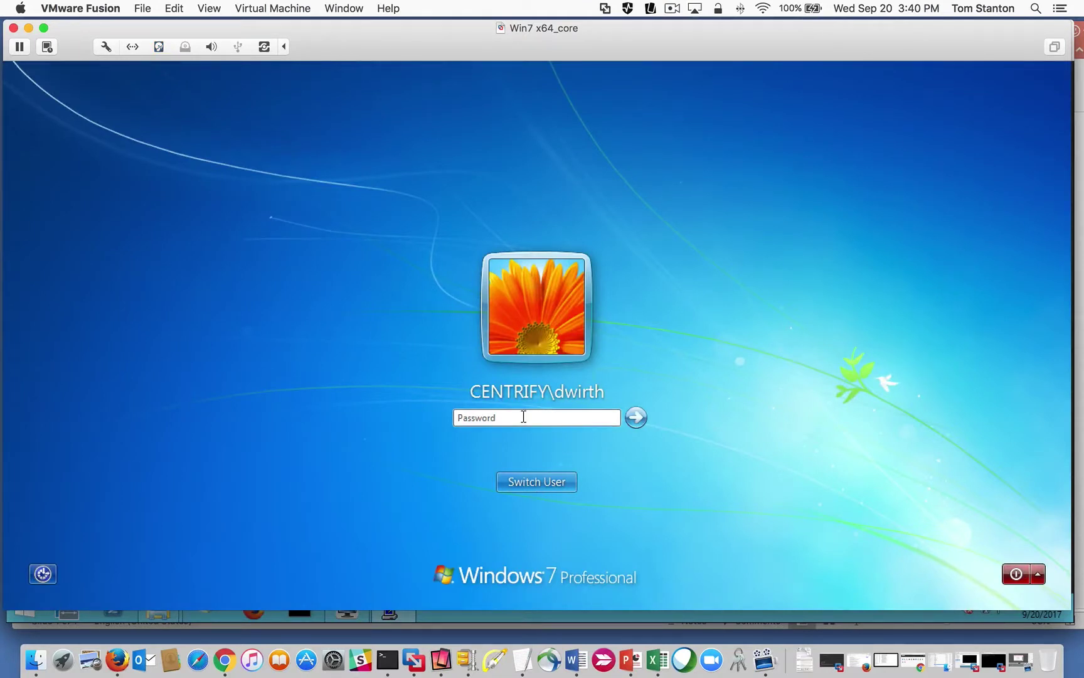
Sign in to the restarted Win7 machine by entering the account password.
left_click(523, 416)
key("Return")
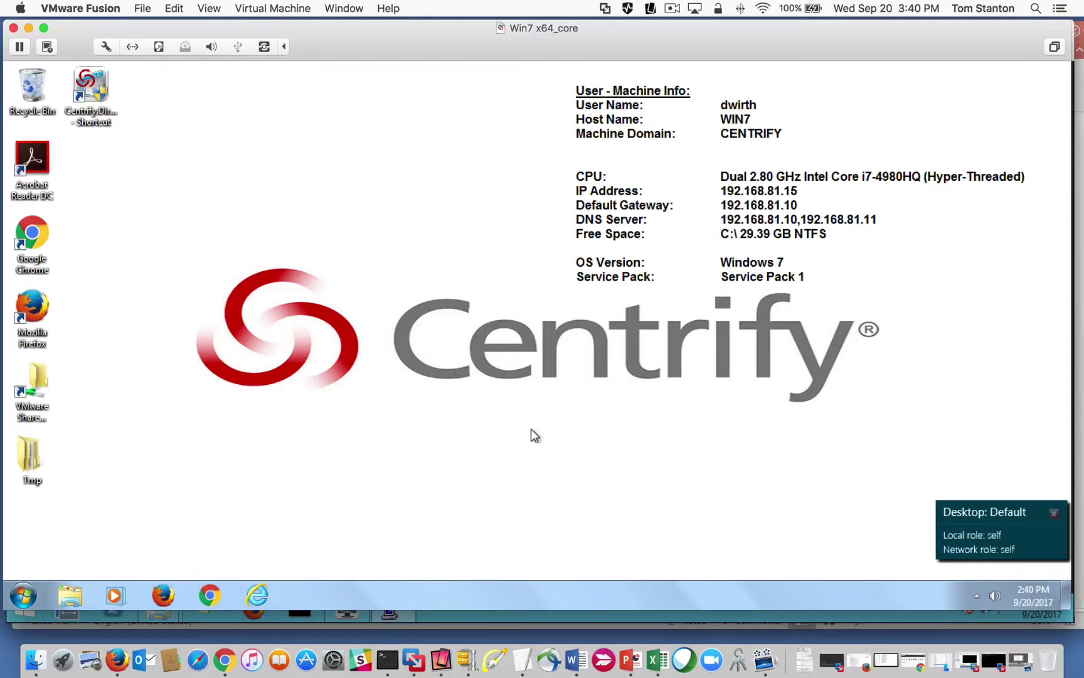
Open Centrify Privilege Elevation Service Settings from its desktop shortcut, allowing elevation, inspect the zone, connection status and version, and close it.
double_click(91, 91)
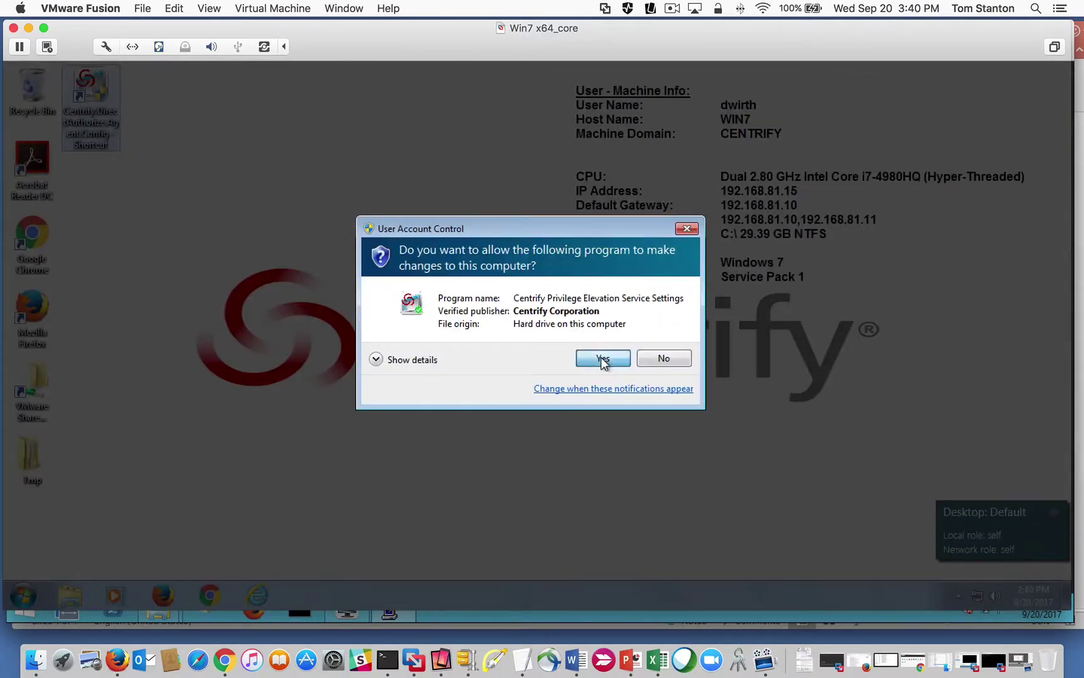
left_click(602, 359)
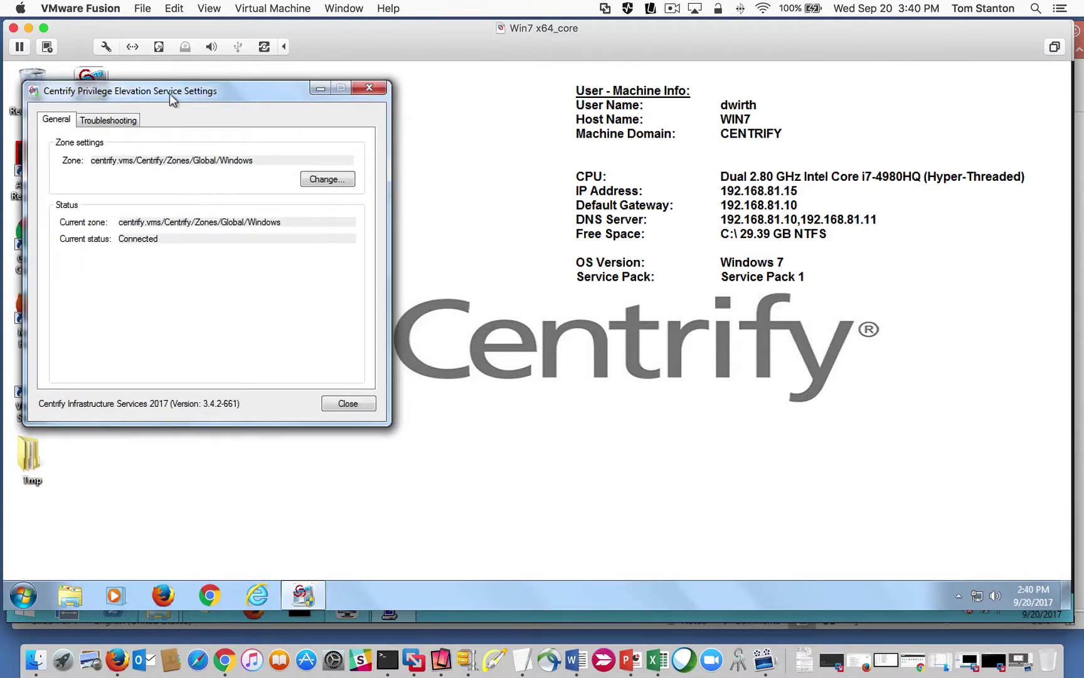
left_click_drag(169, 98, 266, 106)
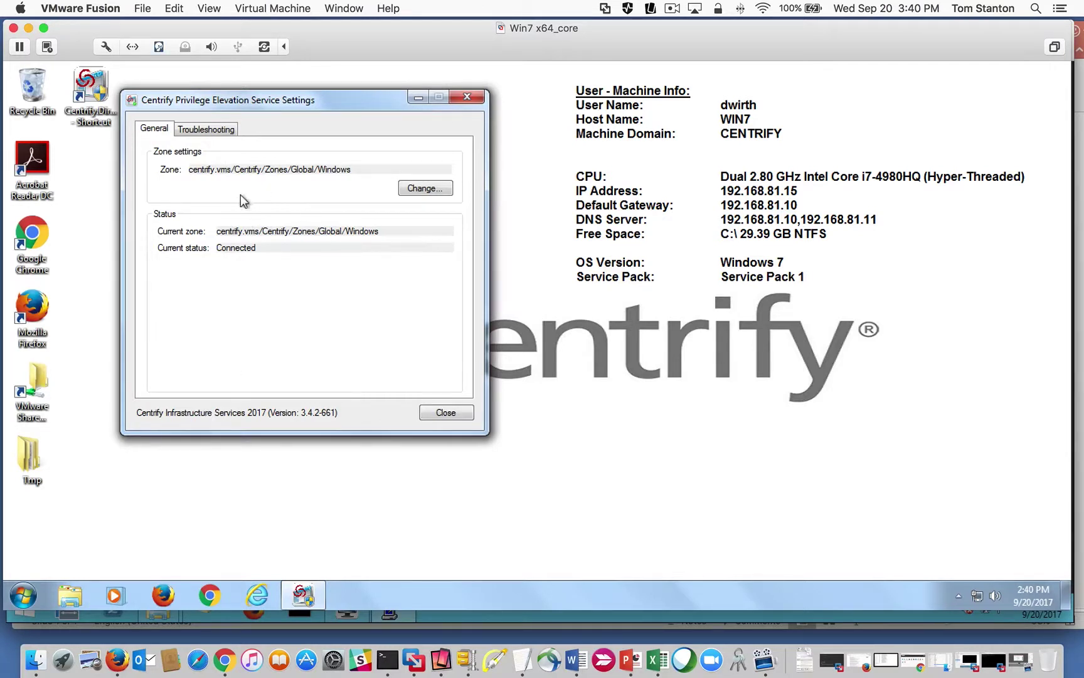
left_click(463, 101)
Switch to the member_core virtual machine and minimize the newcentos terminal session.
left_click(344, 9)
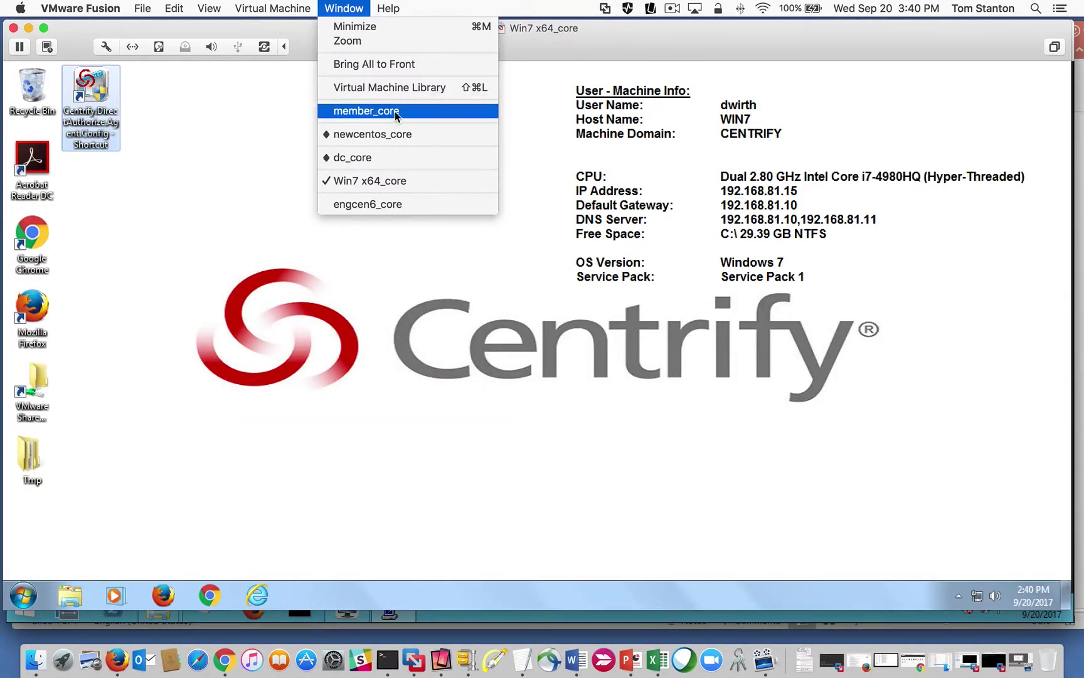
left_click(367, 111)
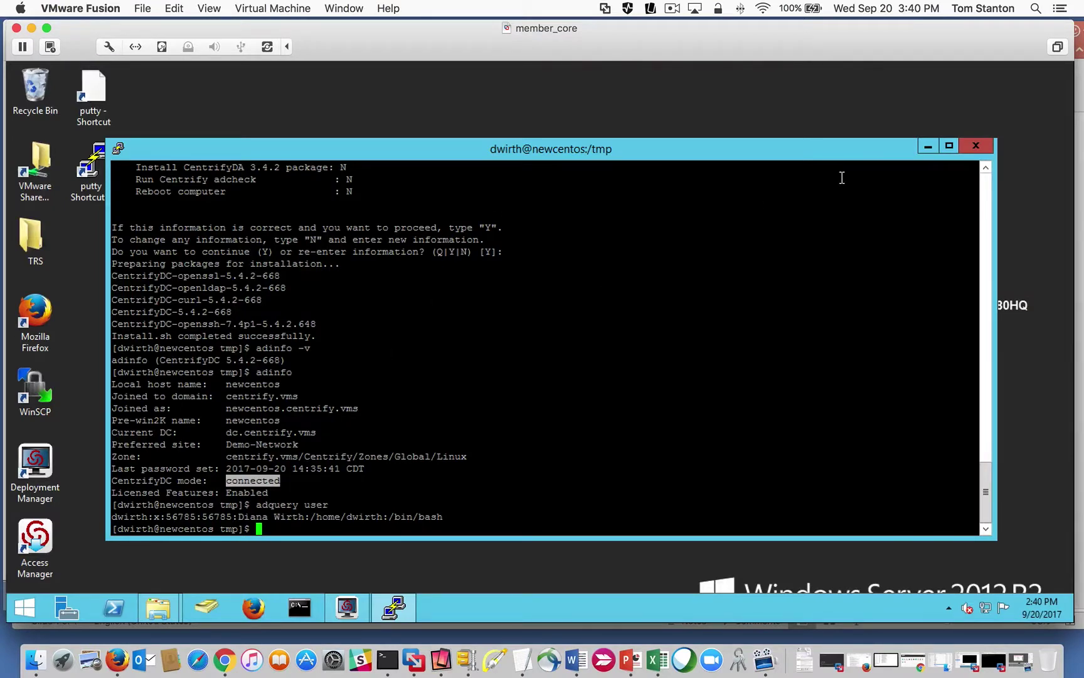
left_click(929, 148)
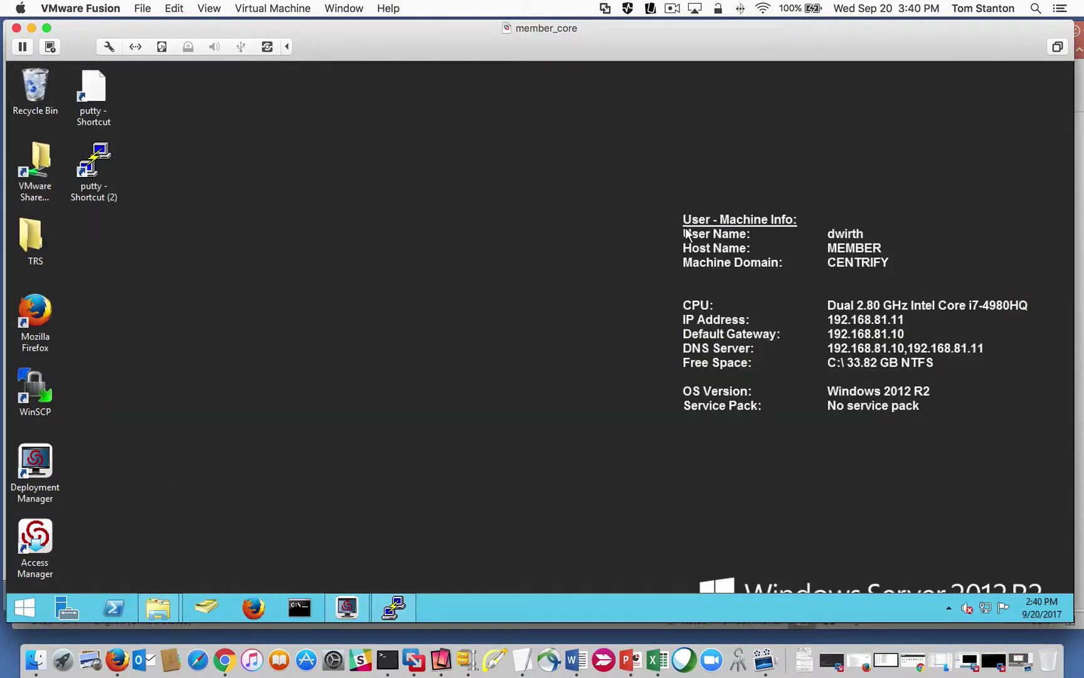
Open Group Policy Management from the server's Administrative Tools.
left_click(26, 608)
left_click(220, 444)
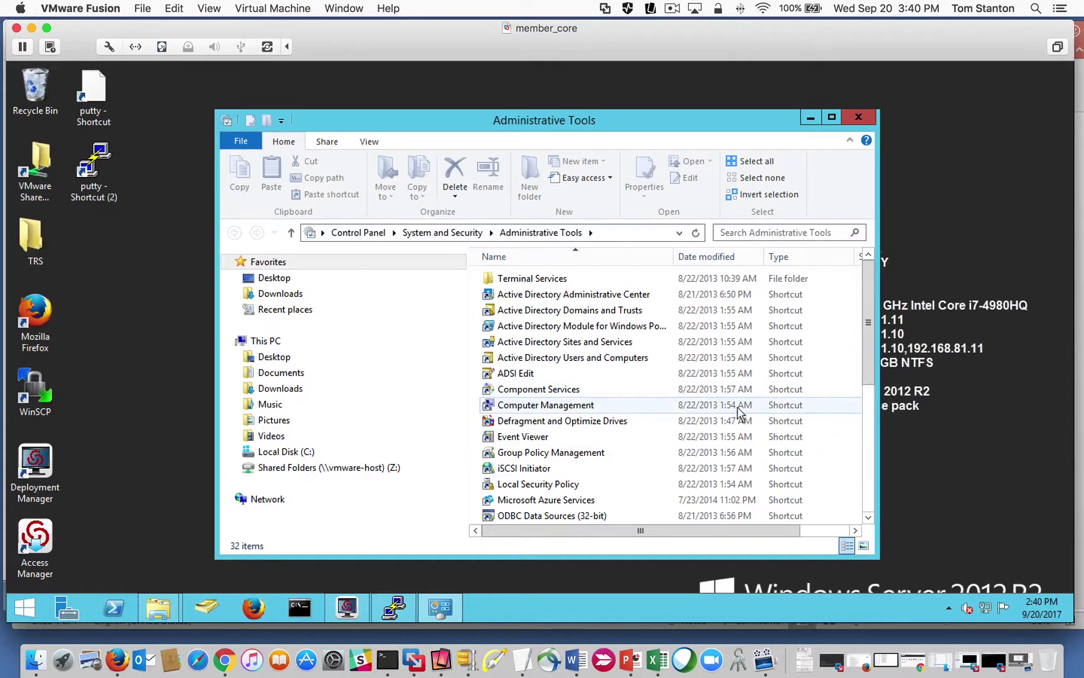
left_click_drag(867, 353, 867, 421)
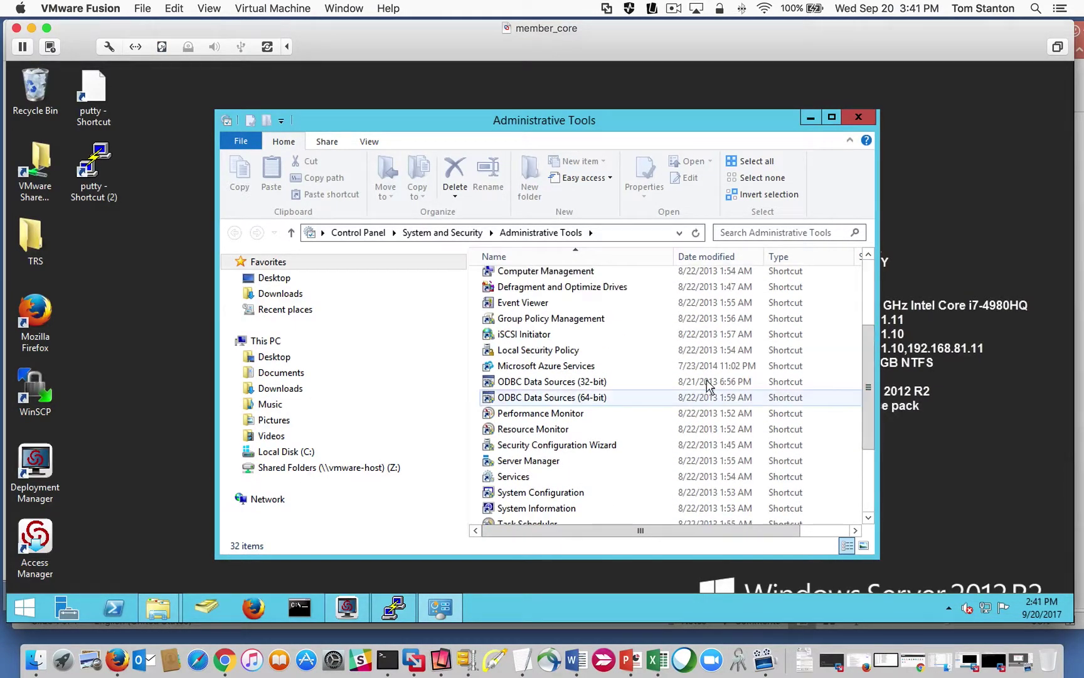
double_click(518, 321)
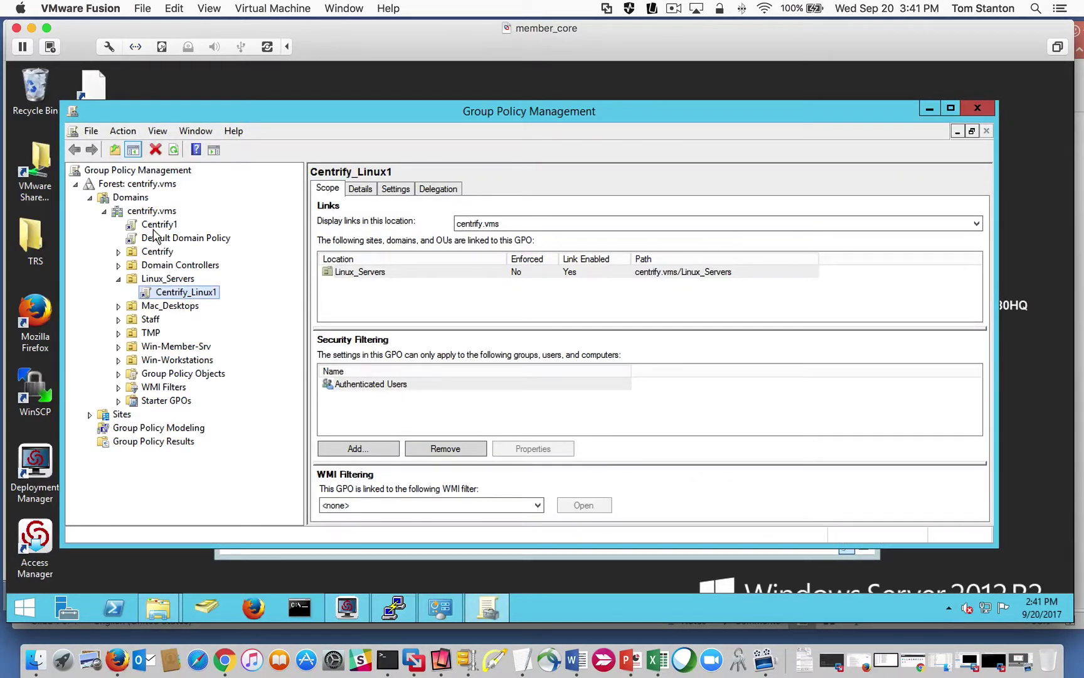
Open the Centrify1 GPO linked to centrify.vms for editing, then enlarge the editor window and widen its tree.
left_click(159, 225)
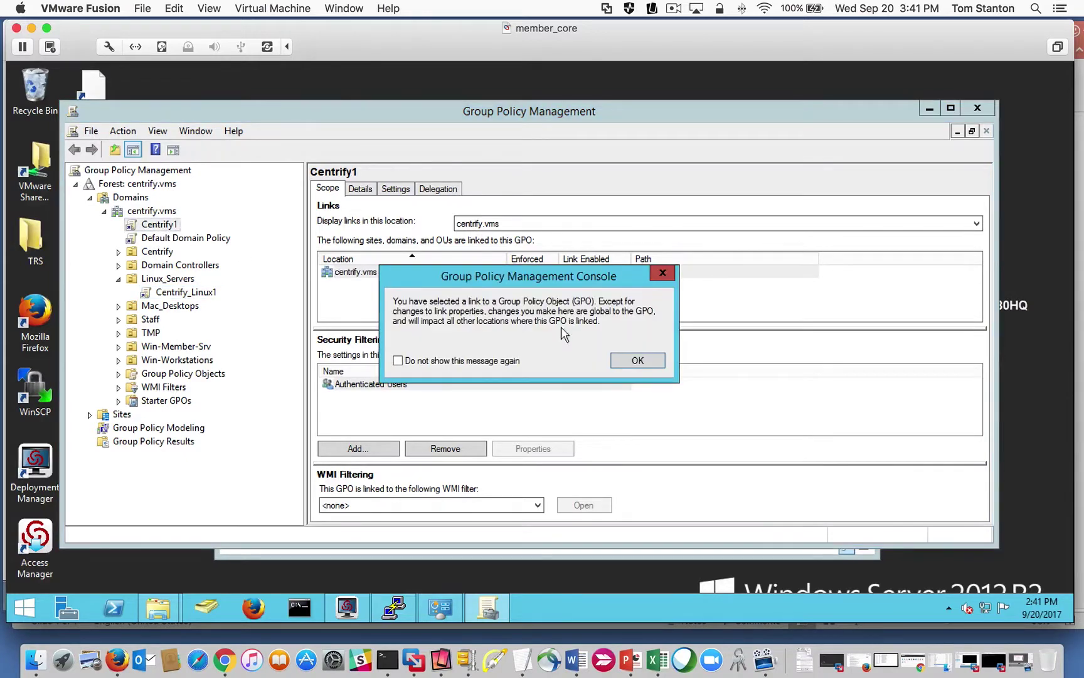
left_click(639, 363)
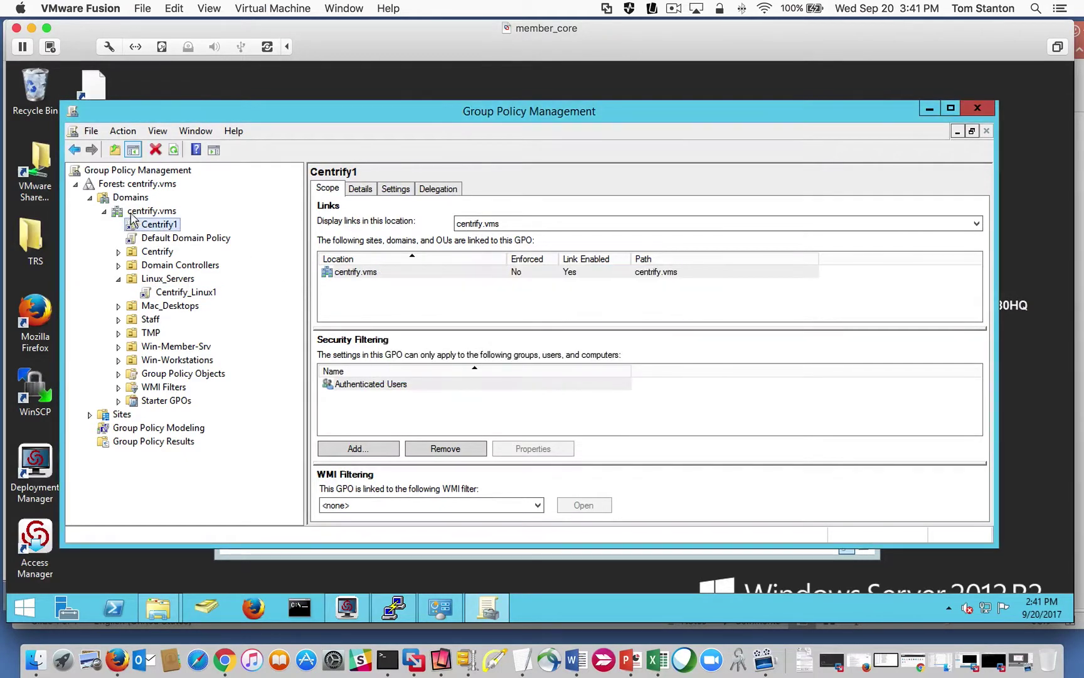
right_click(151, 231)
left_click(221, 234)
left_click_drag(439, 141, 449, 96)
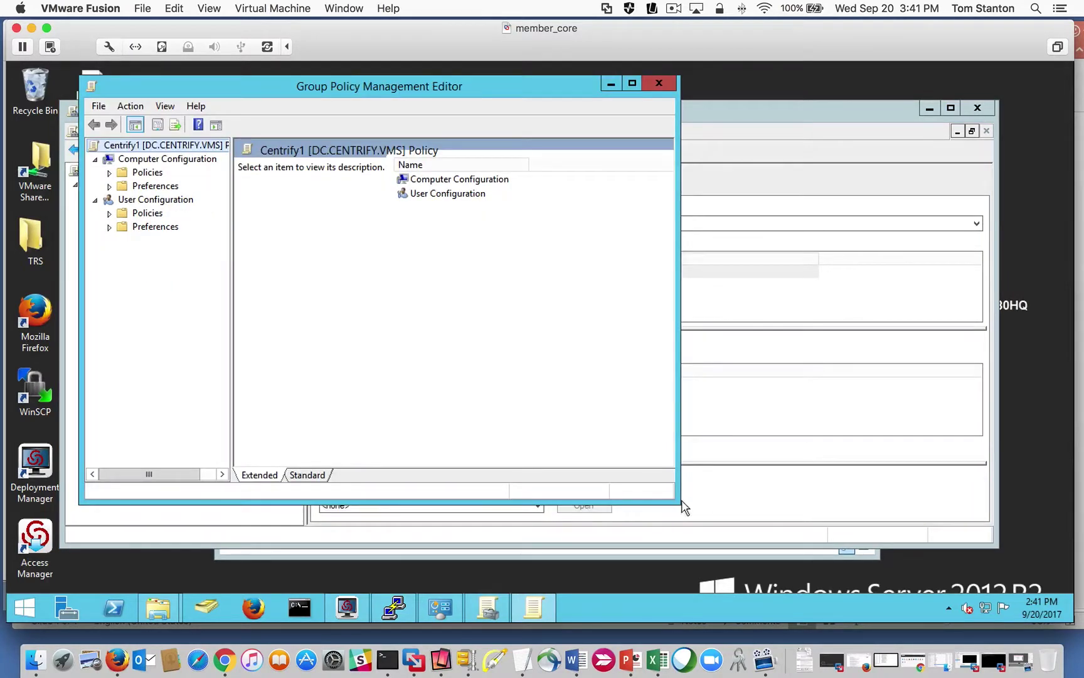
left_click_drag(680, 504, 1030, 578)
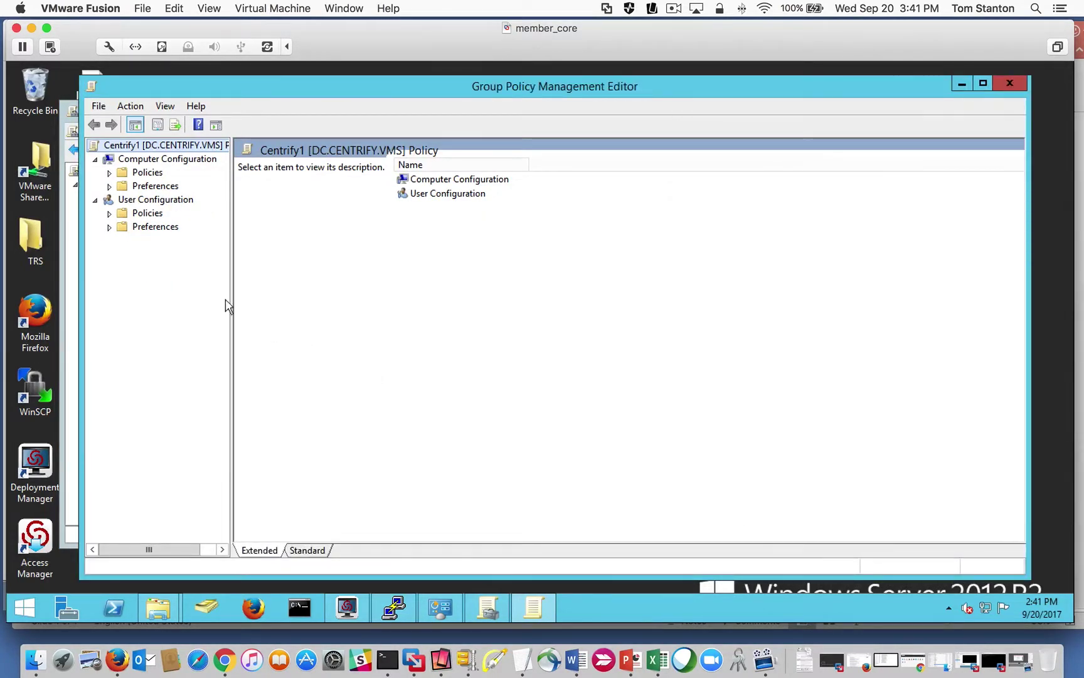
left_click_drag(232, 297, 306, 296)
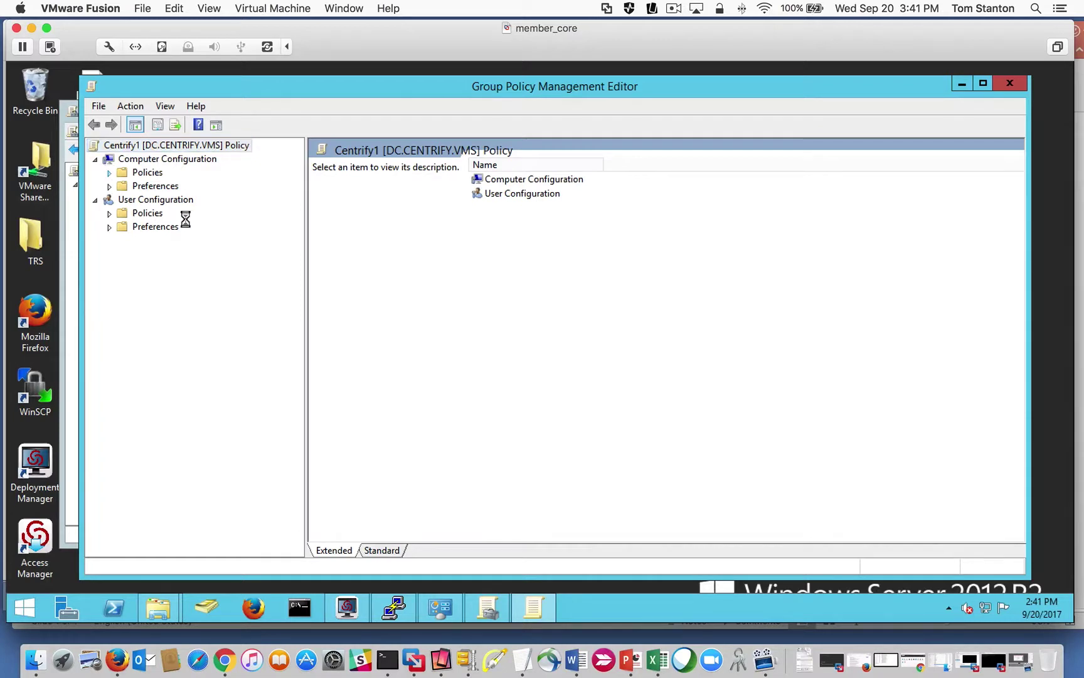
Expand Centrify Settings under the Computer Configuration policies and open its Add/Remove Templates dialog.
left_click(124, 213)
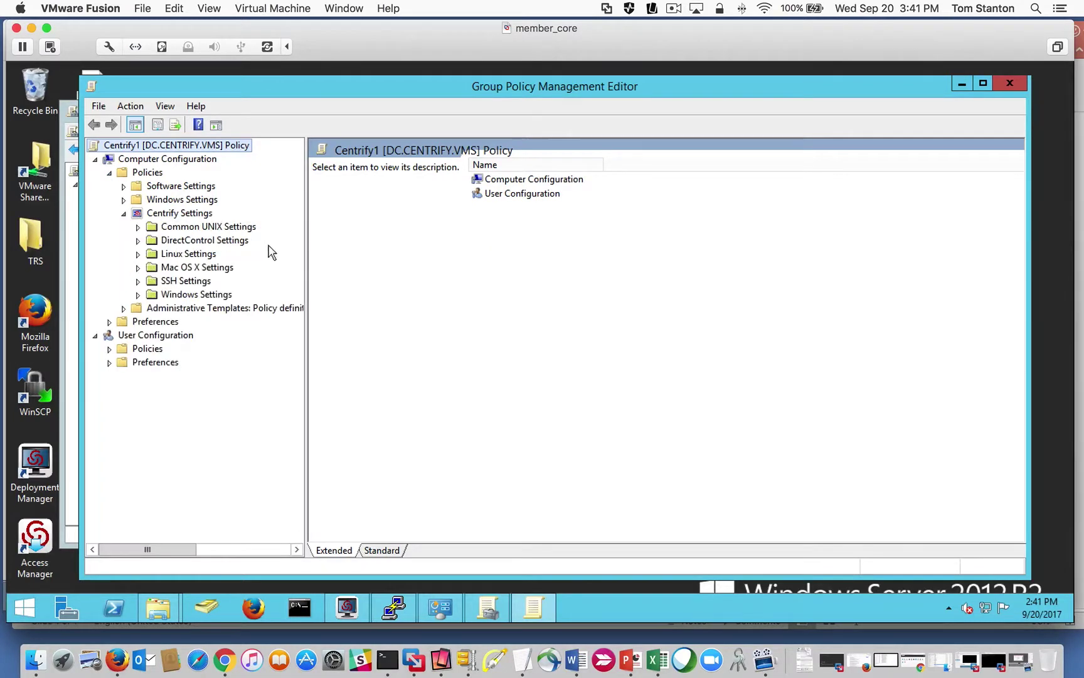
left_click_drag(302, 251, 391, 245)
right_click(175, 216)
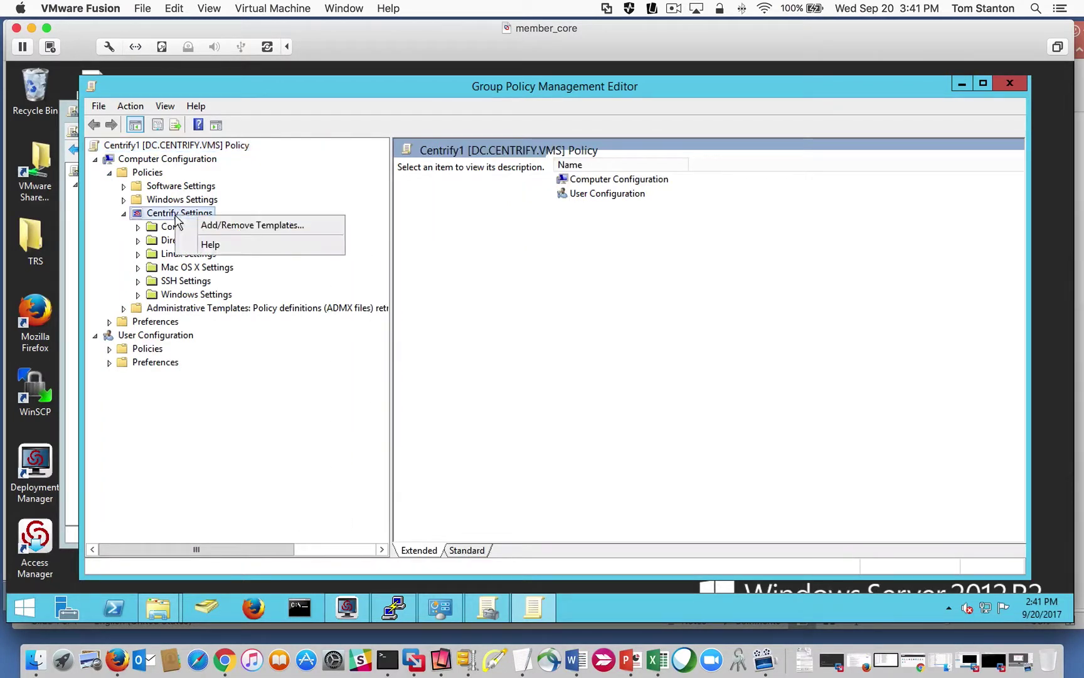
right_click(148, 214)
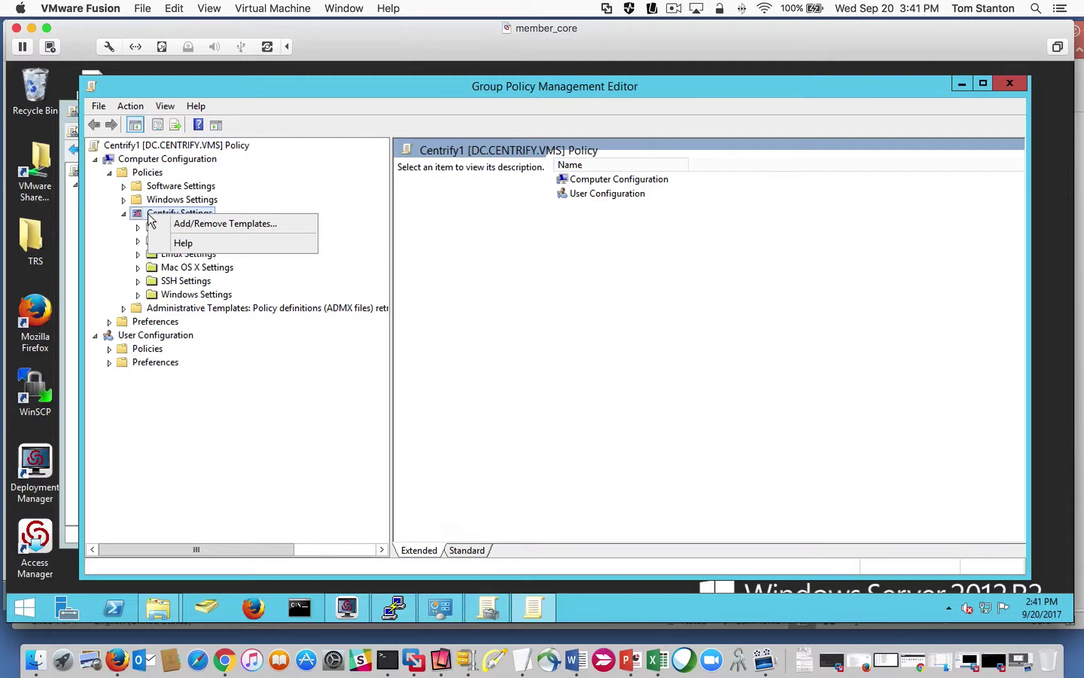
left_click(211, 226)
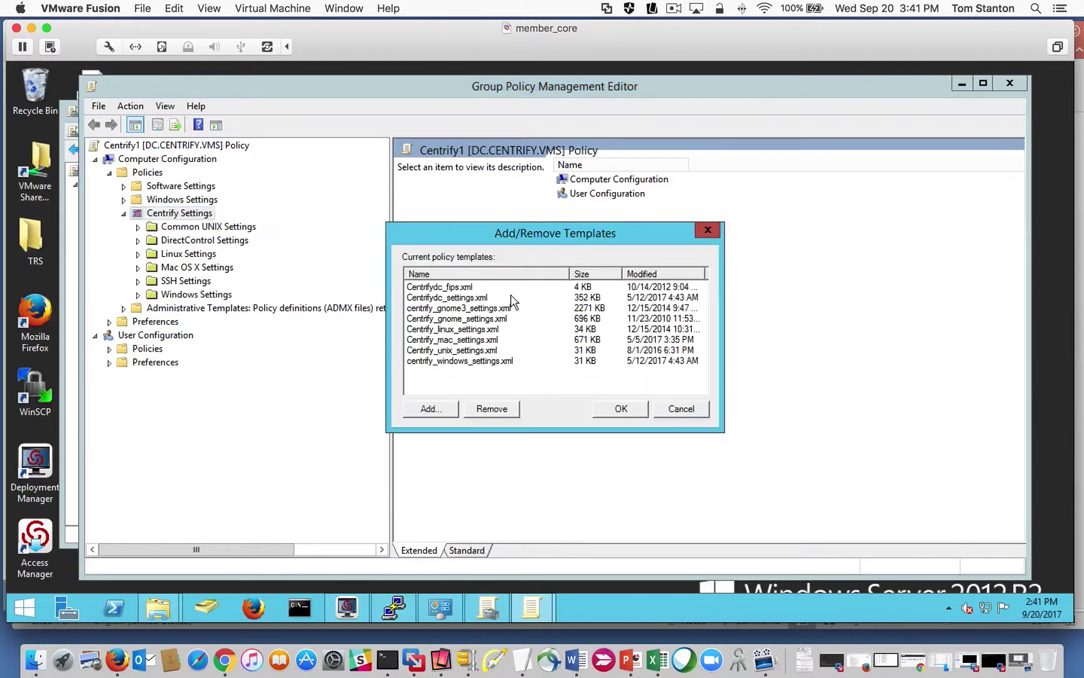
Check the modified dates of the centrify_windows_settings, Centrifydc_settings and Centrify_mac_settings templates, and close the dialog without changes.
left_click(644, 361)
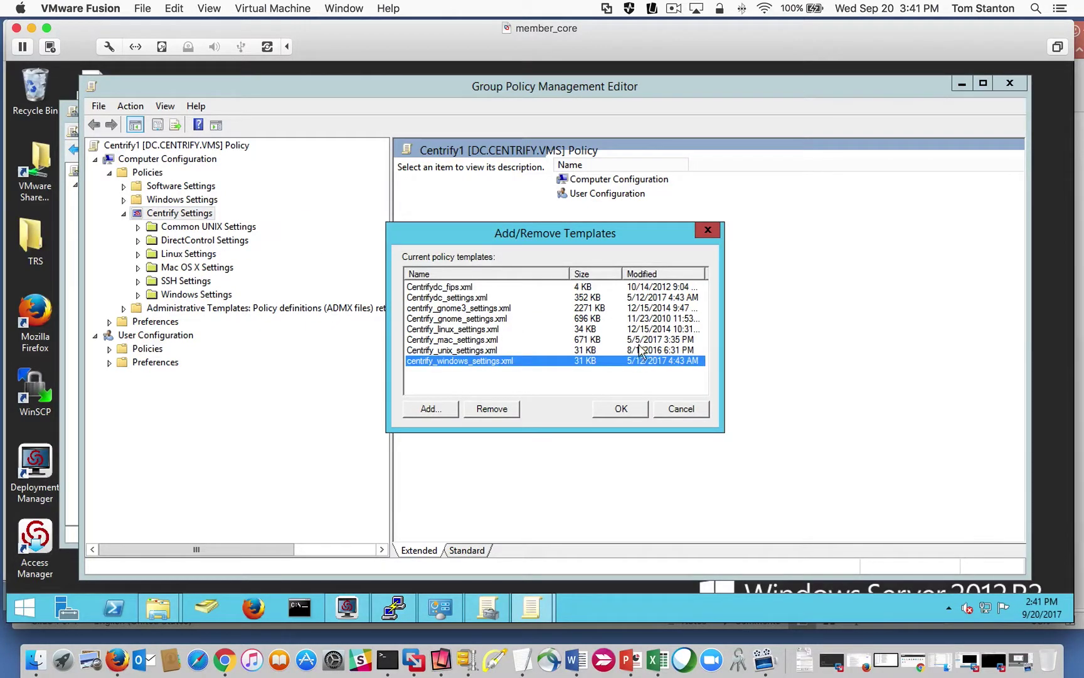
left_click(632, 297)
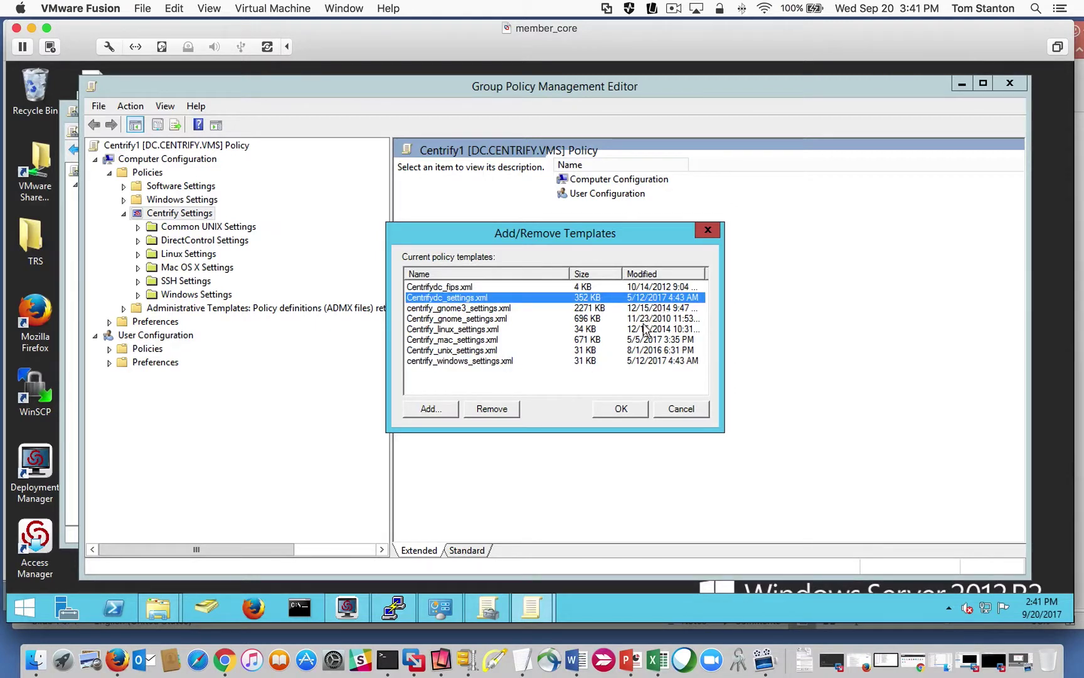
left_click(656, 340)
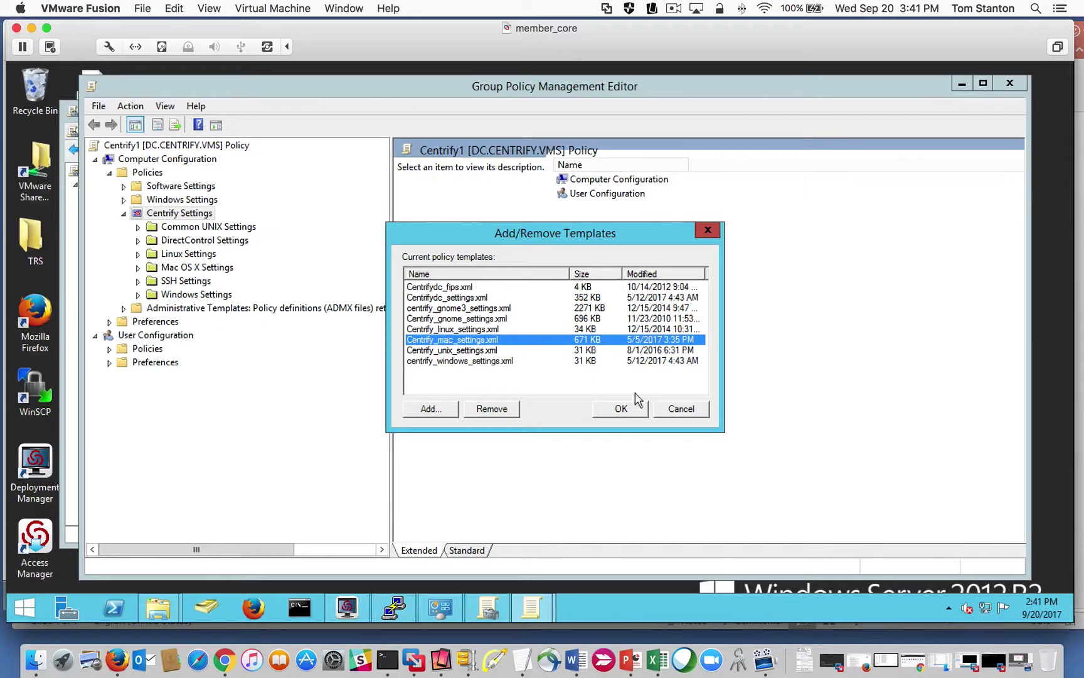
left_click(680, 409)
Reopen the Add/Remove Templates dialog of Centrify Settings and start adding templates from the policy folder.
right_click(183, 216)
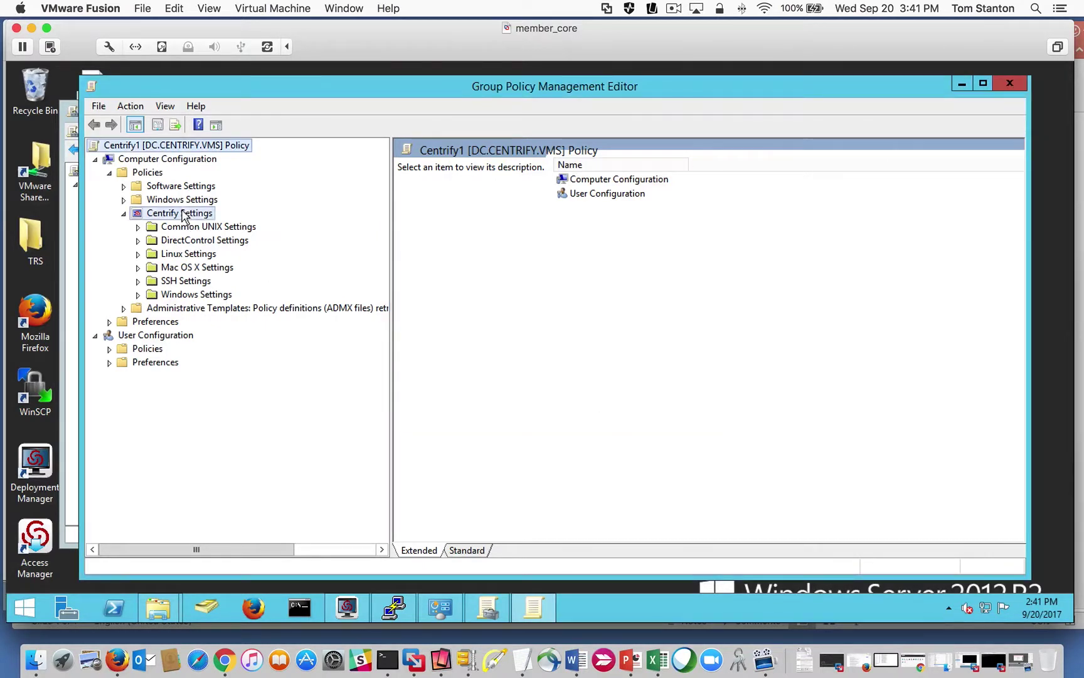
left_click(233, 221)
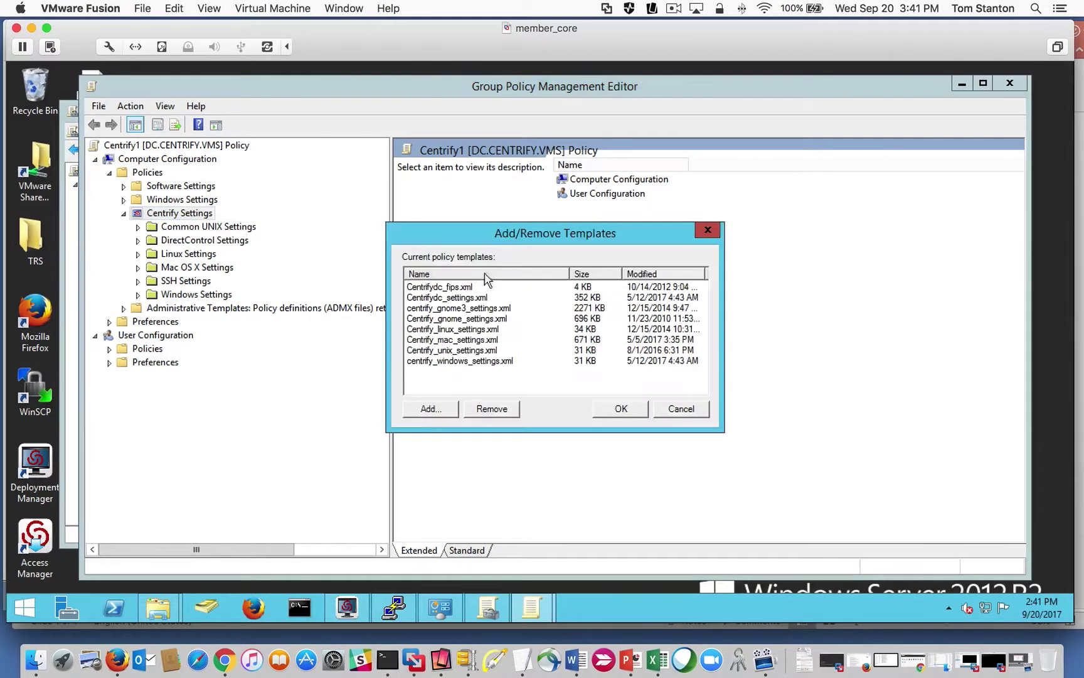
left_click(427, 409)
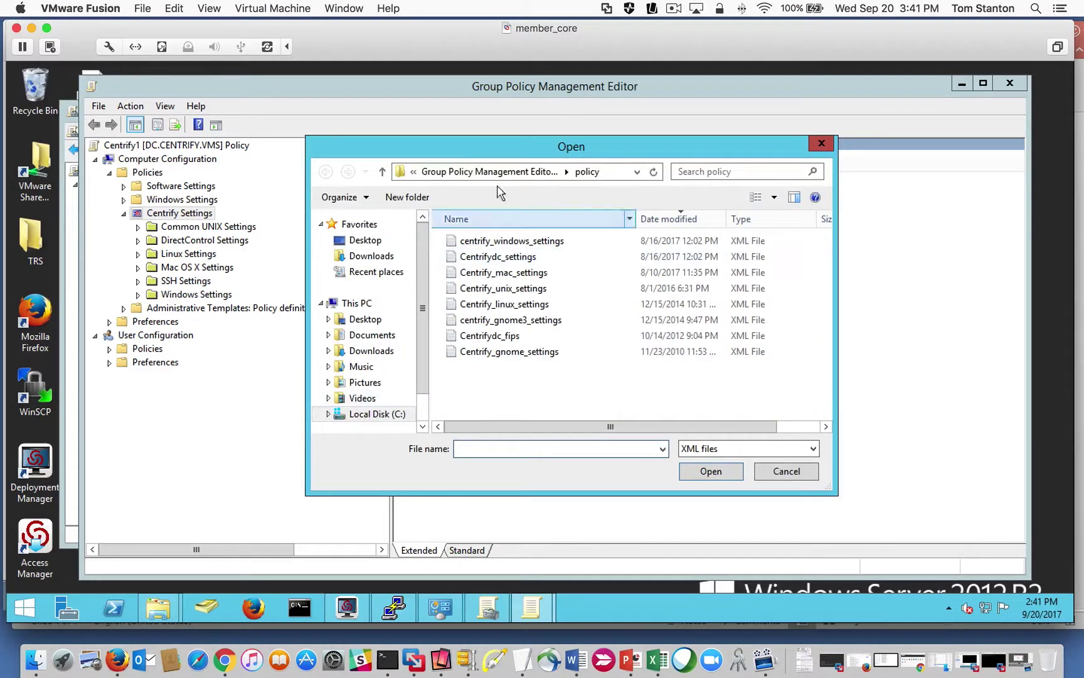
Examine the full path of the policy folder that holds the template XML files, from its start to its end.
left_click(637, 171)
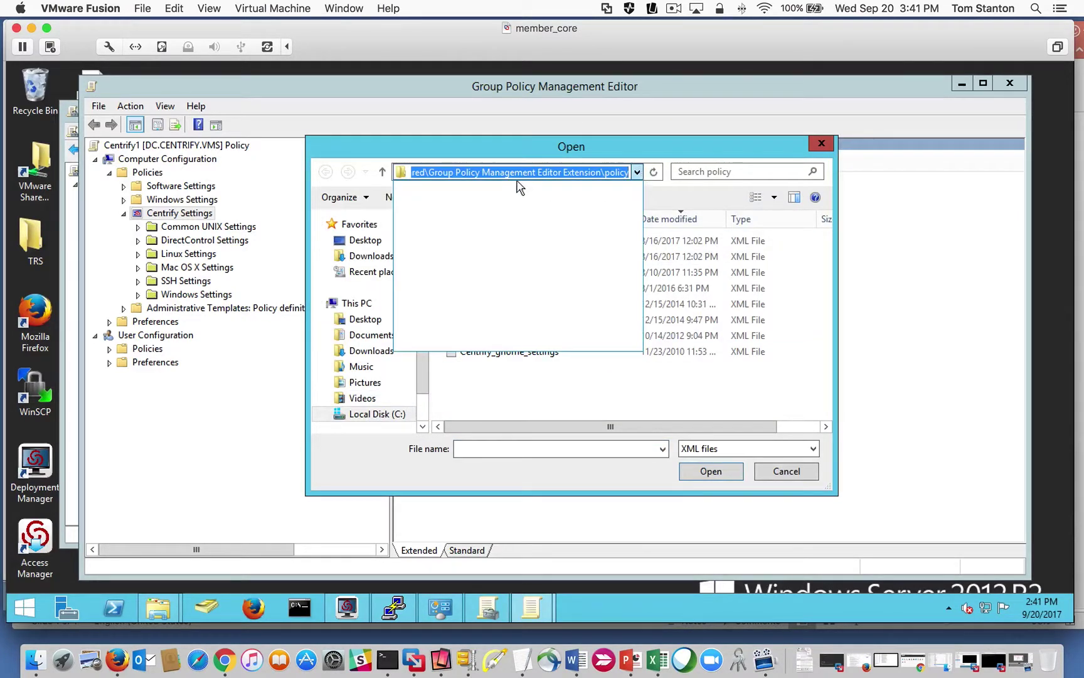
left_click(402, 172)
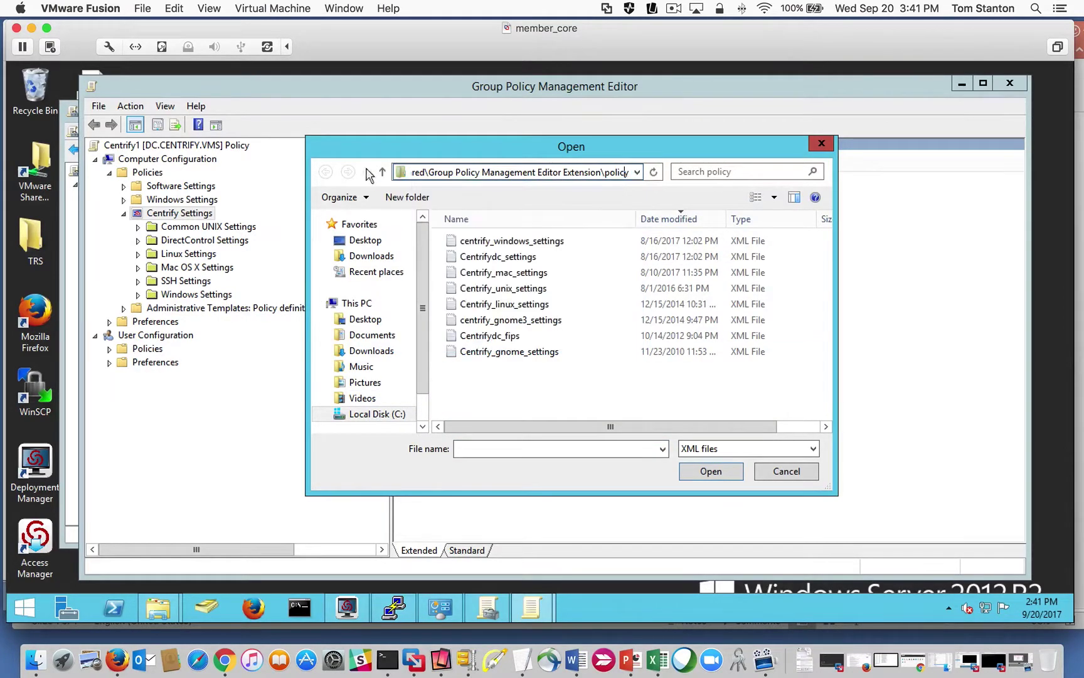
key("Left")
key("Left")
key("Left")
key("Left")
key("Left")
key("Left")
key("Left")
key("Left")
key("Left")
key("Left")
key("Left")
key("Left")
key("Left")
key("Left")
key("Left")
key("Left")
key("Left")
key("Left")
key("Left")
key("Left")
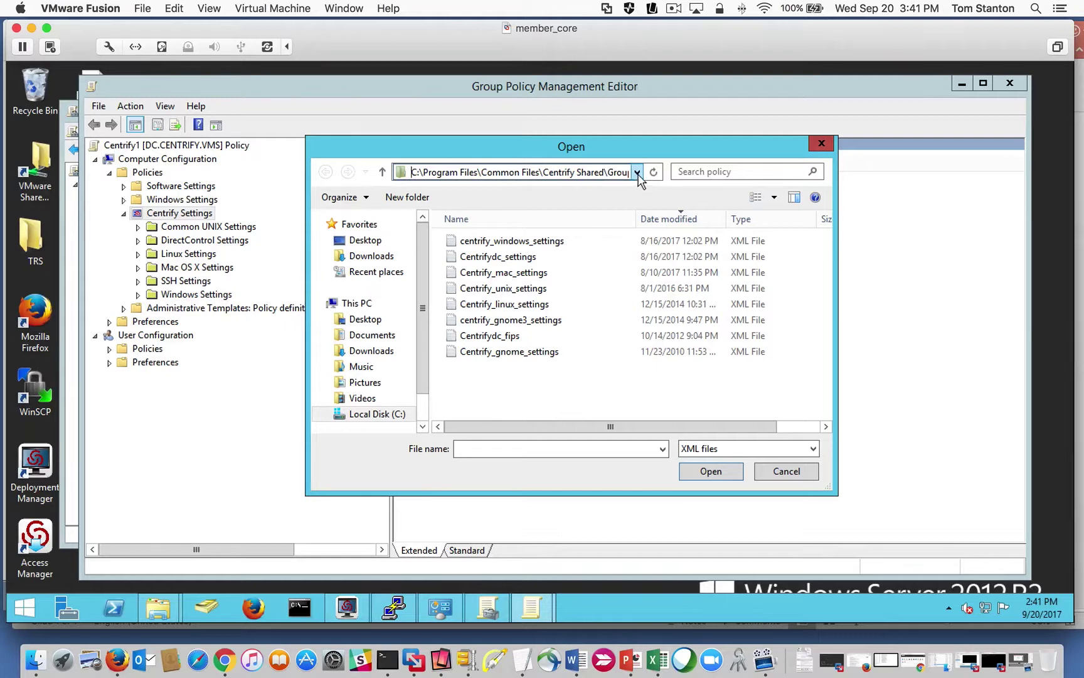
left_click_drag(600, 172, 658, 174)
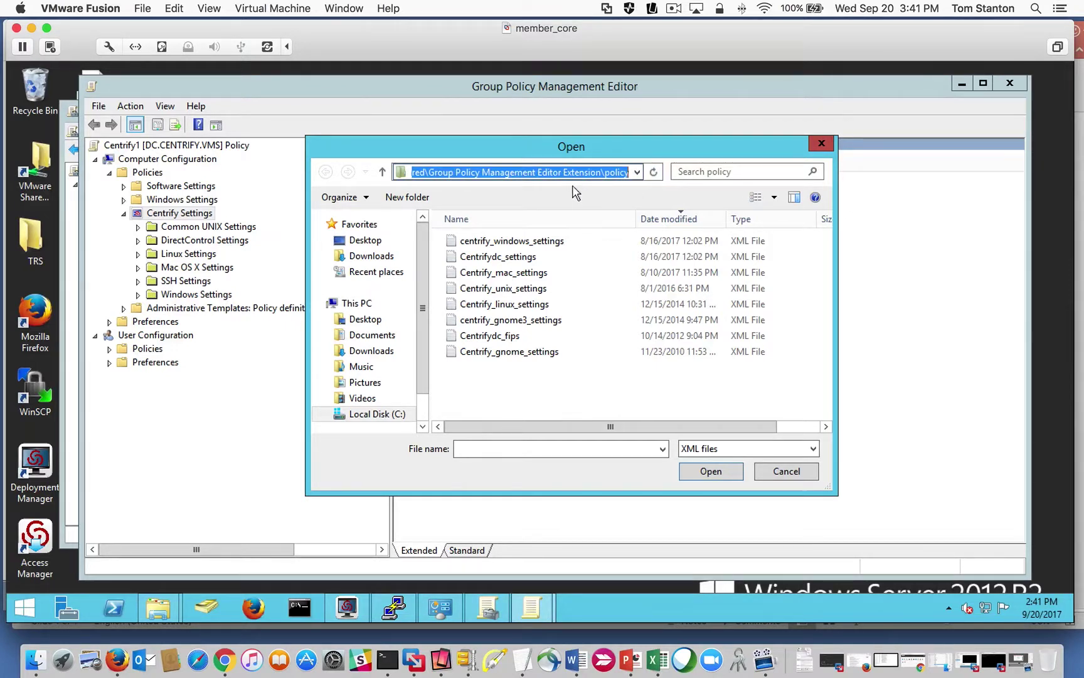
Sort the template files by modification date and select Centrify_mac_settings, centrify_windows_settings and Centrifydc_settings.
left_click(513, 244)
left_click(507, 363, "shift")
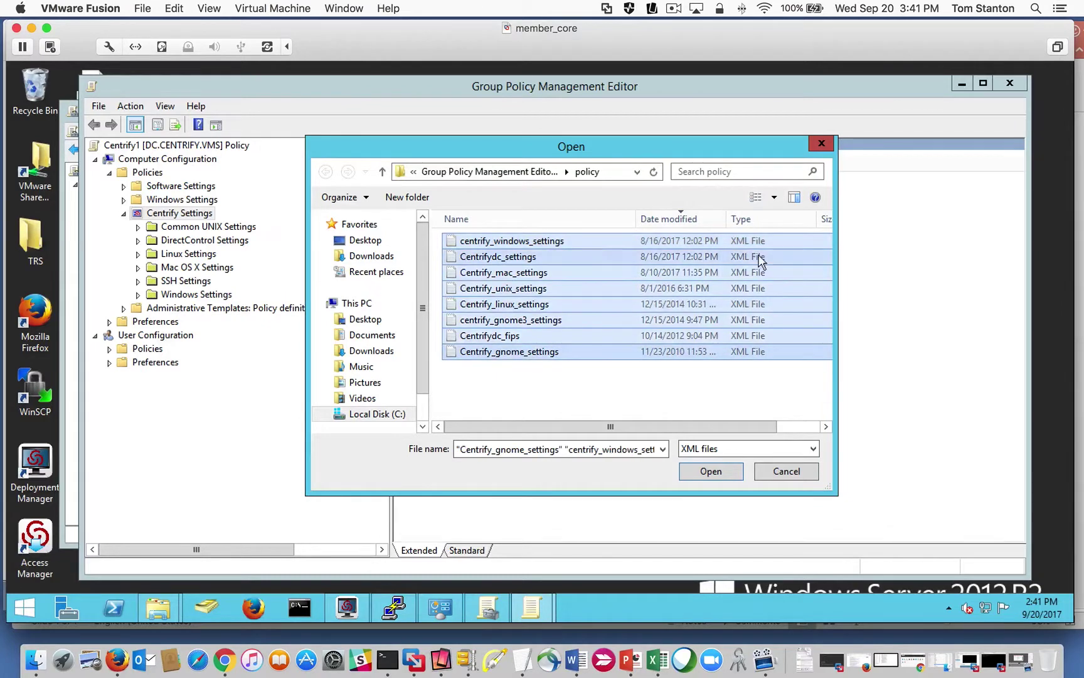
left_click(687, 220)
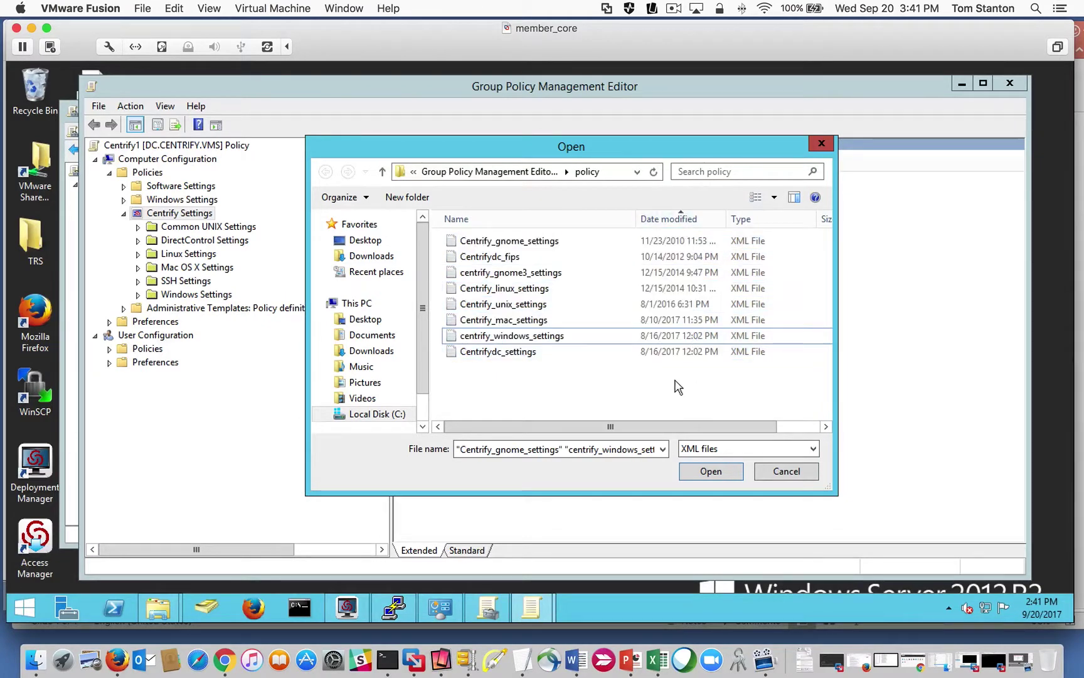
left_click(638, 321)
left_click(530, 353, "shift")
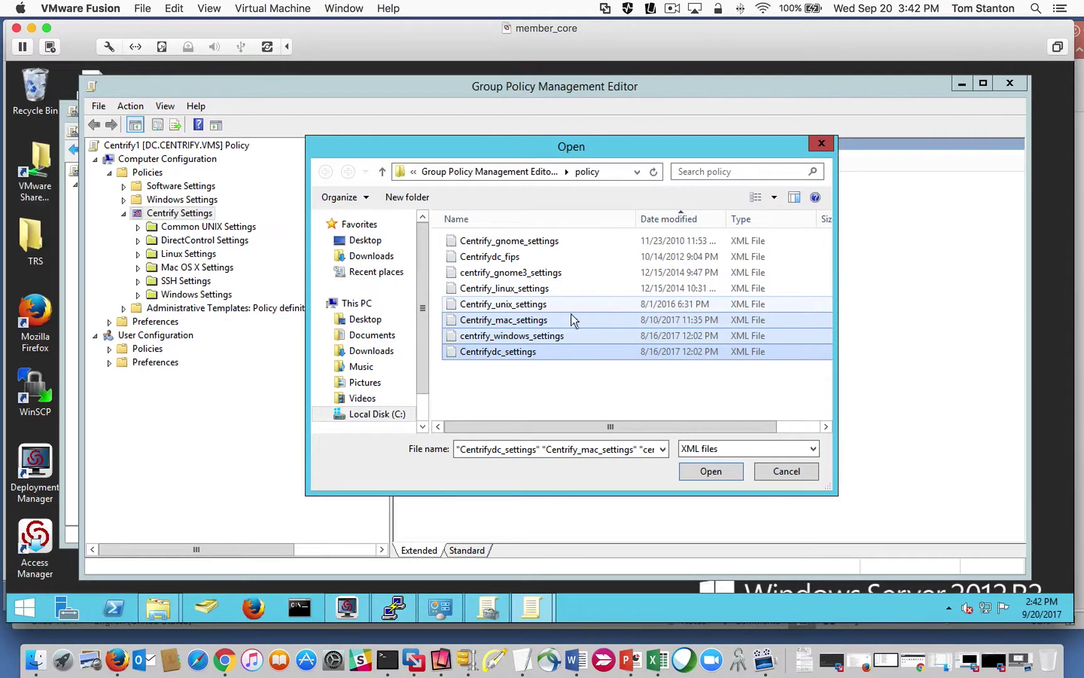
mouse_move(459, 150)
left_mouse_down()
mouse_move(481, 270)
mouse_move(457, 128)
left_mouse_up()
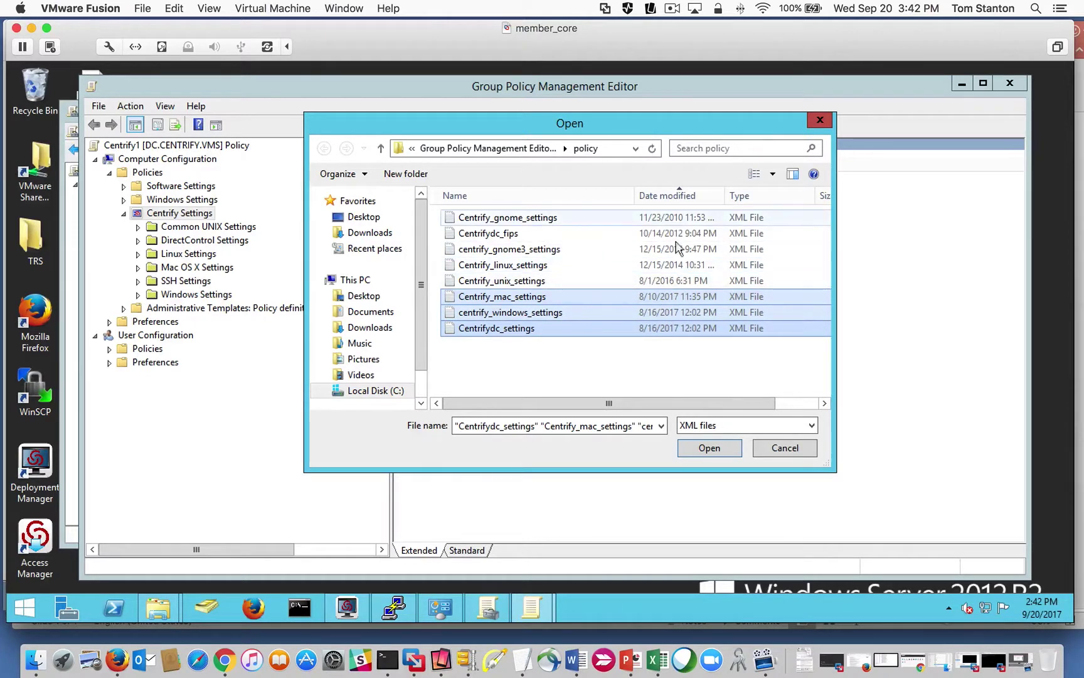
Add the three selected templates, overwriting the existing mac, windows and Centrifydc settings files, and apply the template list.
left_click(715, 453)
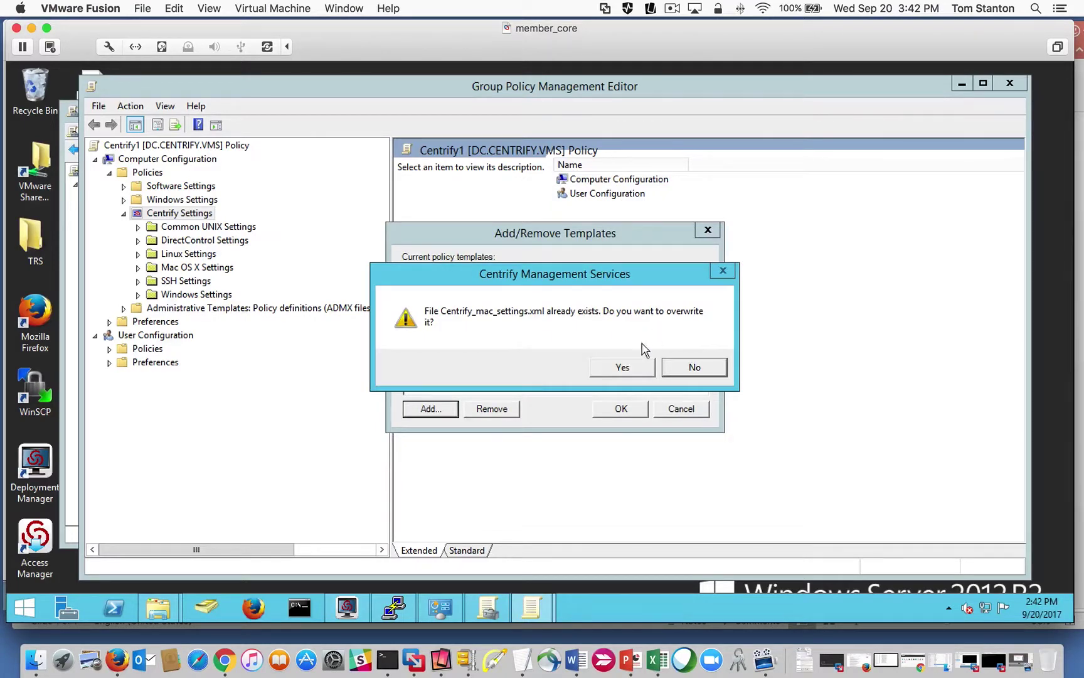
left_click(635, 369)
left_click(620, 367)
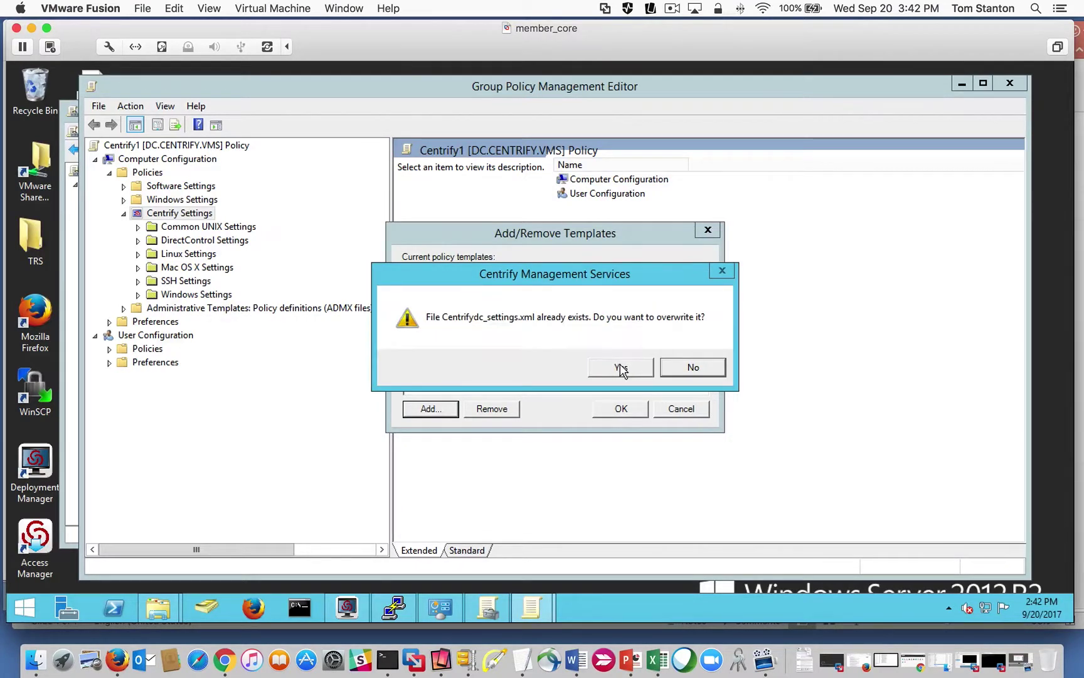
left_click(620, 368)
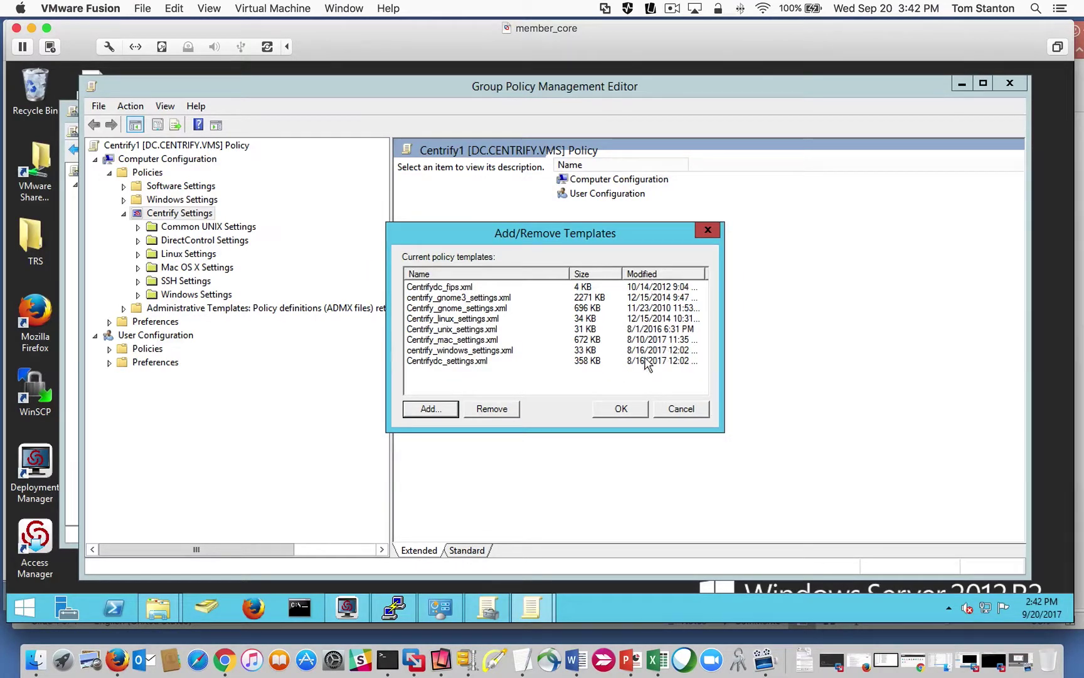
left_click(619, 408)
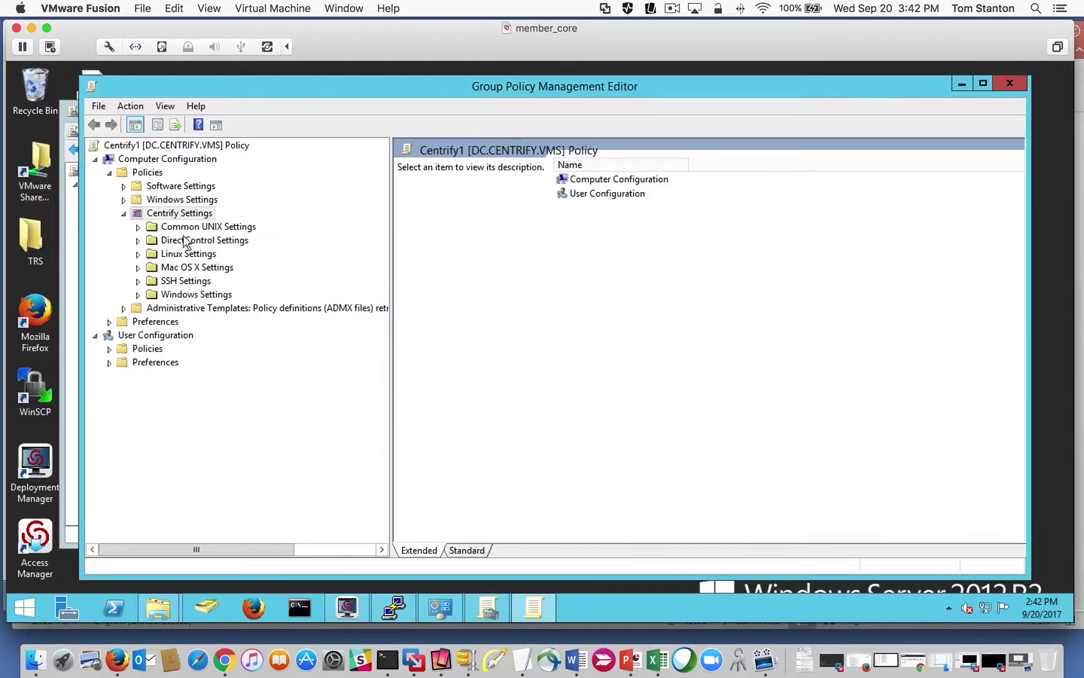
Look through the policy folders under DirectControl Settings, then collapse the branch again.
left_click(138, 241)
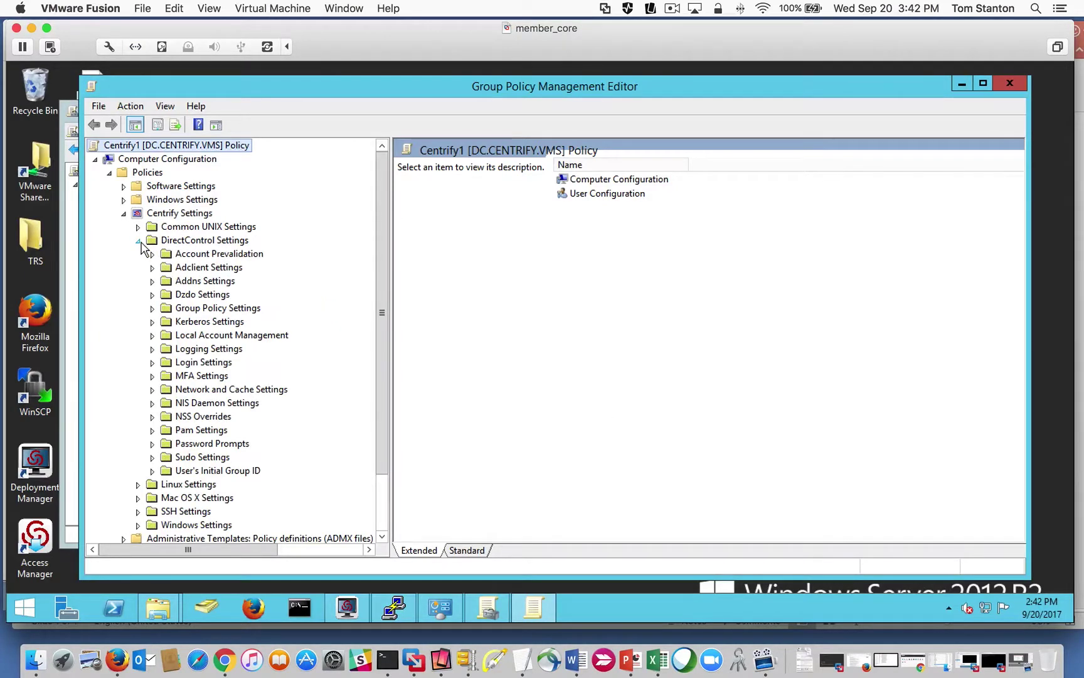
left_click(139, 242)
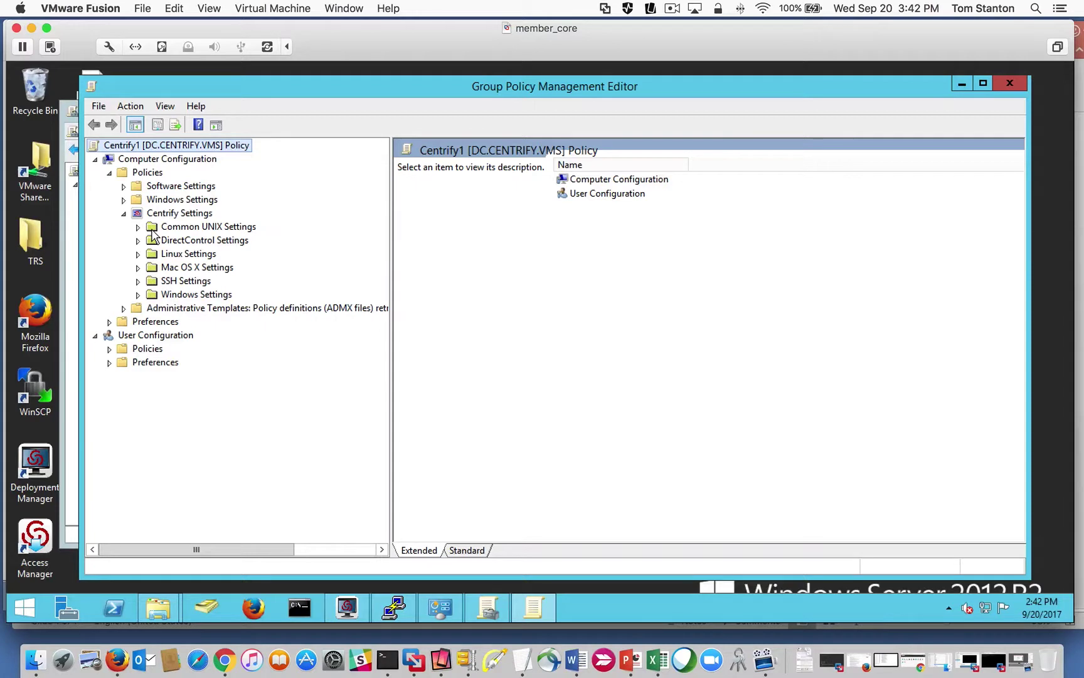